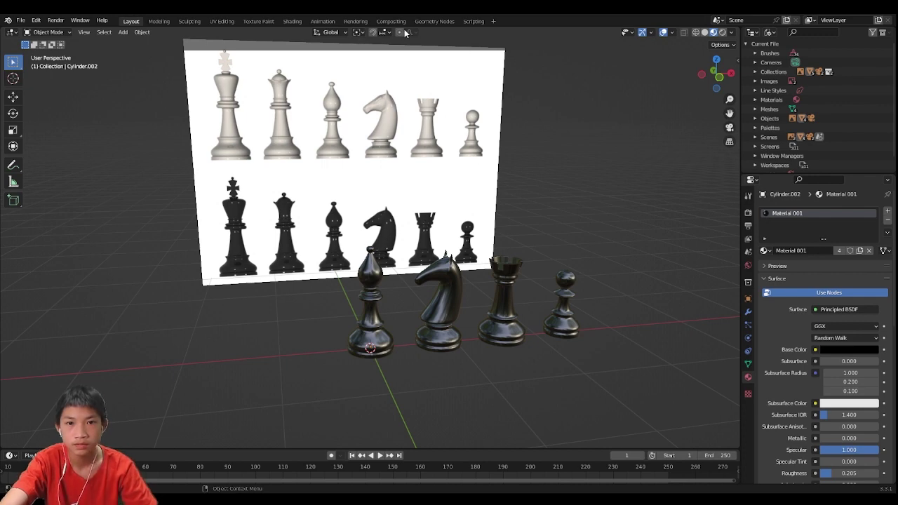
left_click(358, 33)
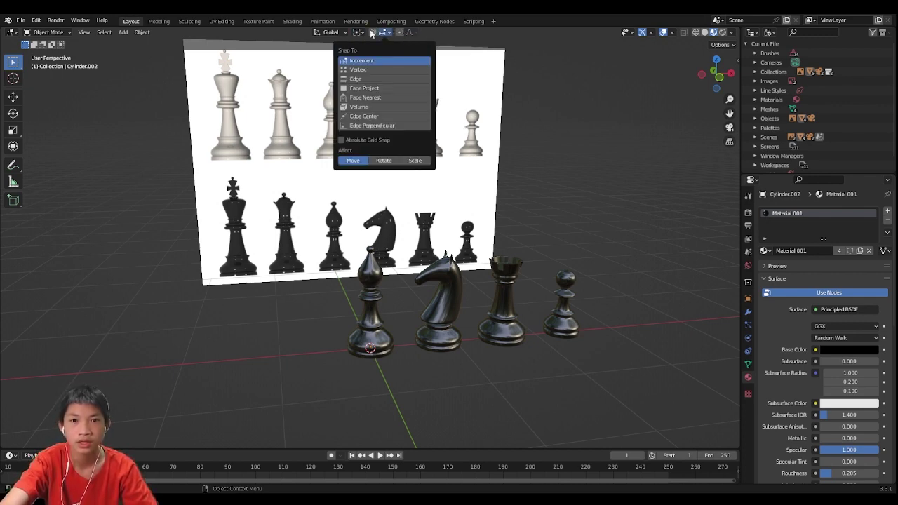
left_click(365, 35)
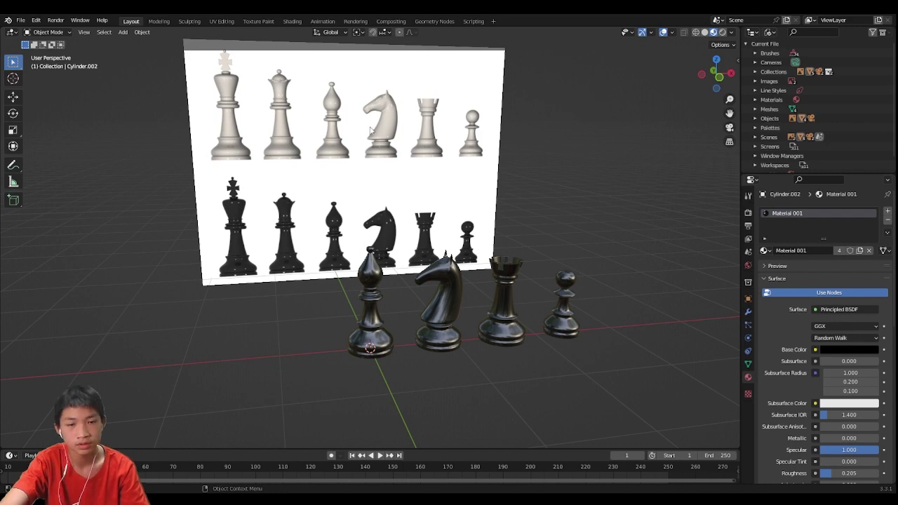
left_click(359, 35)
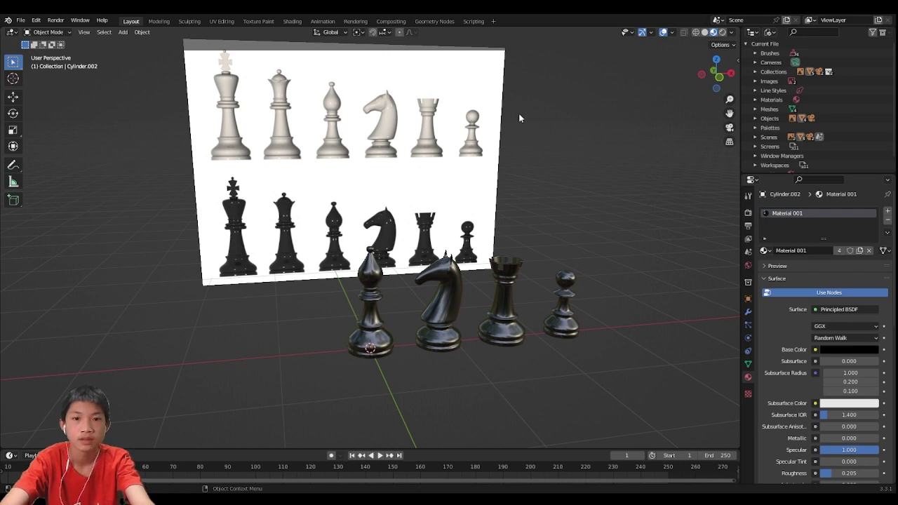
In front view, move the reference image and all modelled chess pieces about 0.8 m along X, bringing the black queen over the world origin
middle_click_drag(533, 188, 555, 213)
left_click(717, 74)
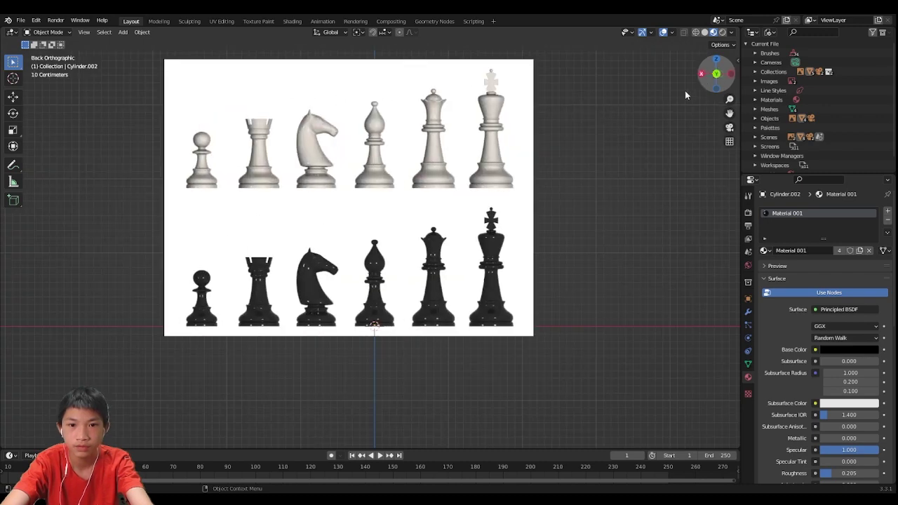
left_click(717, 75)
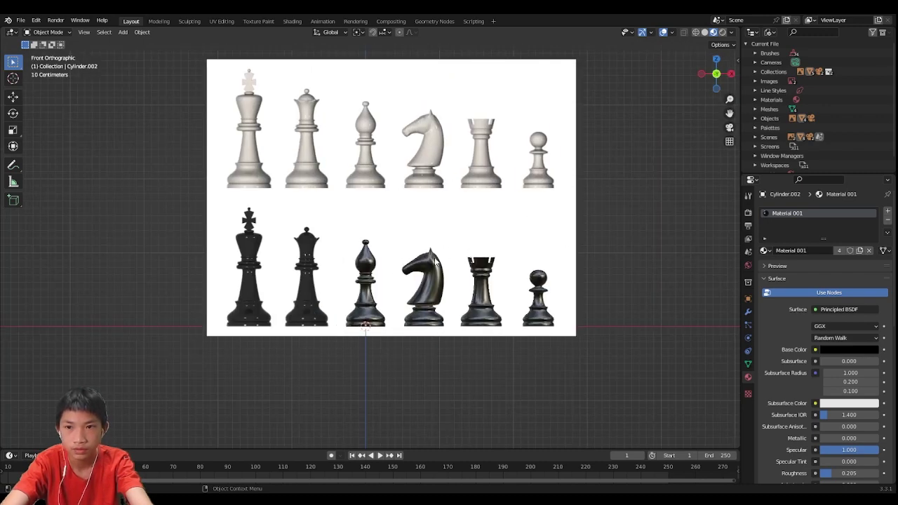
key("shift+b")
left_click_drag(181, 209, 613, 298)
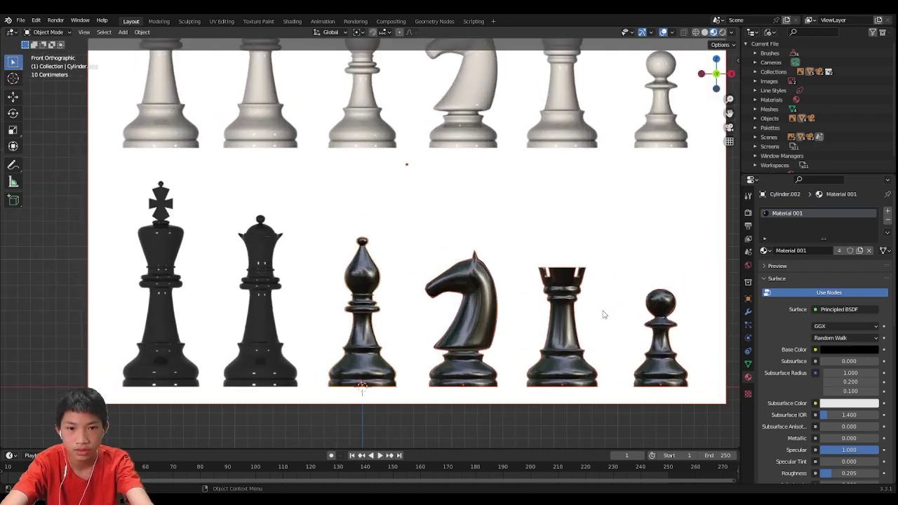
scroll(602, 313, "down", 4)
scroll(591, 326, "up", 2)
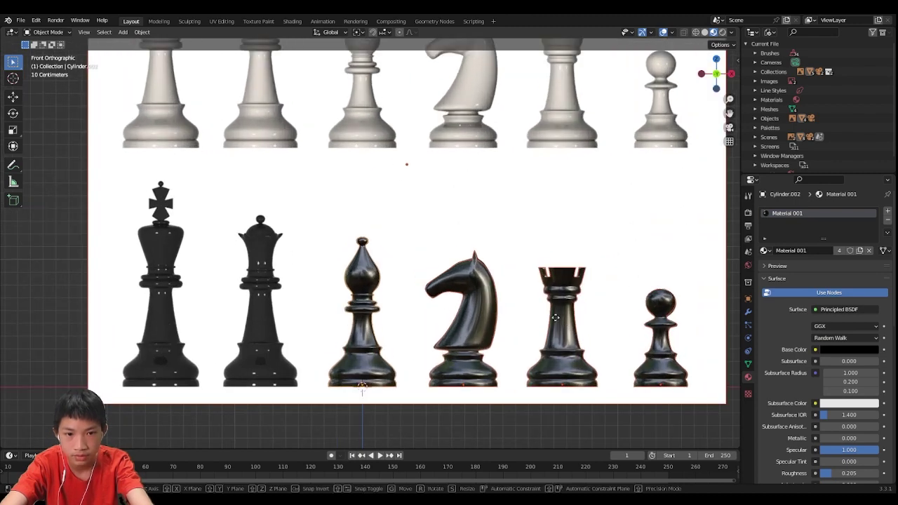
key("g")
key("x")
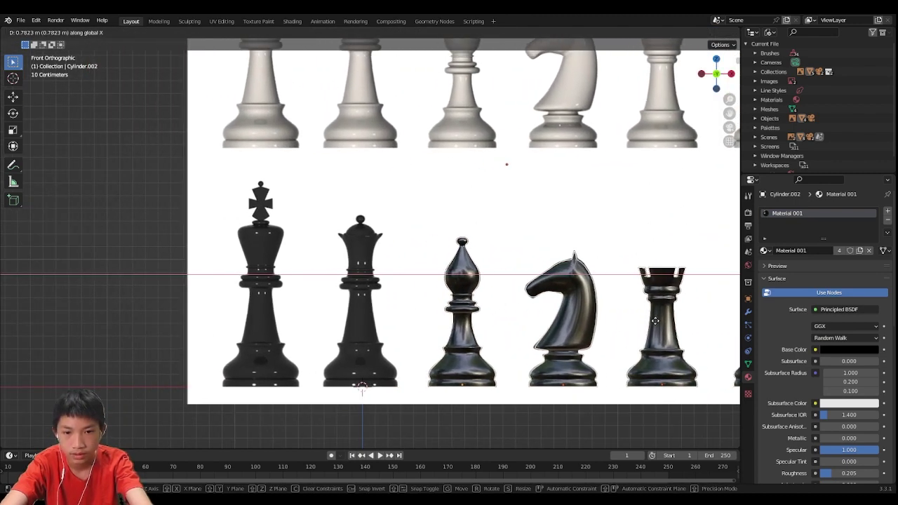
left_click(657, 321)
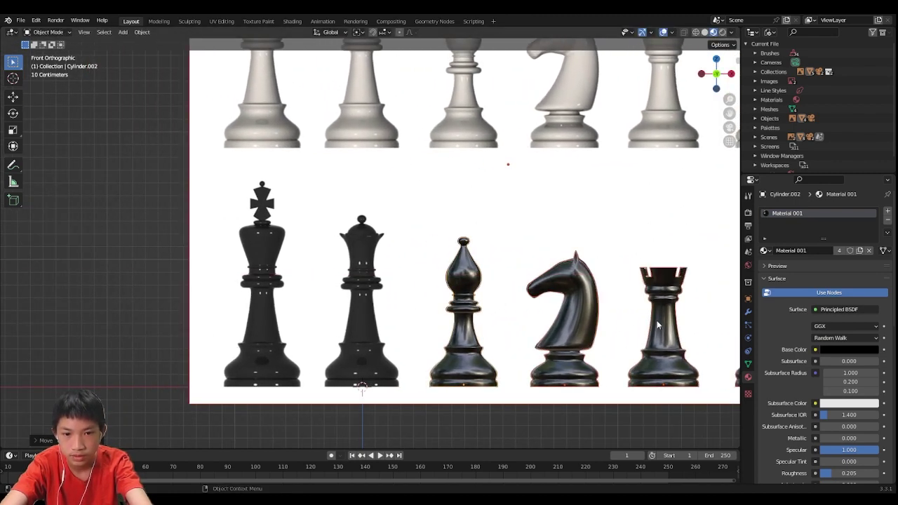
Nudge the reference image and chess pieces about 0.009 m further along X to centre the queen's base on the origin
scroll(502, 239, "up", 5)
scroll(503, 239, "up", 1)
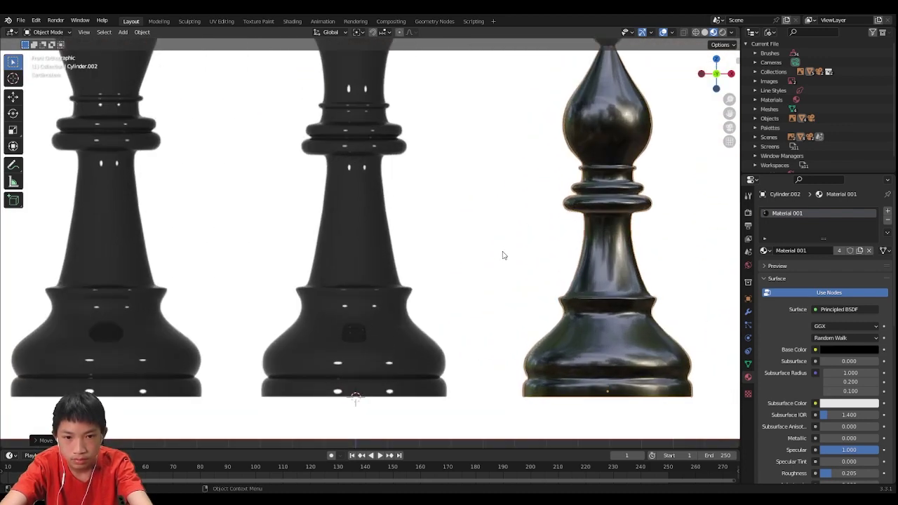
key("g")
key("x")
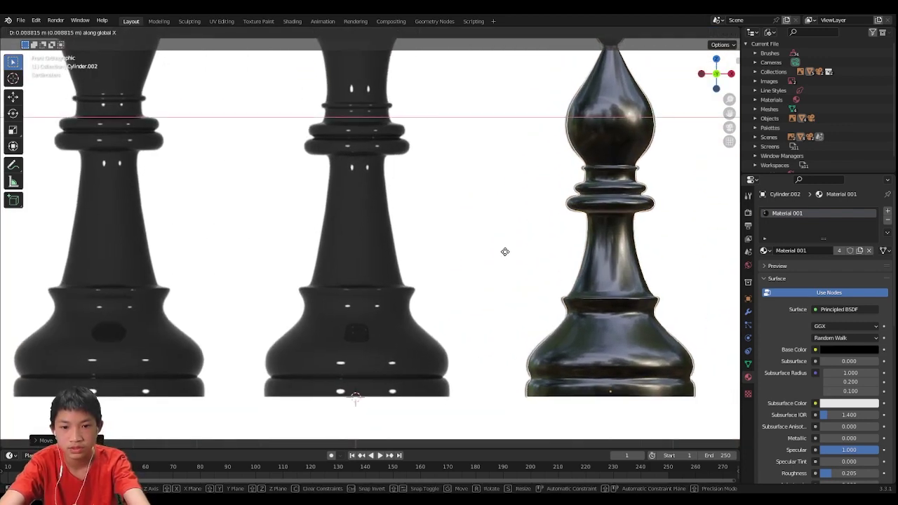
left_click(505, 251)
scroll(505, 251, "down", 4)
scroll(380, 366, "down", 4)
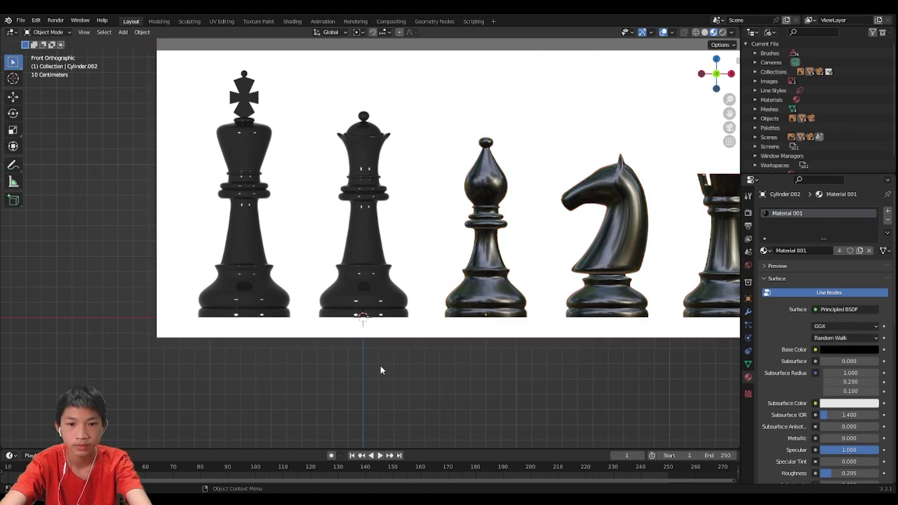
Add a mesh cylinder at the world origin
middle_click_drag(380, 366, 388, 269)
key("shift+a")
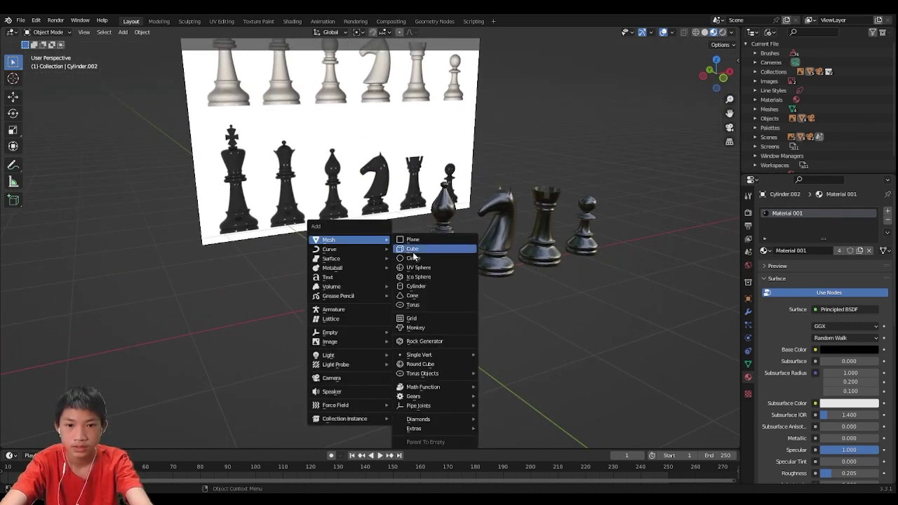
left_click(422, 286)
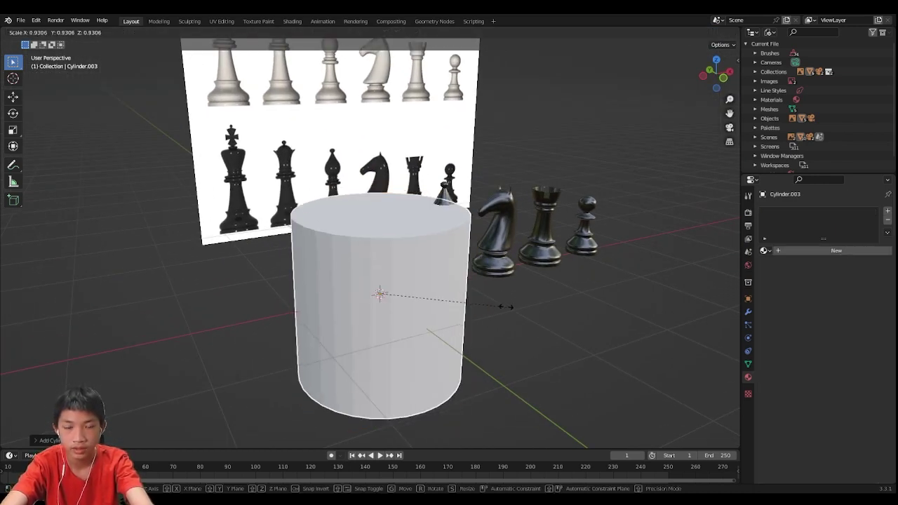
In front view, scale the new cylinder down uniformly until it roughly matches the width of the black queen's base
left_click(724, 79)
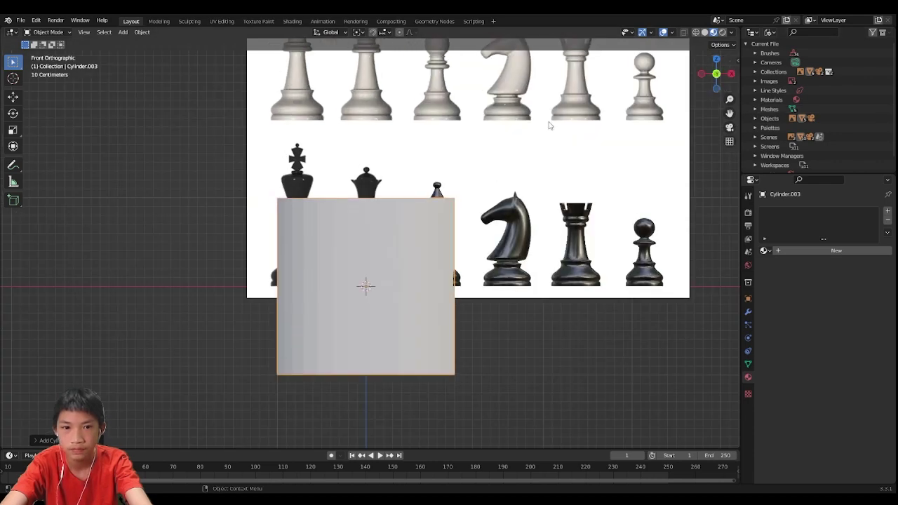
scroll(393, 280, "up", 3)
key("s")
left_click(374, 292)
scroll(428, 295, "up", 6)
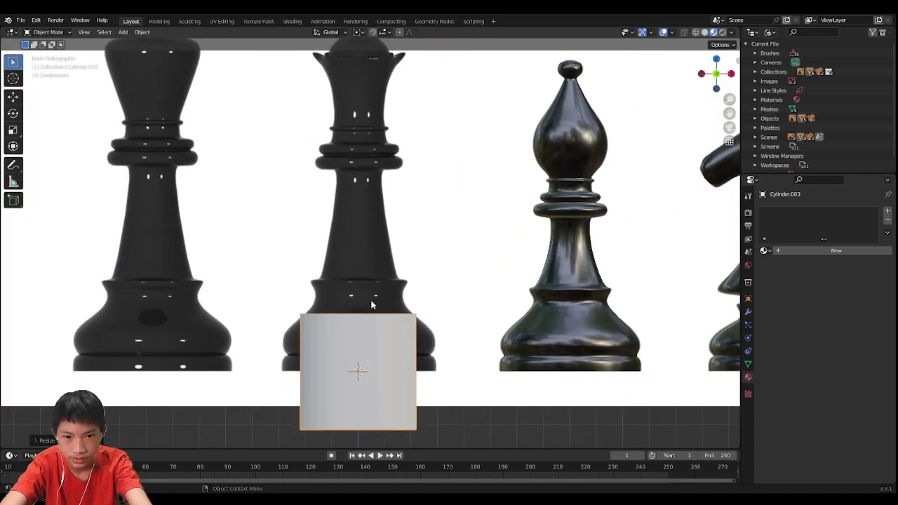
key("s")
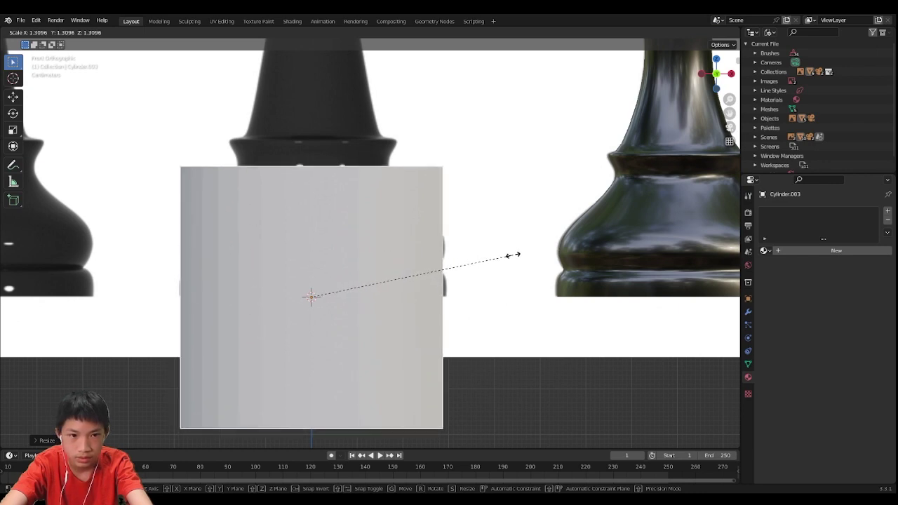
left_click(509, 256)
Examine the cylinder's fit against the queen's base in the reference image, from the front and in perspective
scroll(402, 279, "down", 1)
scroll(418, 280, "up", 2)
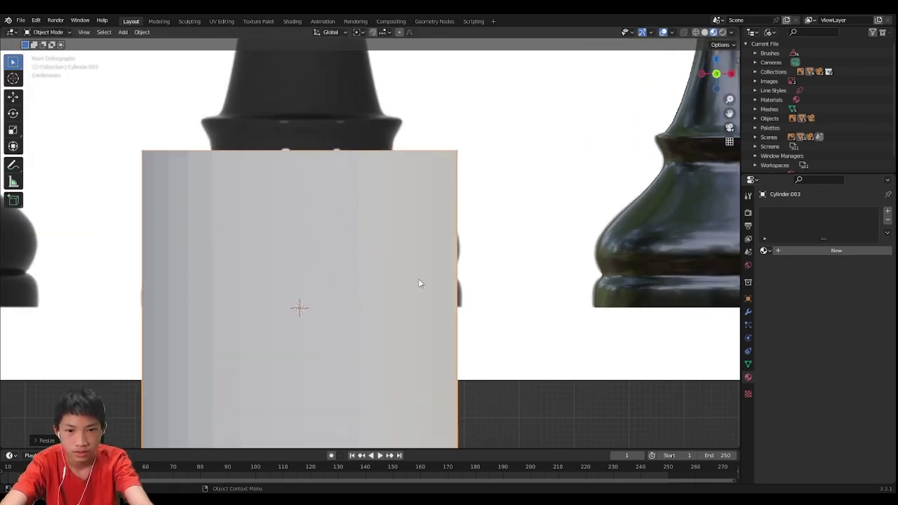
scroll(450, 275, "down", 1)
scroll(482, 268, "down", 10)
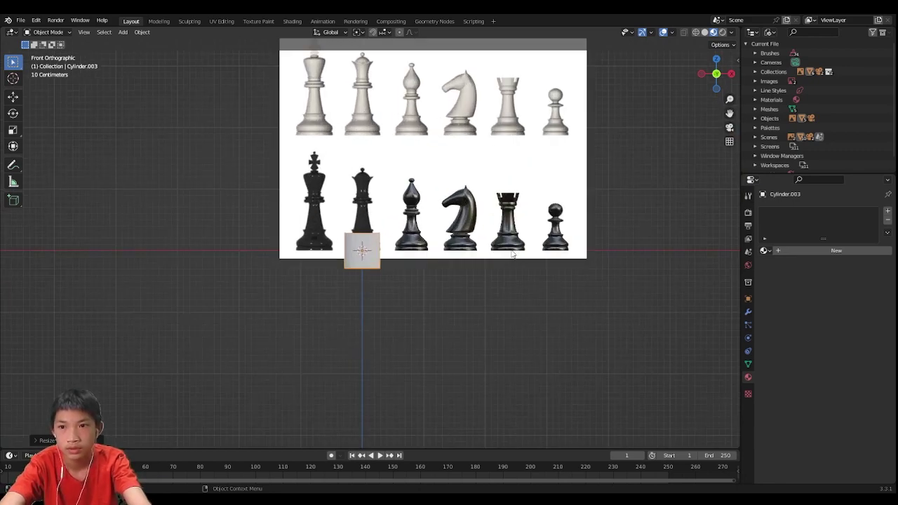
scroll(512, 254, "up", 2)
scroll(512, 254, "up", 1)
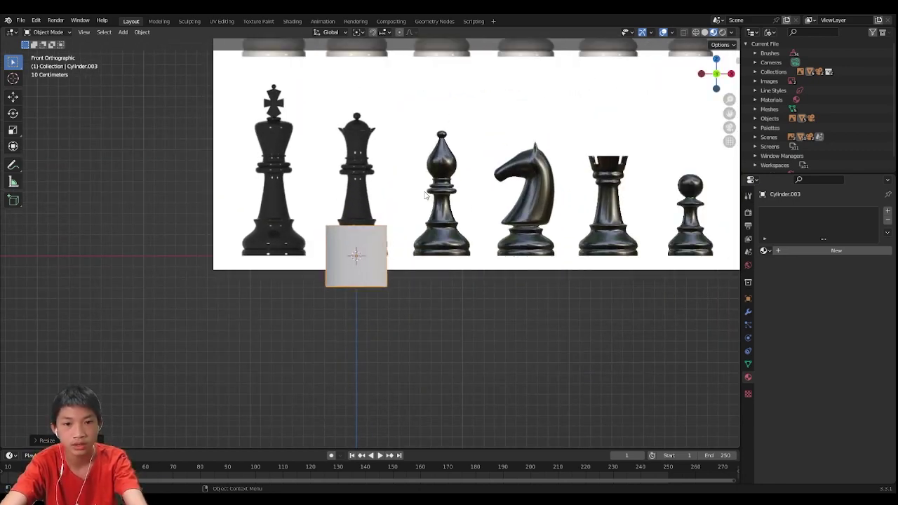
middle_click_drag(425, 196, 440, 256)
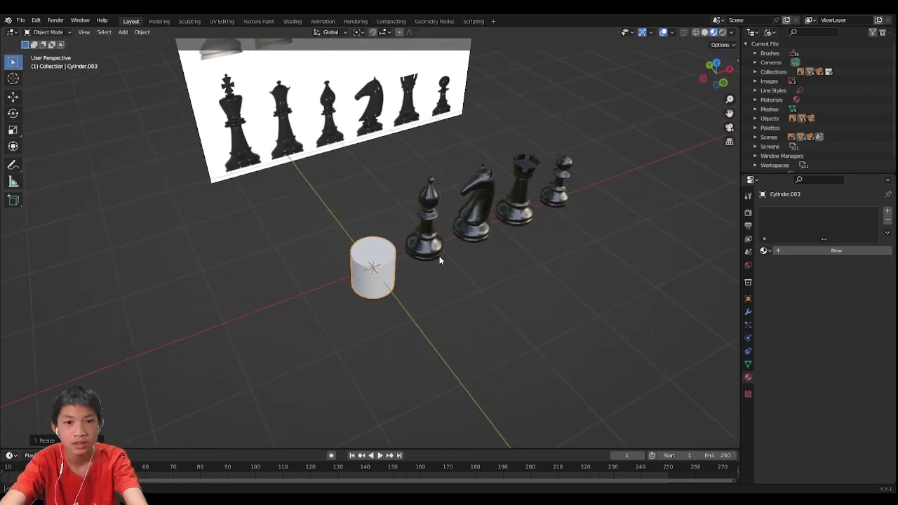
key("KP_1")
scroll(463, 290, "up", 8)
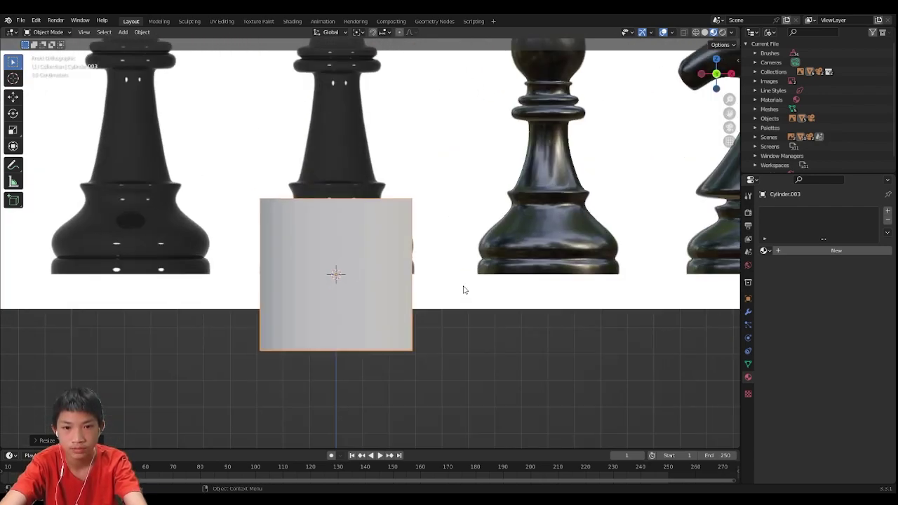
scroll(405, 265, "up", 3)
scroll(451, 271, "down", 9)
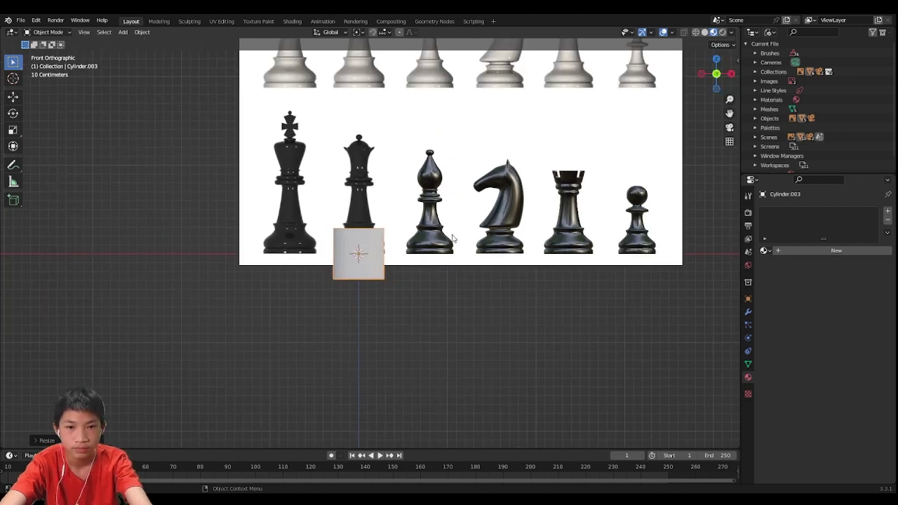
scroll(453, 239, "up", 1)
scroll(453, 239, "down", 2)
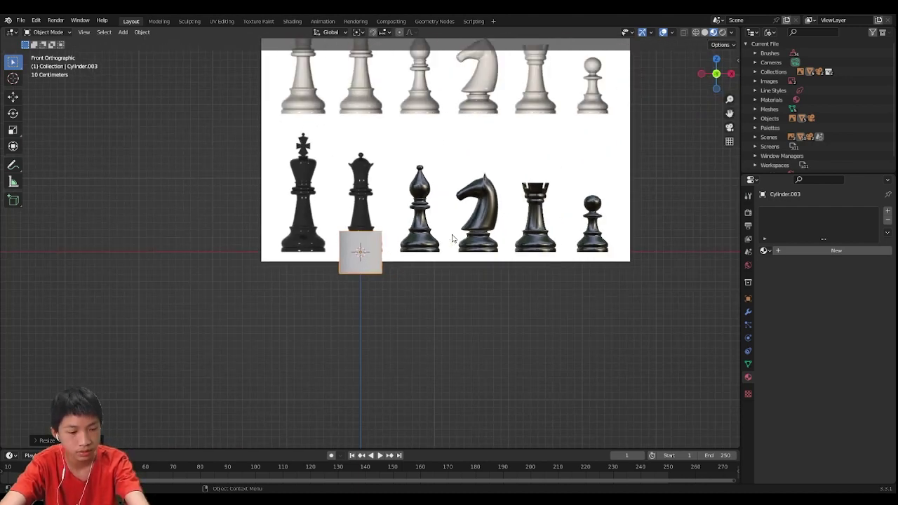
Invert the selection to everything except the cylinder and shift it about -0.003 m along X to align the queen with the cylinder
left_click(452, 238)
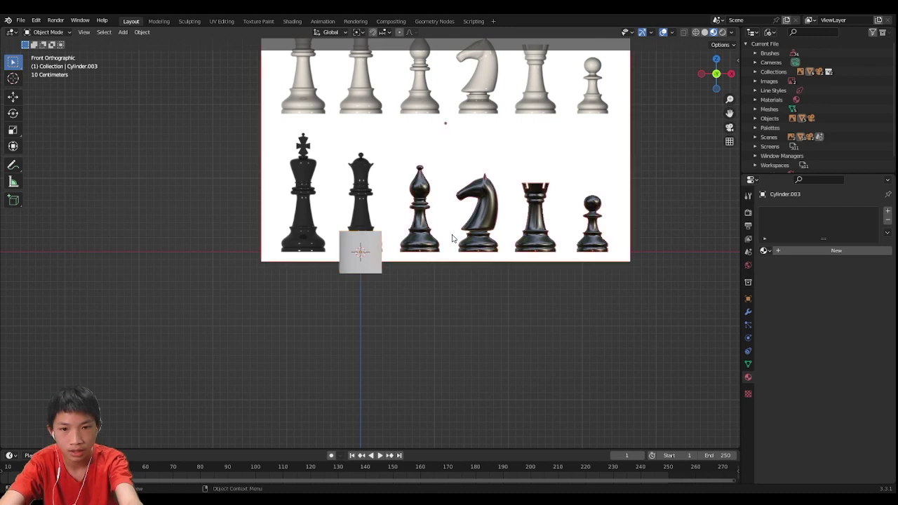
middle_click_drag(452, 239, 409, 226)
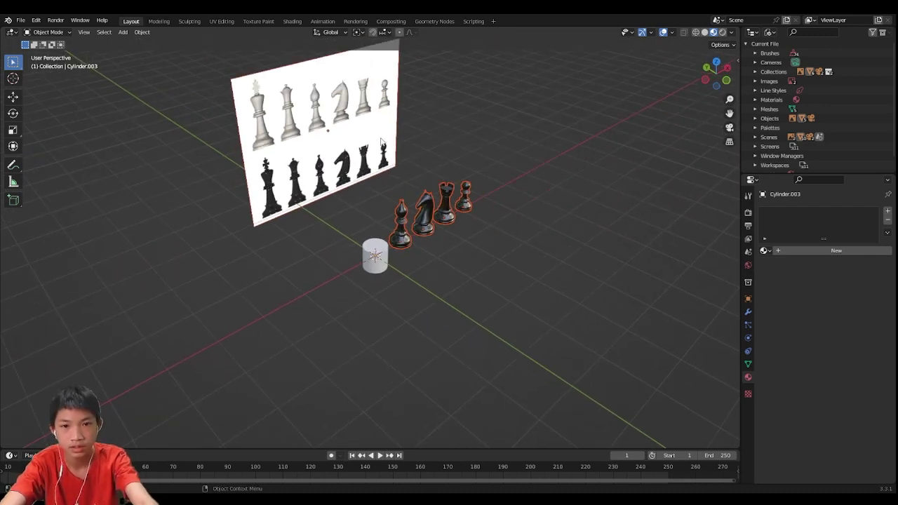
mouse_move(413, 186)
middle_mouse_down()
mouse_move(339, 176)
mouse_move(422, 203)
mouse_move(414, 219)
mouse_move(419, 180)
middle_mouse_up()
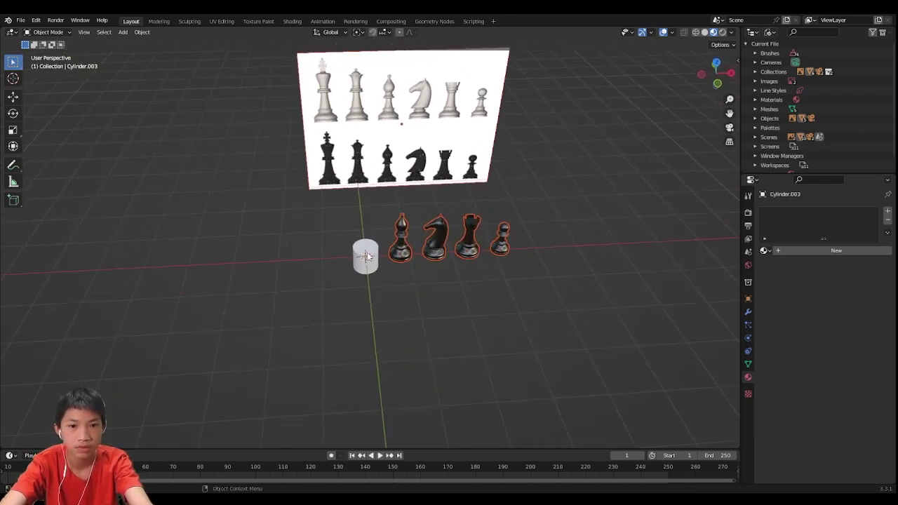
middle_click_drag(385, 240, 491, 178)
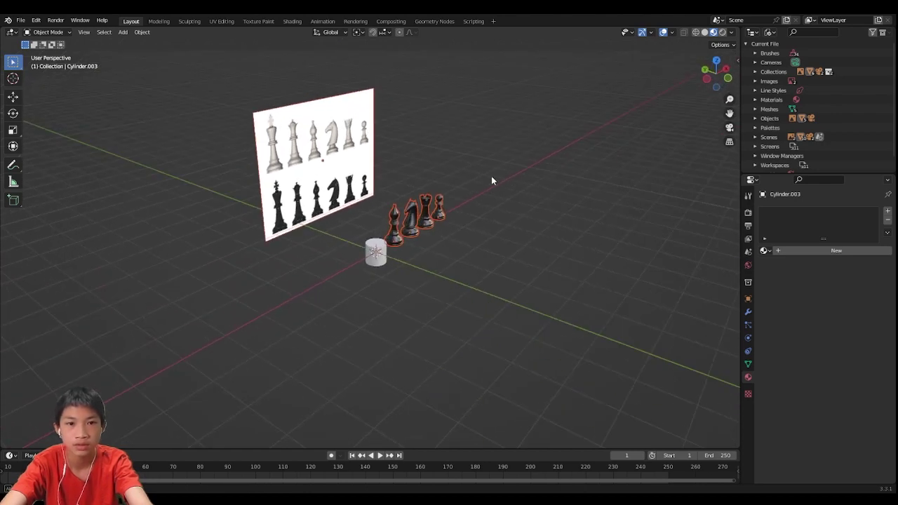
left_click(707, 71)
scroll(502, 295, "up", 8)
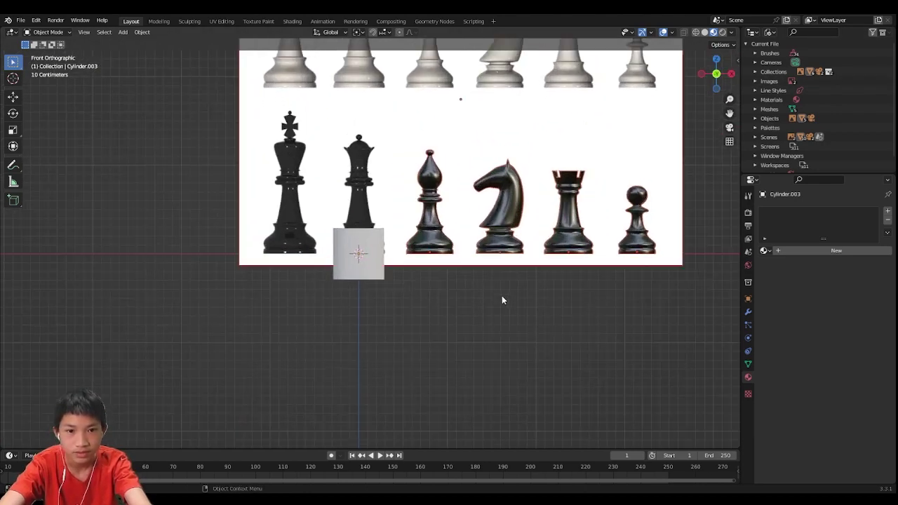
scroll(562, 290, "up", 1)
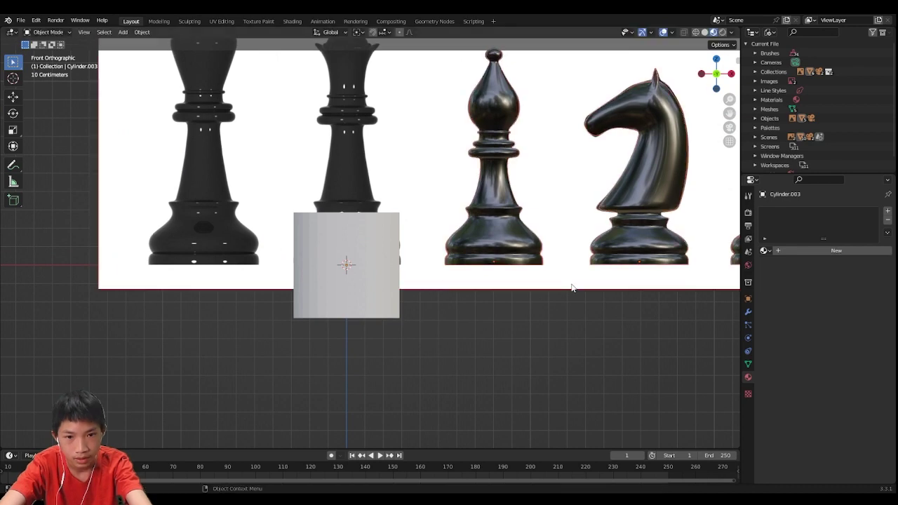
scroll(572, 287, "up", 3)
key("g")
key("x")
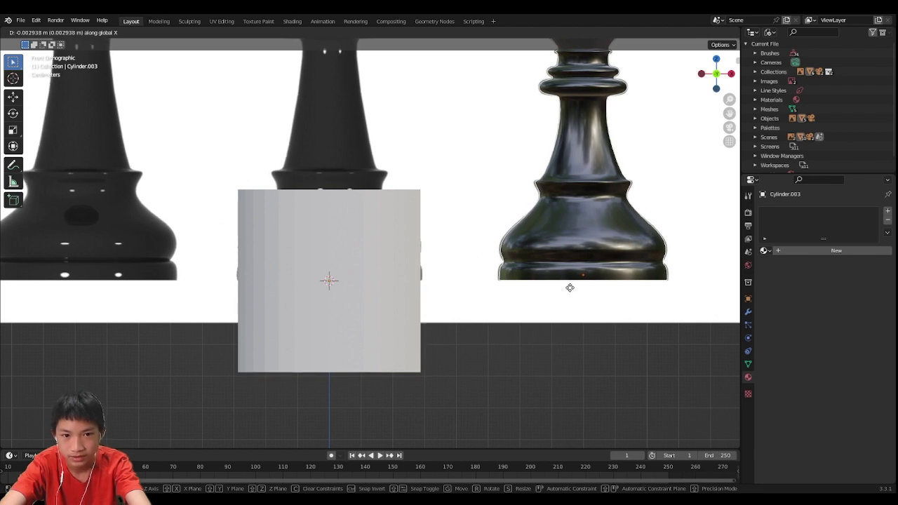
left_click(570, 288)
Select the cylinder again and scale it up uniformly by about 1.01 to match the full width of the queen's base
scroll(308, 282, "up", 2)
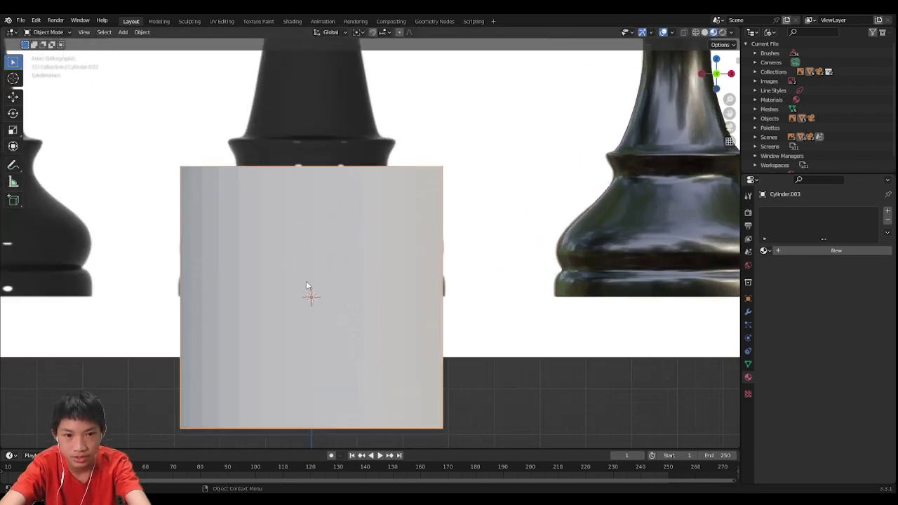
scroll(421, 310, "up", 1)
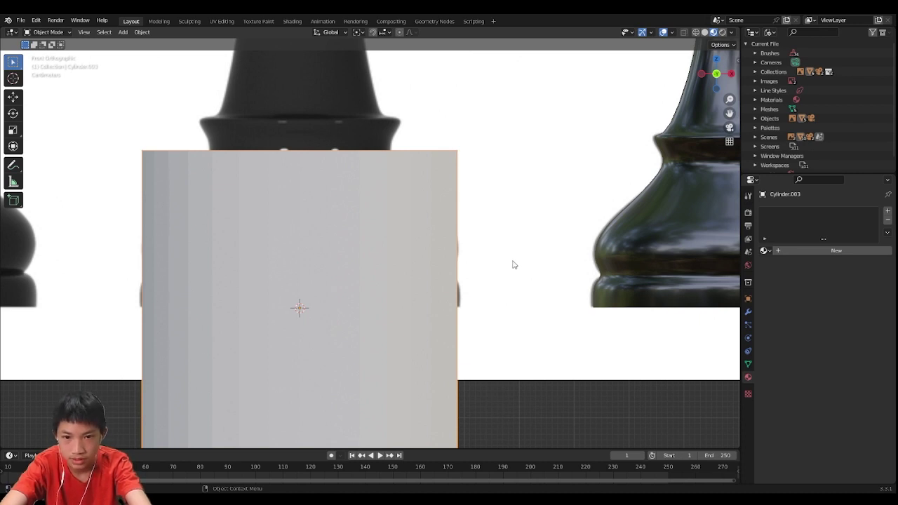
key("s")
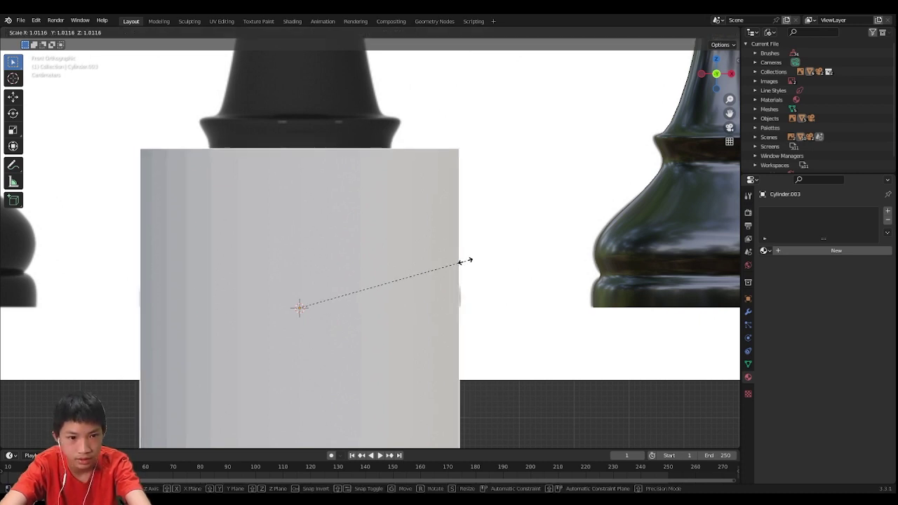
left_click(469, 265)
scroll(474, 265, "down", 2)
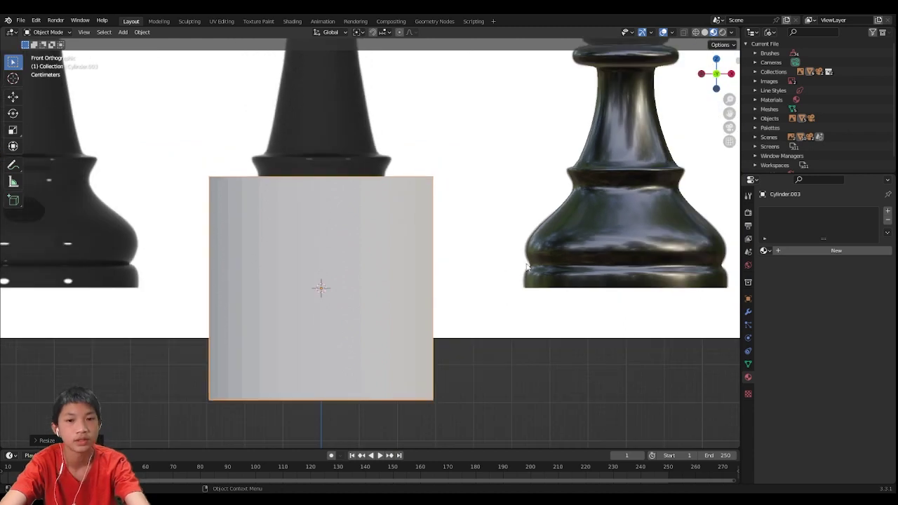
Flatten the cylinder along Z into a thin disc and raise it about 0.018 m to the bottom of the queen's base
key("s")
key("z")
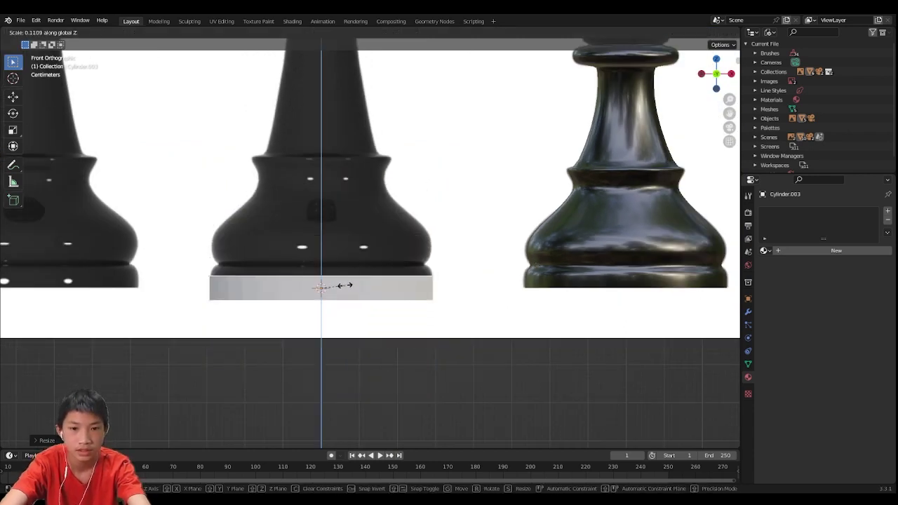
left_click(329, 285)
scroll(359, 306, "up", 4)
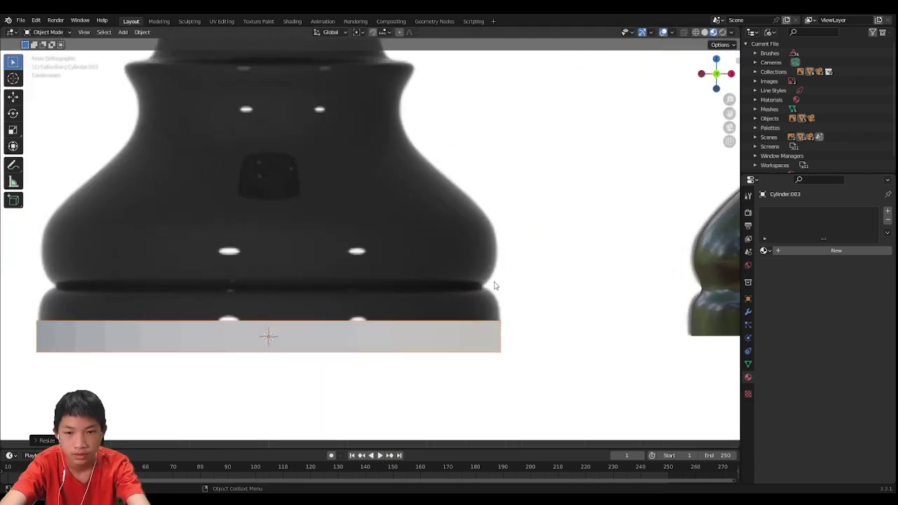
key("g")
key("z")
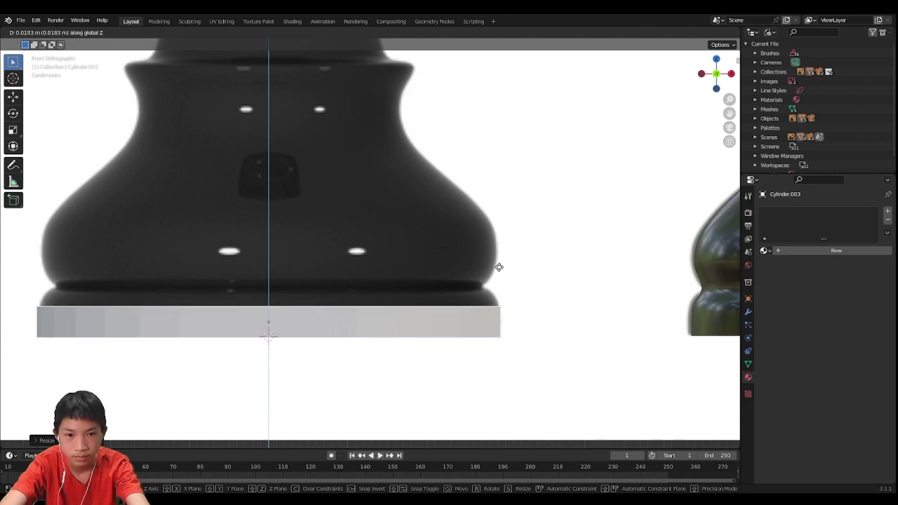
left_click(499, 270)
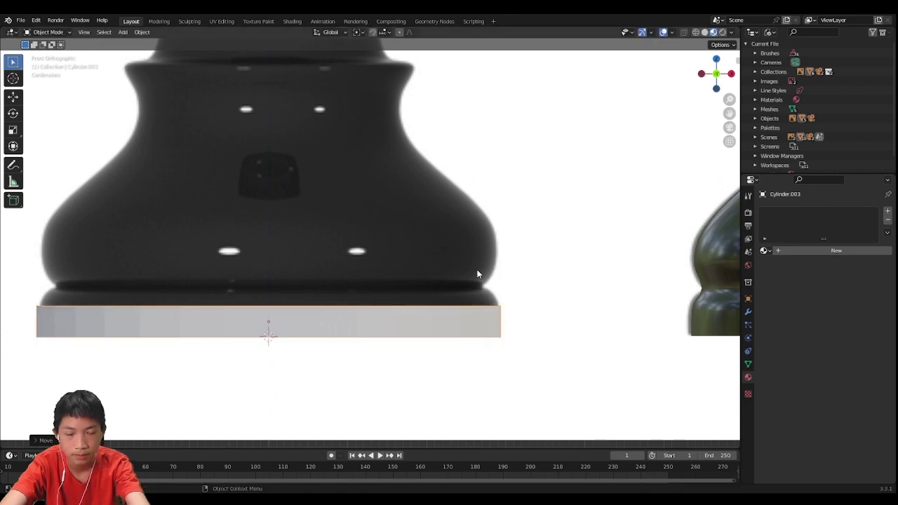
Enter Edit Mode on the flattened cylinder and select its top face
middle_click_drag(477, 270, 509, 309)
scroll(509, 309, "down", 9)
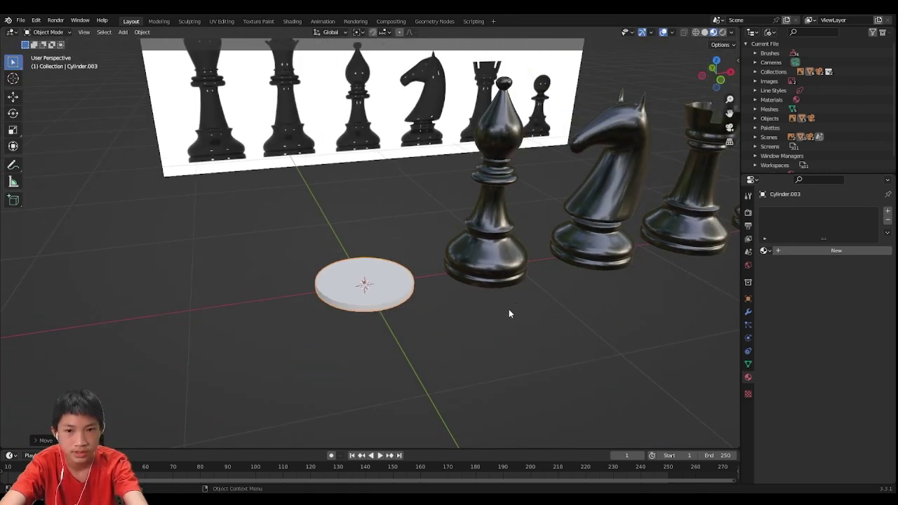
key("Tab")
scroll(393, 311, "up", 3)
left_click(382, 313)
key("g")
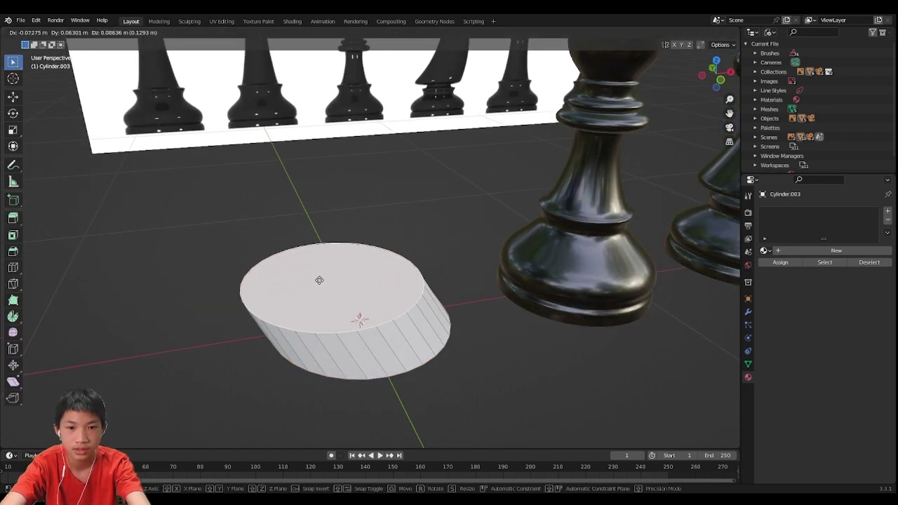
right_click(351, 295)
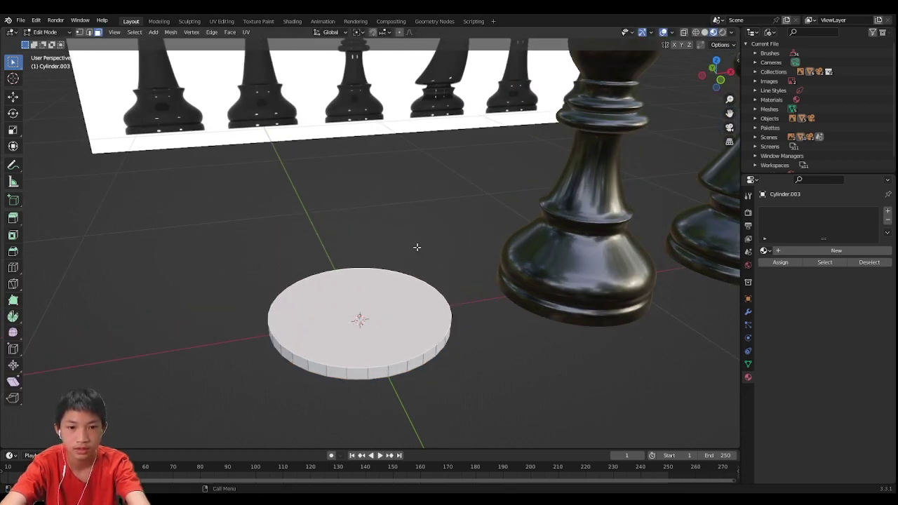
In front view, extrude the top face up about 0.015 m and again about 0.009 m, narrowing each ring to round the foot's edge
left_click(722, 80)
scroll(475, 210, "up", 7)
key("e")
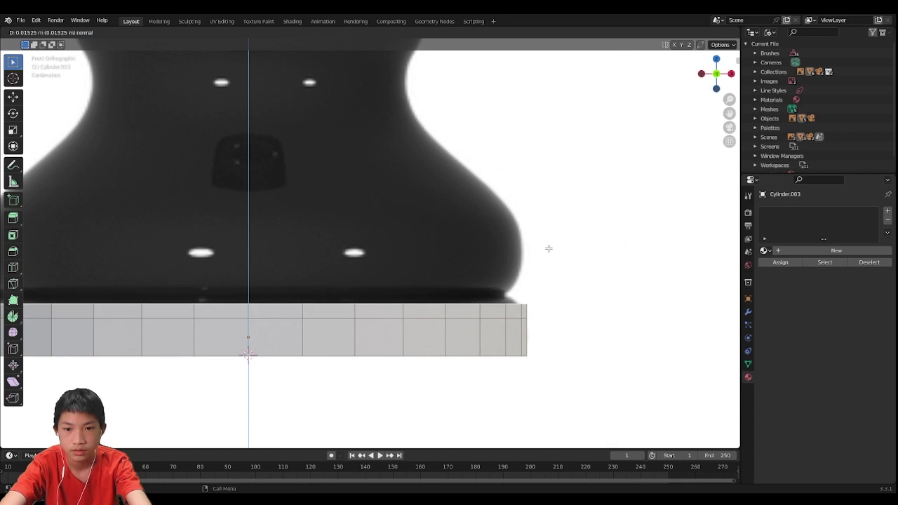
left_click(549, 248)
key("s")
left_click(538, 248)
key("e")
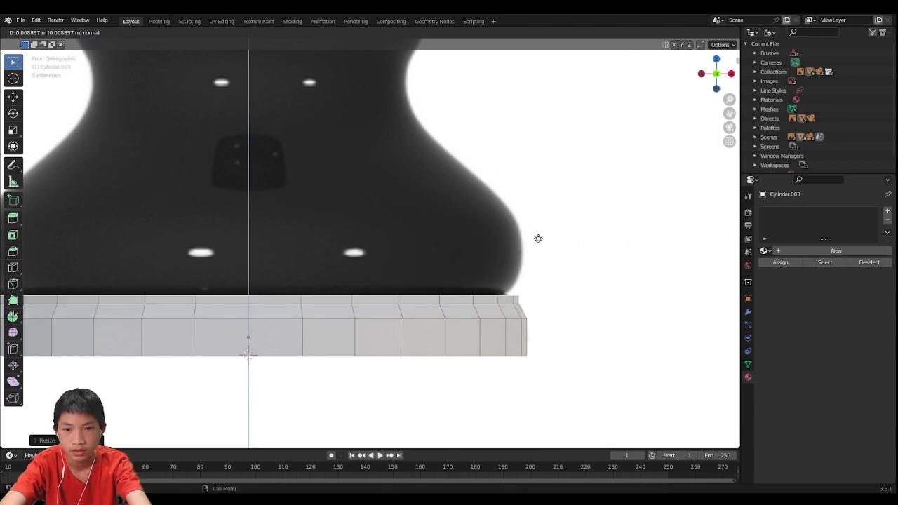
left_click(537, 238)
key("s")
left_click(525, 237)
Extrude the top face up twice from the groove, widening each new ring to follow the underside of the queen's bulge
scroll(579, 298, "up", 2)
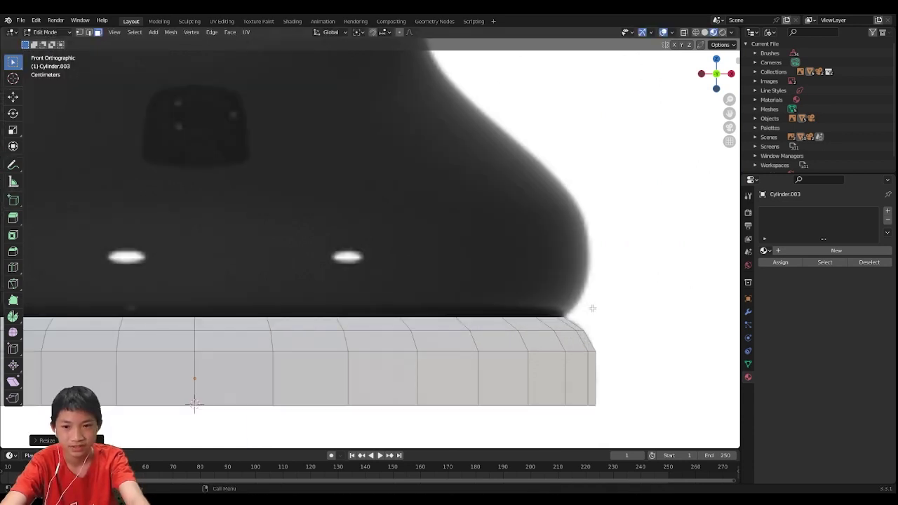
key("e")
left_click(583, 295)
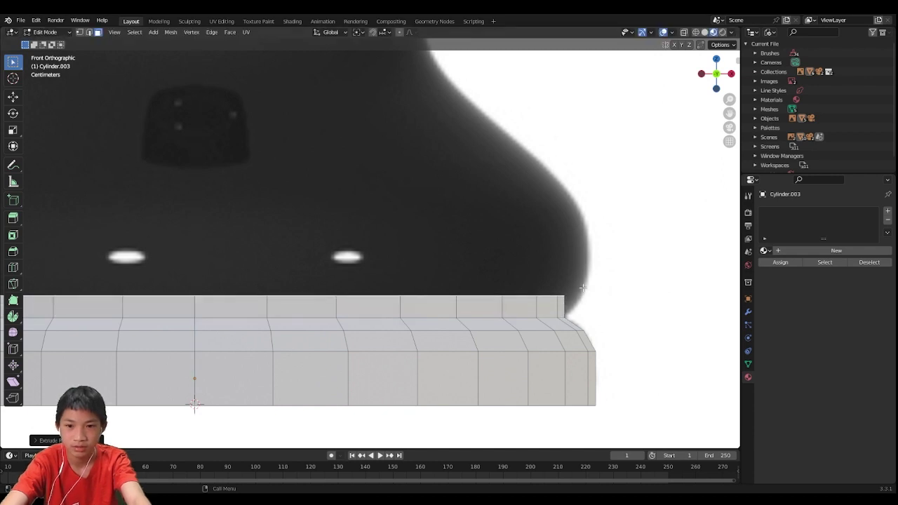
key("s")
left_click(595, 292)
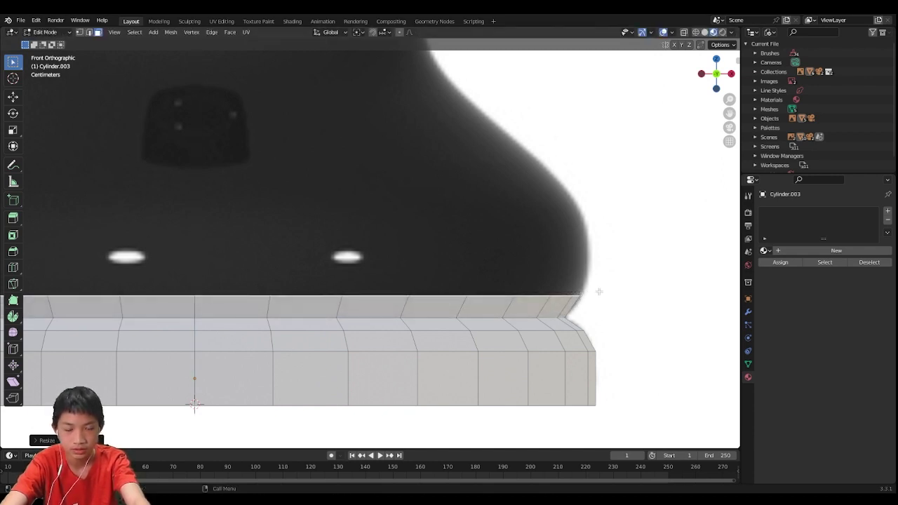
key("e")
left_click(607, 270)
key("s")
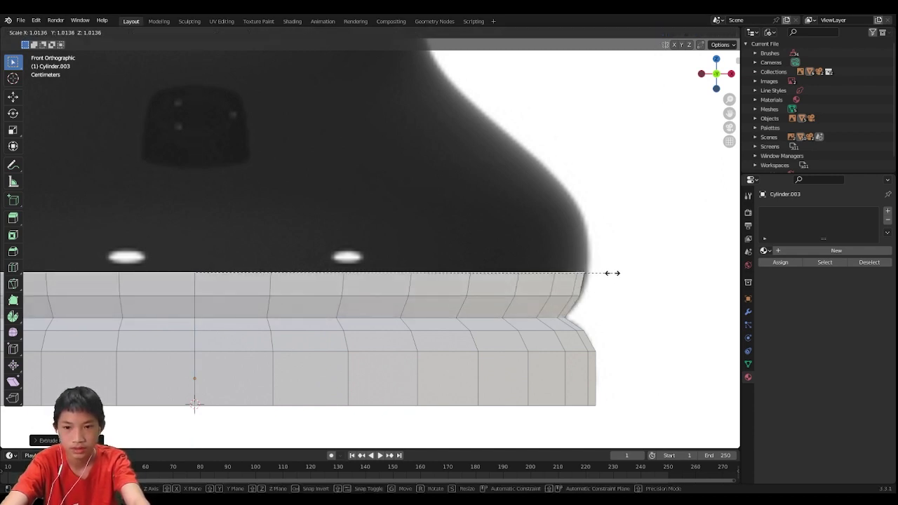
left_click(615, 275)
Extrude the top face up about 0.016 m at the bulge's widest part, and extrude another ring narrowed to the reference outline
key("e")
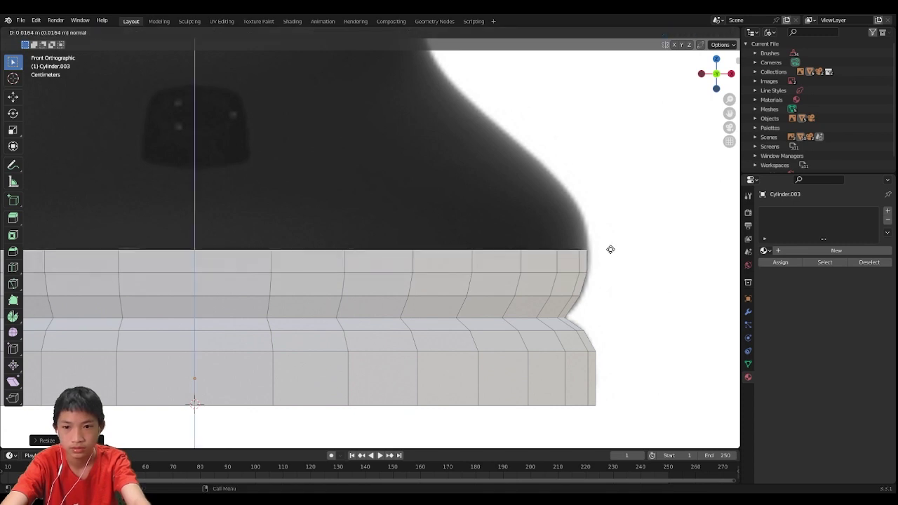
left_click(610, 244)
scroll(610, 251, "down", 2)
middle_click_drag(610, 253, 619, 352, "shift")
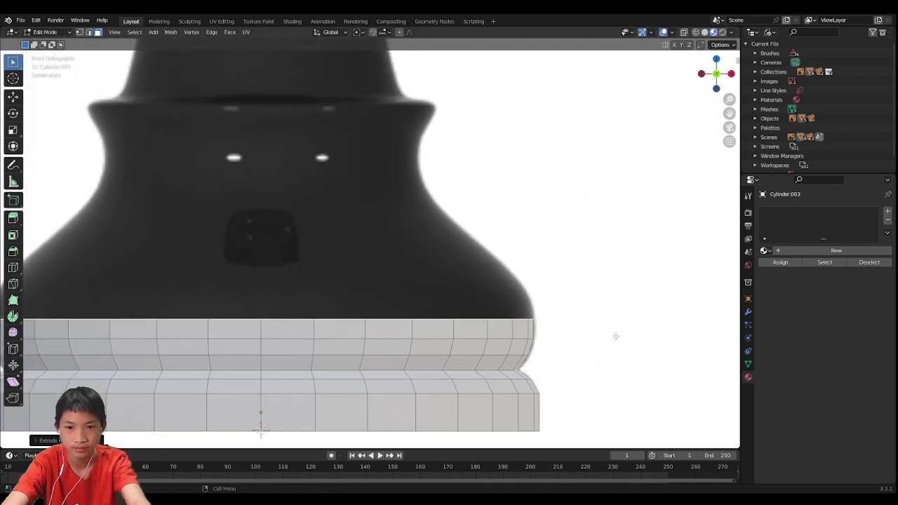
key("e")
left_click(604, 298)
key("s")
left_click(603, 298)
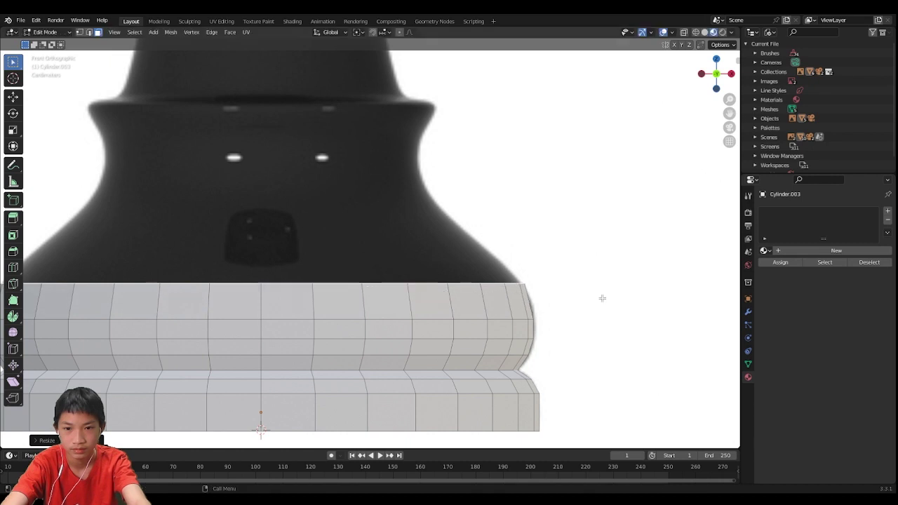
Lower the newest top ring along Z and rescale it to fit the upper curve of the bulge
key("g")
key("z")
left_click(609, 309)
key("s")
left_click(611, 312)
key("g")
key("z")
left_click(612, 318)
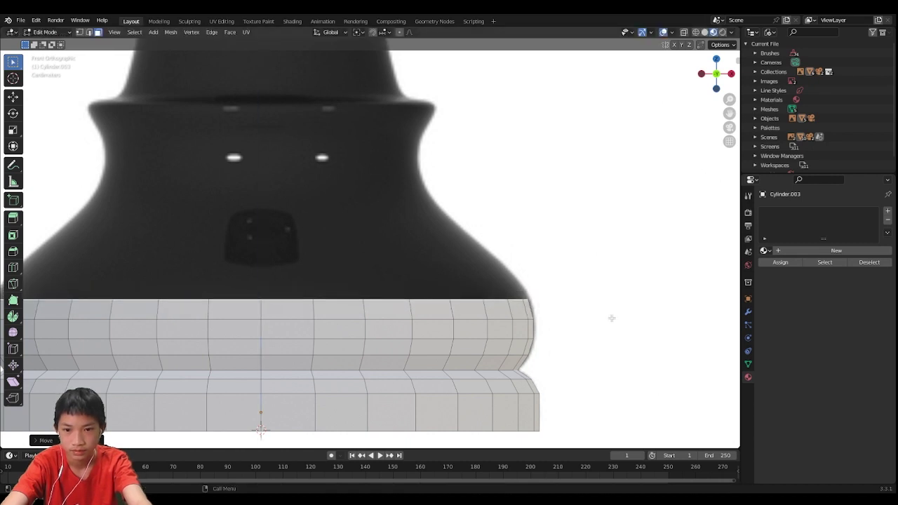
key("s")
left_click(616, 318)
Extrude the top face up three times, shrinking each ring to follow the bulge's rounded shoulder
key("e")
left_click(613, 300)
key("s")
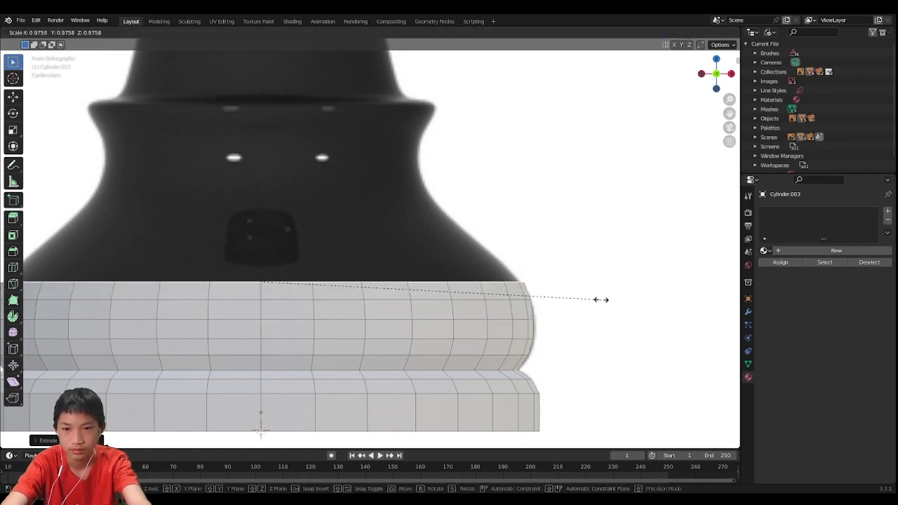
left_click(596, 297)
key("e")
left_click(597, 272)
key("s")
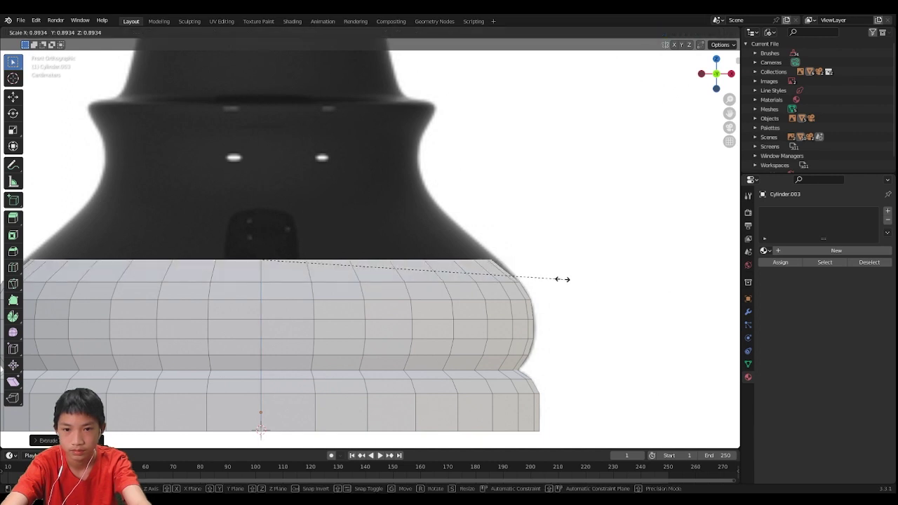
left_click(570, 279)
key("e")
left_click(573, 249)
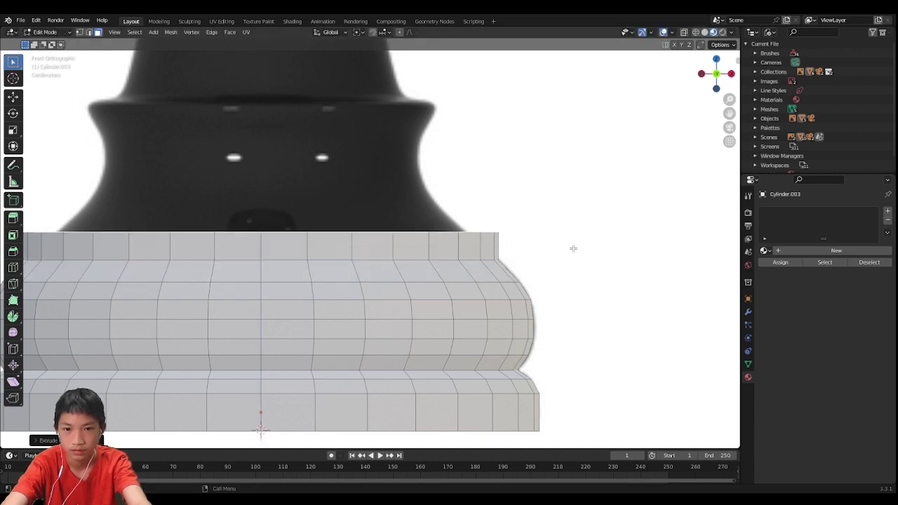
key("s")
left_click(529, 245)
Extrude two taller rings from the top face, narrowing each to follow the concave slope up to the base's neck
key("e")
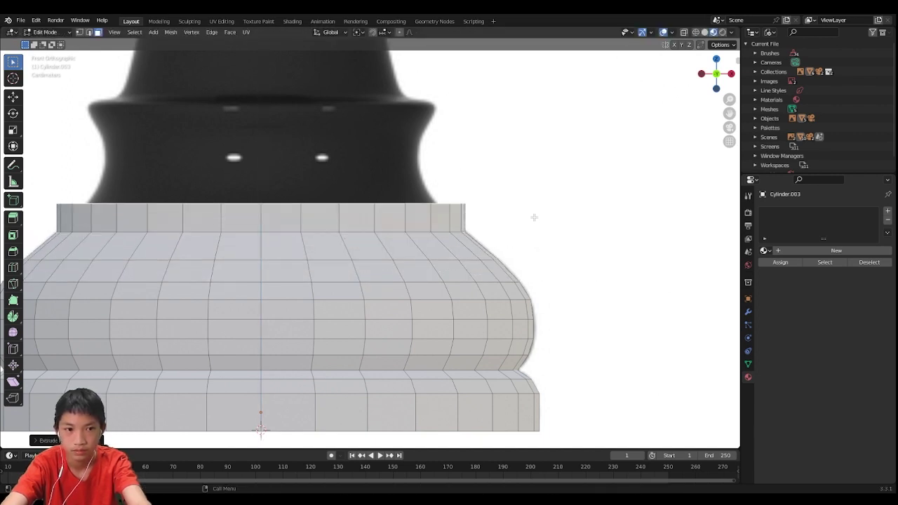
left_click(534, 217)
key("s")
left_click(495, 220)
key("e")
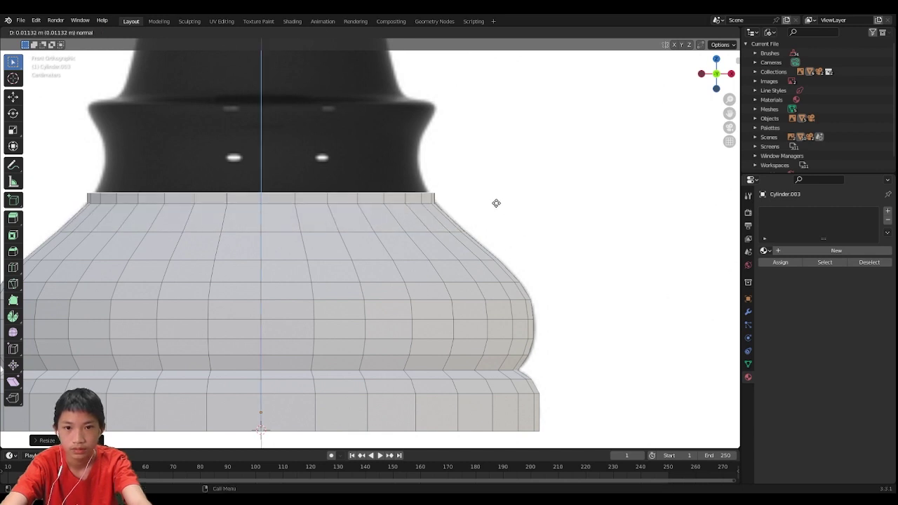
left_click(499, 183)
key("s")
left_click(477, 186)
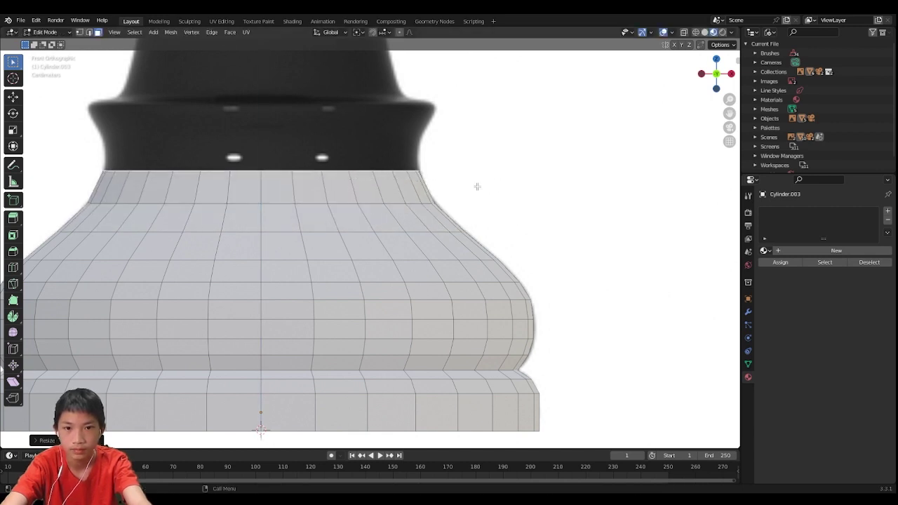
Extrude three short rings through the base's neck, narrowing the first slightly and widening the other two to match the silhouette
key("e")
left_click(479, 169)
key("s")
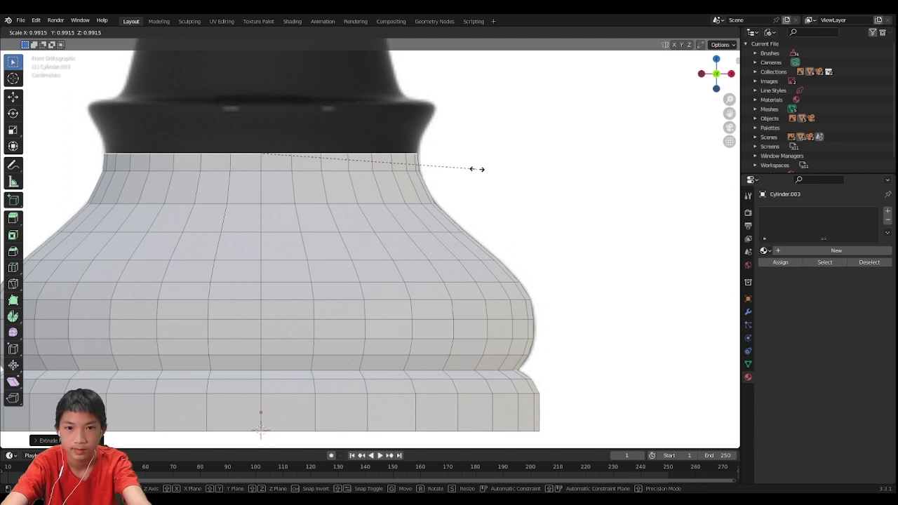
left_click(477, 169)
key("e")
left_click(478, 157)
key("s")
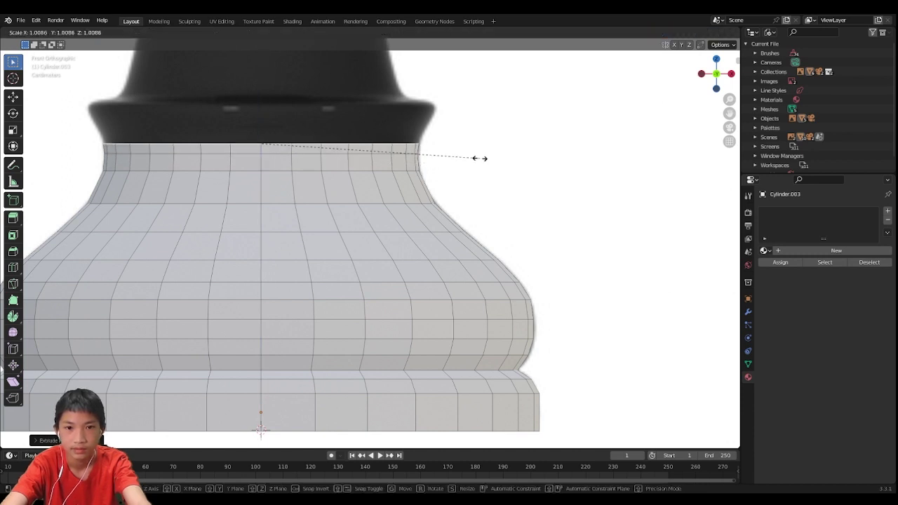
left_click(479, 158)
key("e")
left_click(481, 142)
key("s")
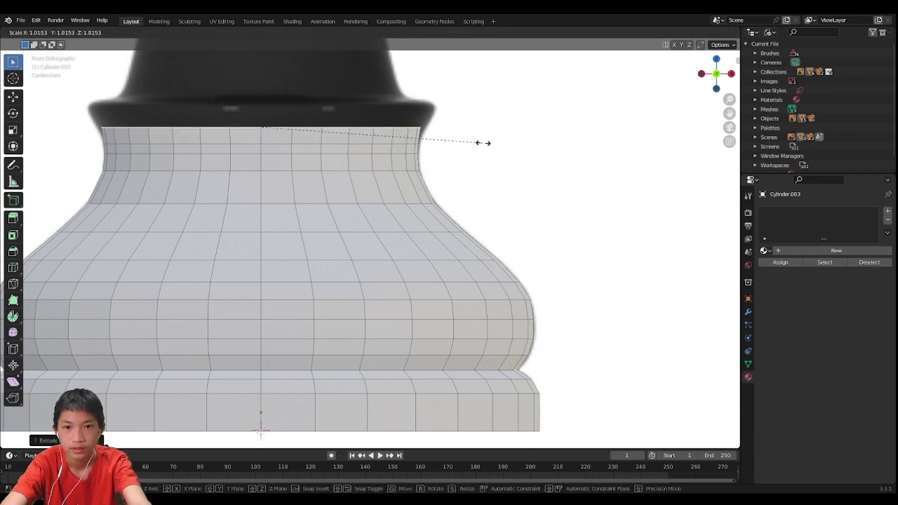
left_click(490, 146)
Extrude the top face up and flare it to the collar's full width, and add a thin, slightly narrower ring for the collar's rim
key("e")
left_click(491, 130)
key("s")
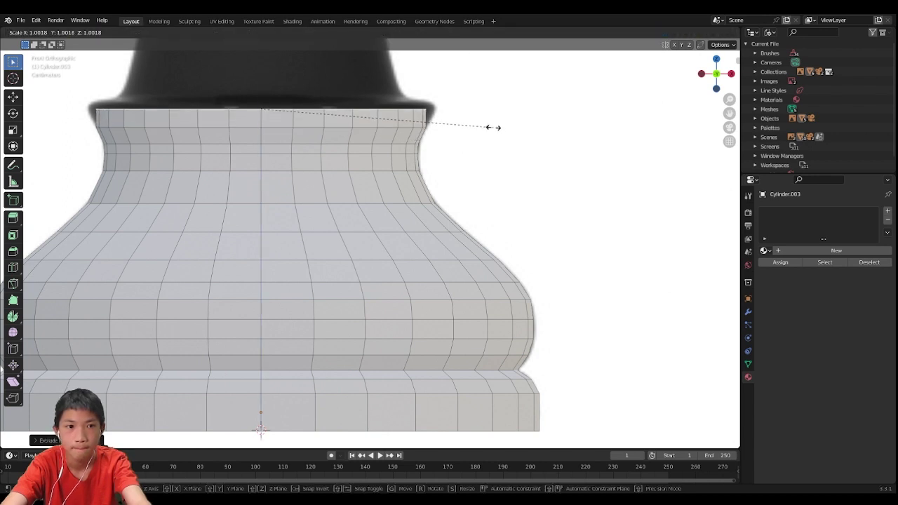
left_click(504, 132)
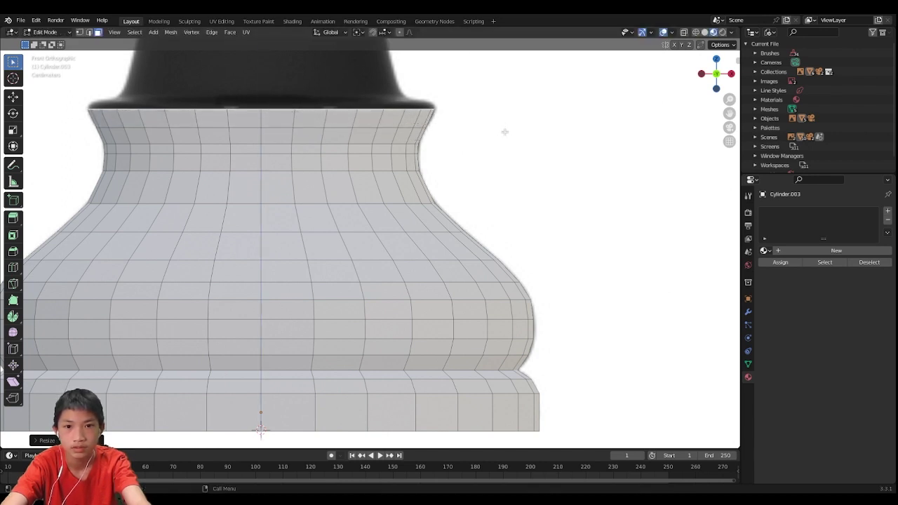
key("e")
left_click(504, 125)
key("s")
left_click(495, 128)
key("space")
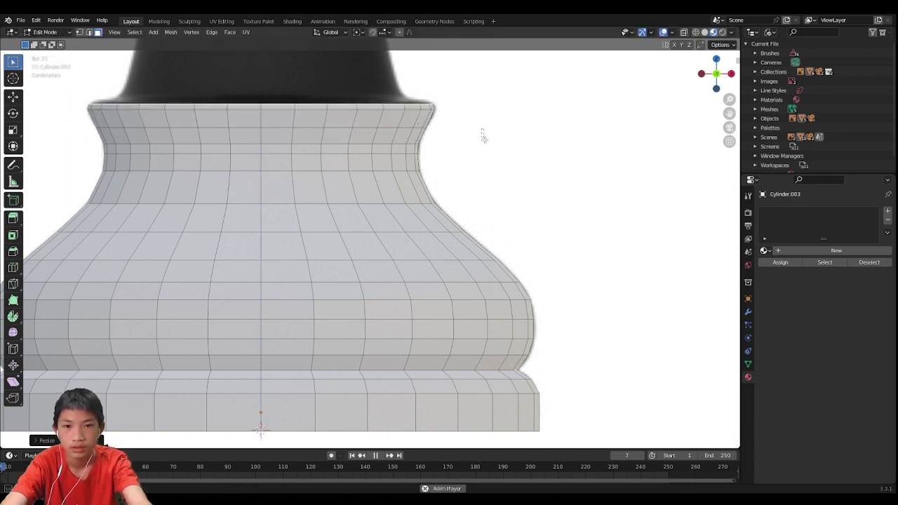
In front view, extrude the collar's top face slightly upward and scale it to about 0.85 to meet the foot of the queen's stem
middle_click_drag(441, 212, 504, 363, "shift")
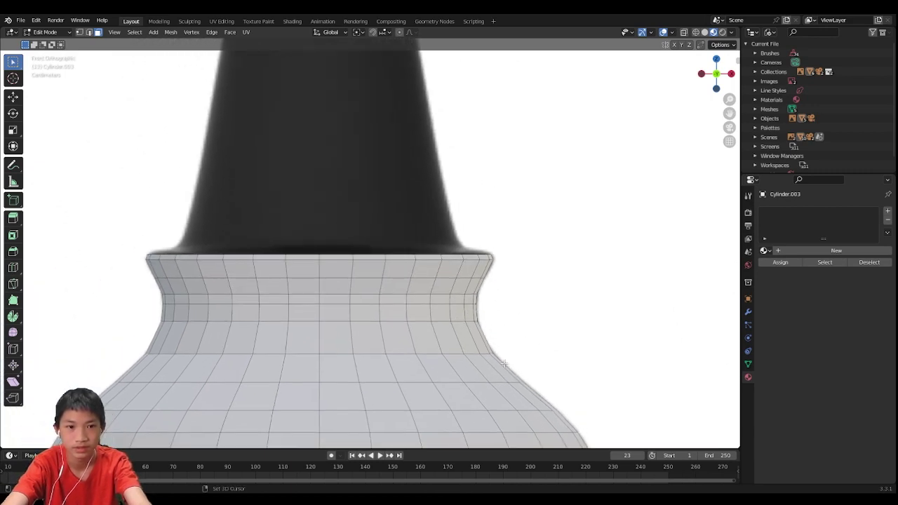
middle_click_drag(554, 248, 360, 377)
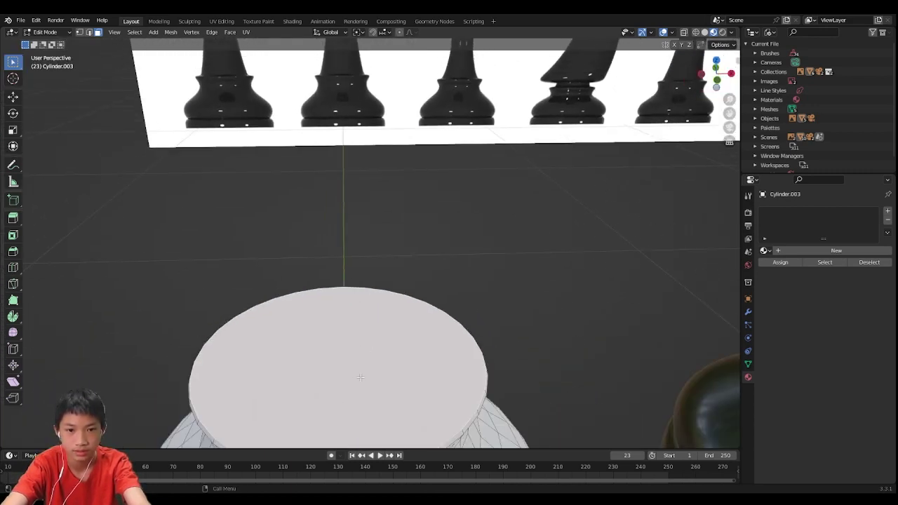
left_click(716, 84)
scroll(501, 151, "up", 5)
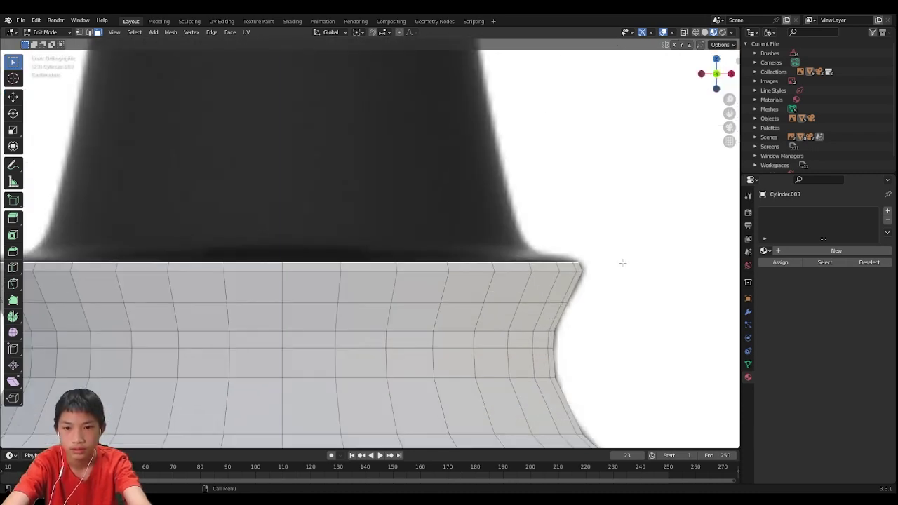
key("e")
right_click(617, 250)
key("s")
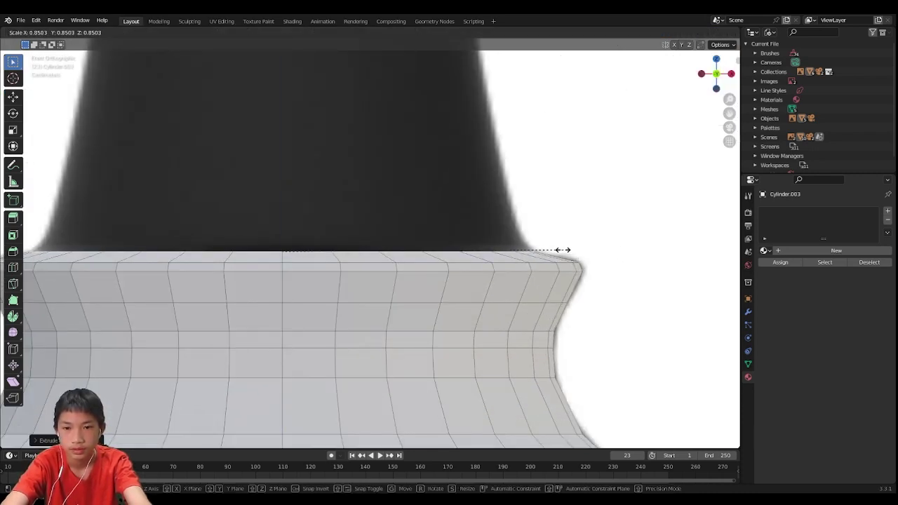
left_click(561, 250)
scroll(557, 287, "down", 10)
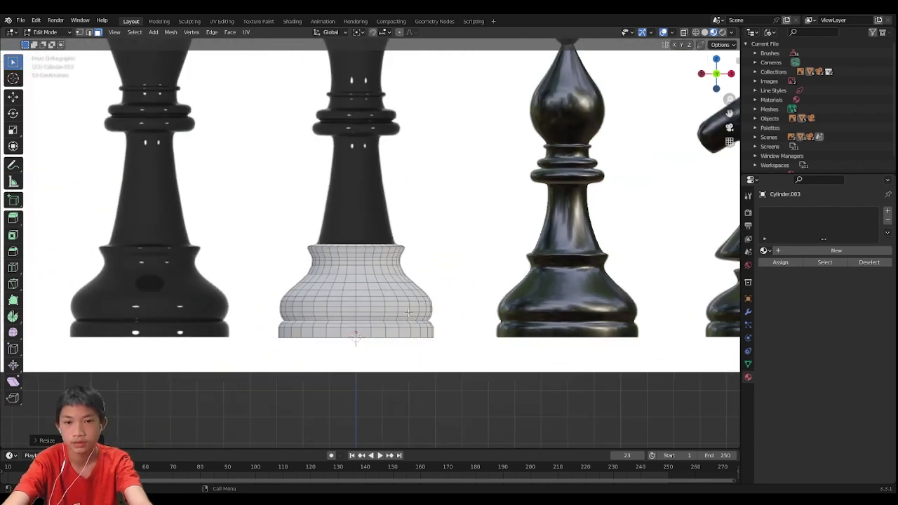
scroll(529, 61, "up", 3)
scroll(451, 156, "up", 8)
middle_click_drag(447, 213, 450, 379, "shift")
scroll(450, 379, "down", 1)
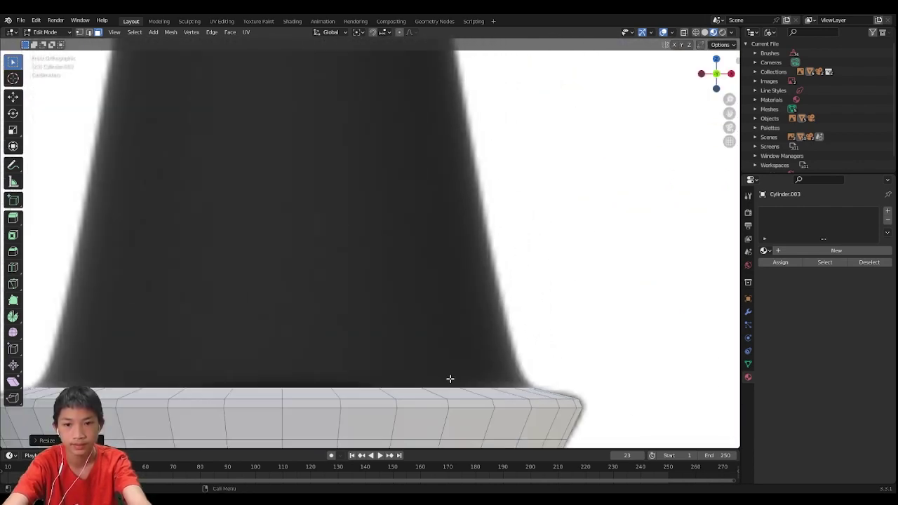
Extrude two tall rings up the lower stem, narrowing each to follow the taper of the reference silhouette
scroll(515, 305, "down", 2)
key("e")
left_click(522, 214)
key("s")
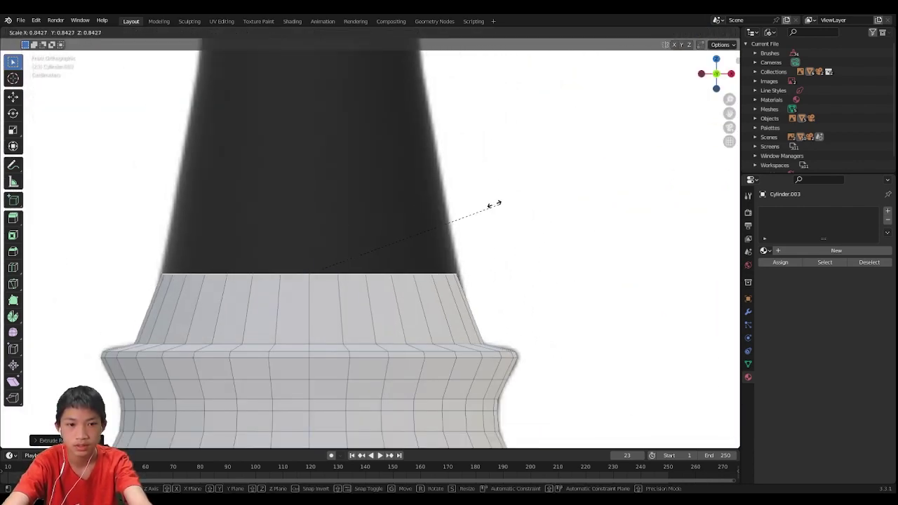
left_click(502, 207)
middle_click_drag(483, 233, 461, 399, "shift")
key("e")
left_click(483, 152)
key("s")
left_click(423, 146)
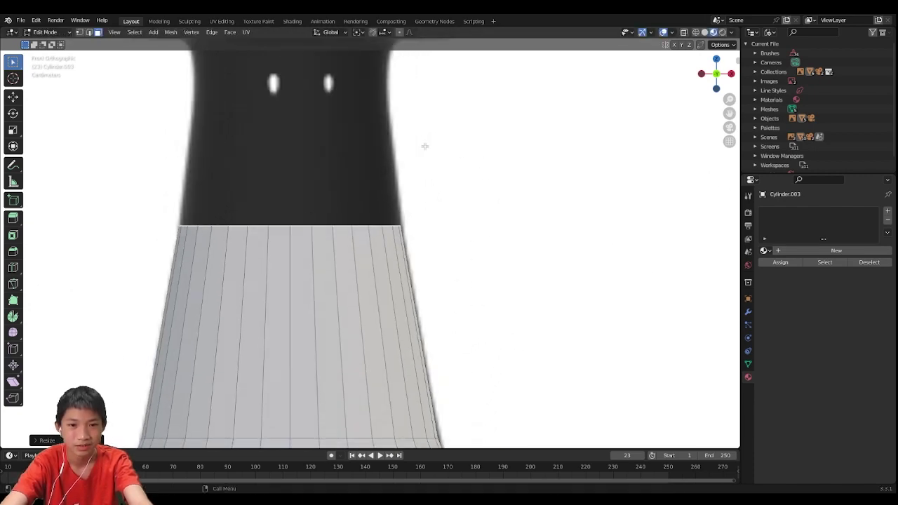
Extrude another ring up the middle of the stem and scale its top slightly narrower to match the silhouette
scroll(417, 155, "down", 4)
scroll(413, 175, "up", 3)
scroll(415, 183, "up", 2)
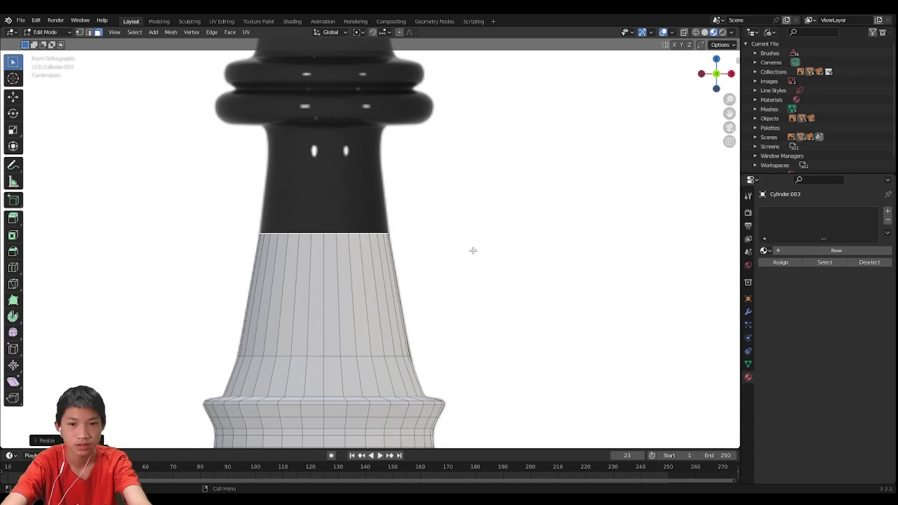
middle_click_drag(473, 251, 426, 296, "shift")
key("e")
left_click(431, 197)
key("s")
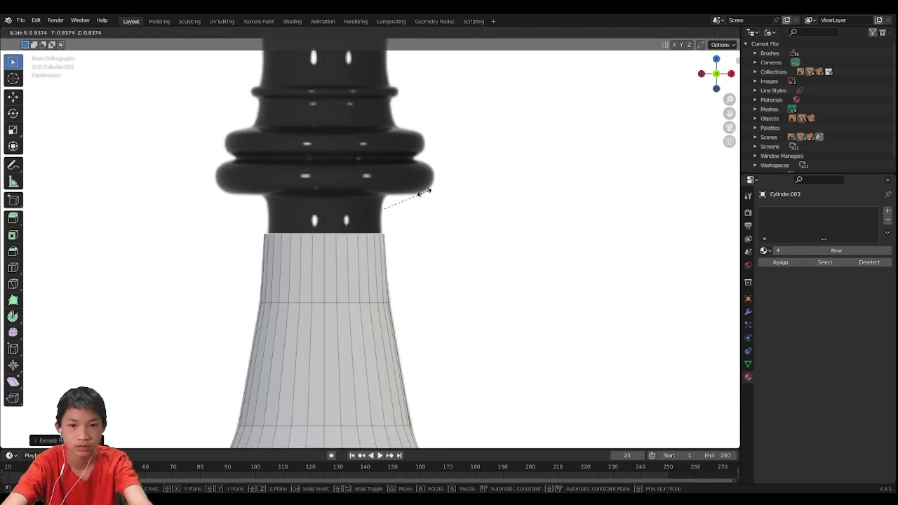
left_click(419, 192)
Extrude a nearly straight ring up the upper stem and a thin, slightly flared ring just below the lower collar
scroll(417, 192, "up", 4)
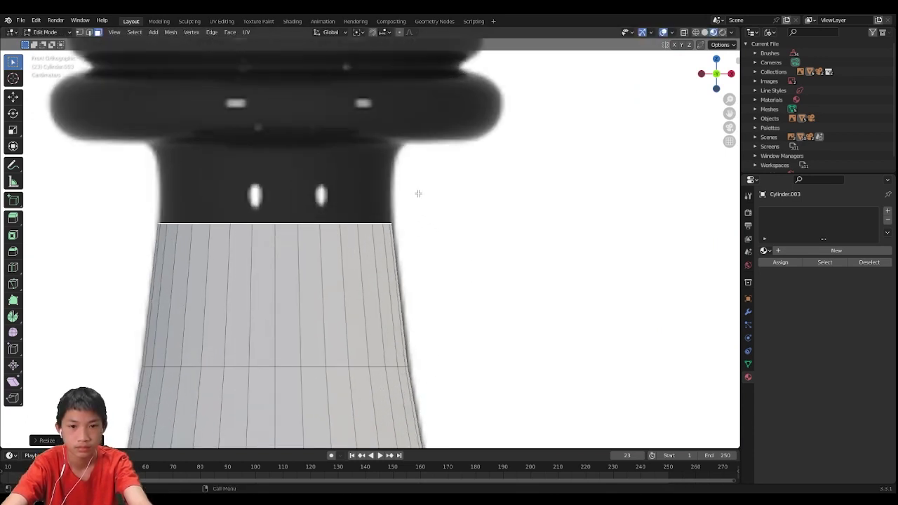
key("e")
left_click(432, 125)
key("s")
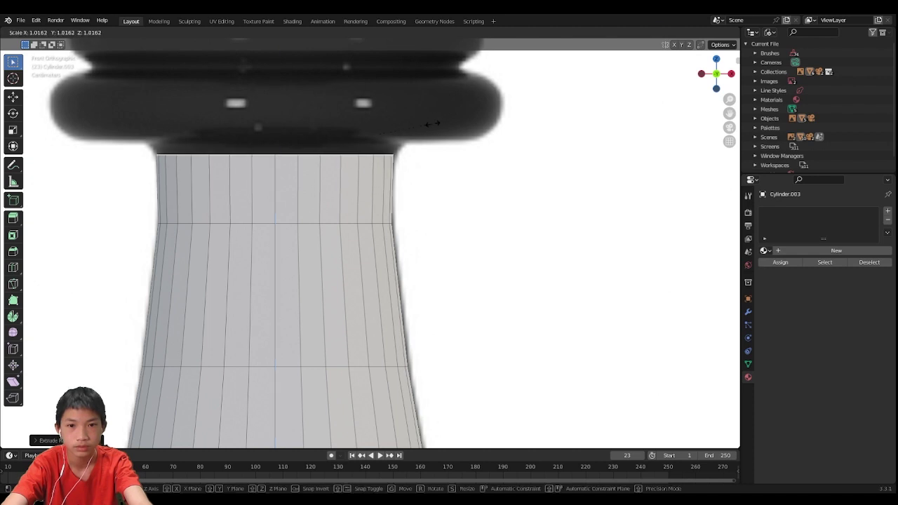
left_click(433, 125)
key("e")
key("s")
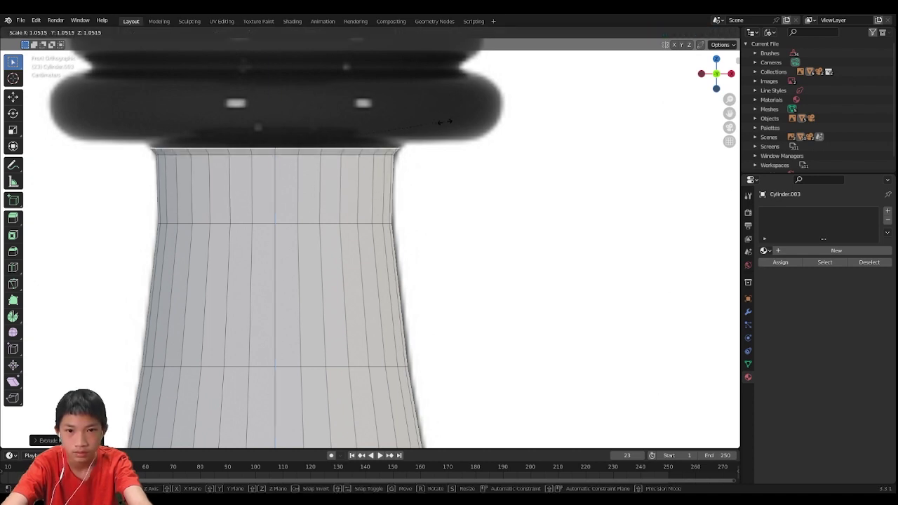
left_click(437, 129)
Extrude the stem's top face to the lower collar's underside and widen it to form the collar's flat bottom
middle_click_drag(435, 139, 456, 181, "shift")
key("e")
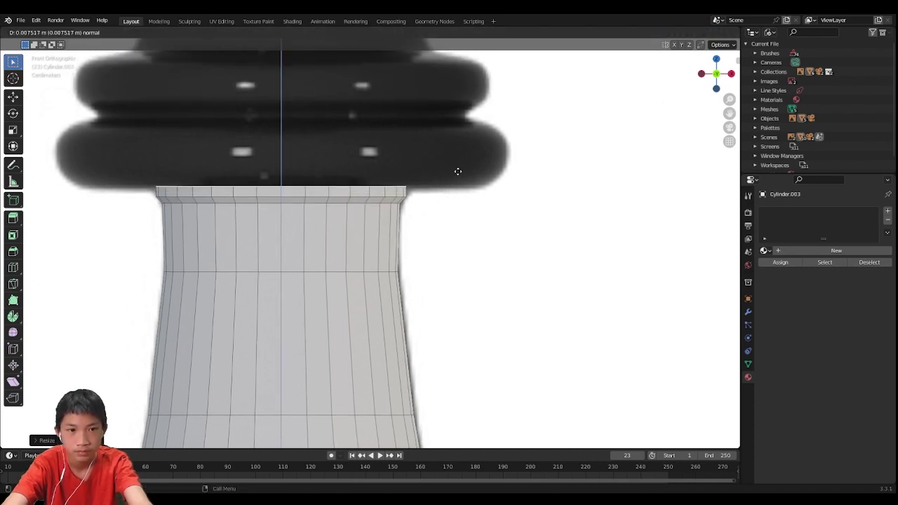
left_click(460, 174)
key("s")
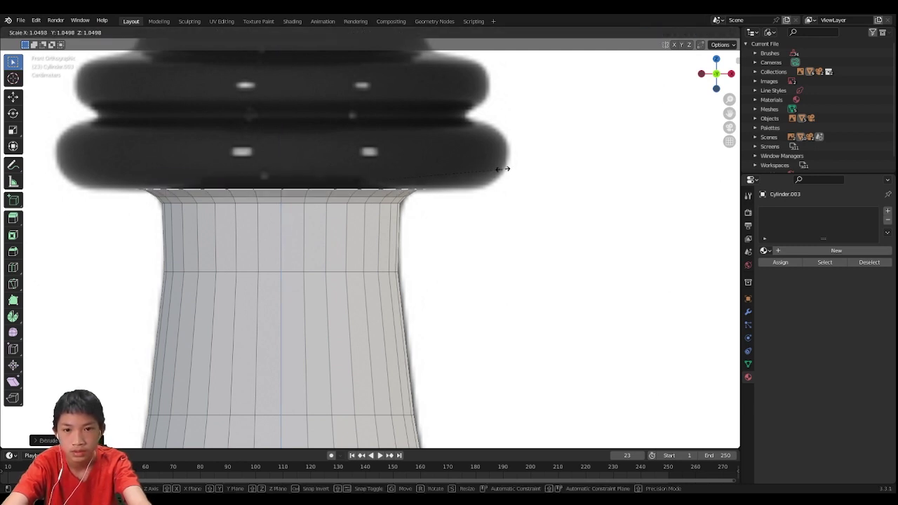
left_click(589, 168)
Extrude three rings for the lower collar's rounded side, widening the first two and narrowing the third slightly
key("e")
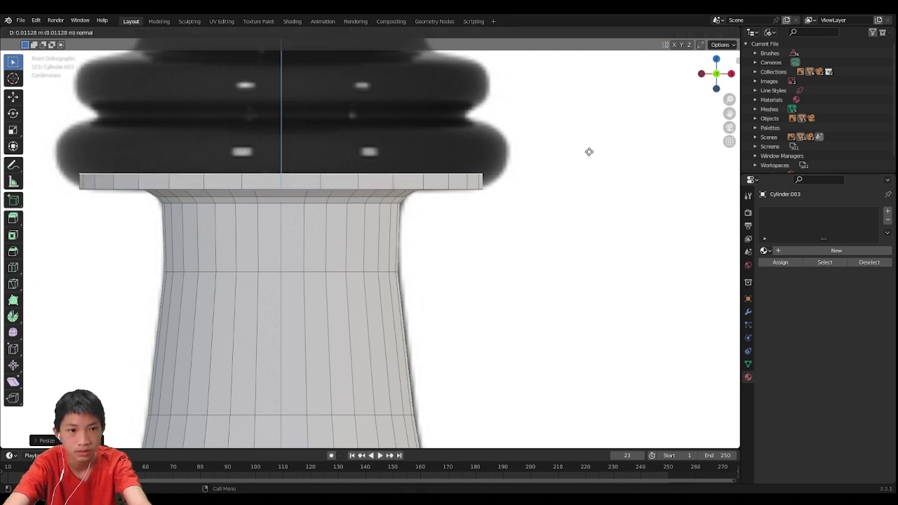
left_click(590, 150)
key("s")
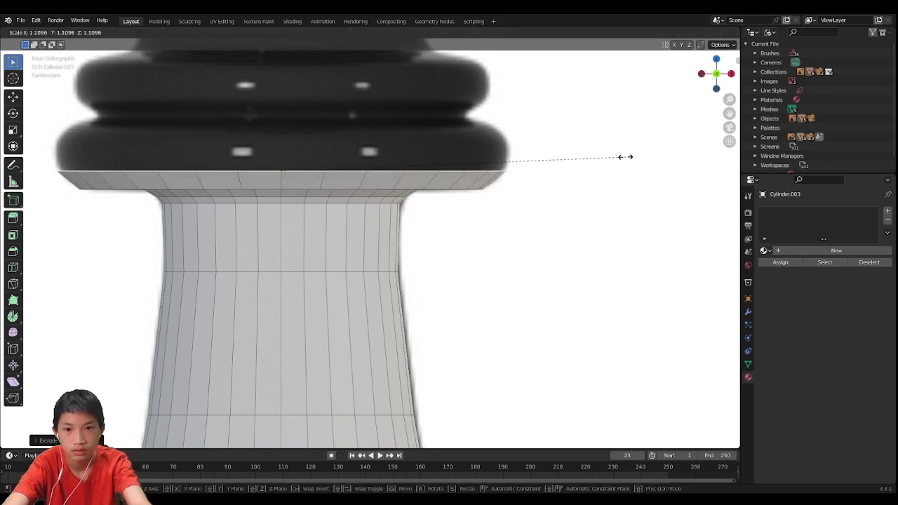
left_click(624, 156)
key("e")
left_click(628, 142)
key("s")
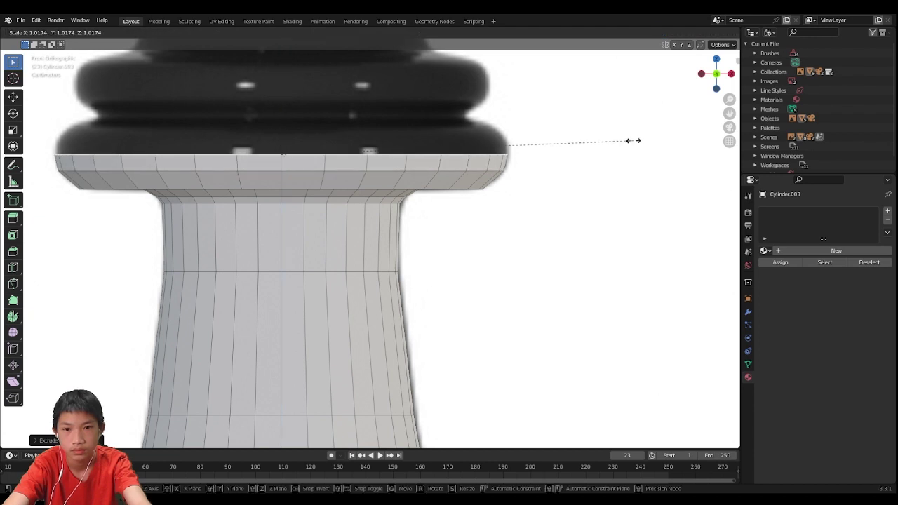
left_click(636, 142)
key("e")
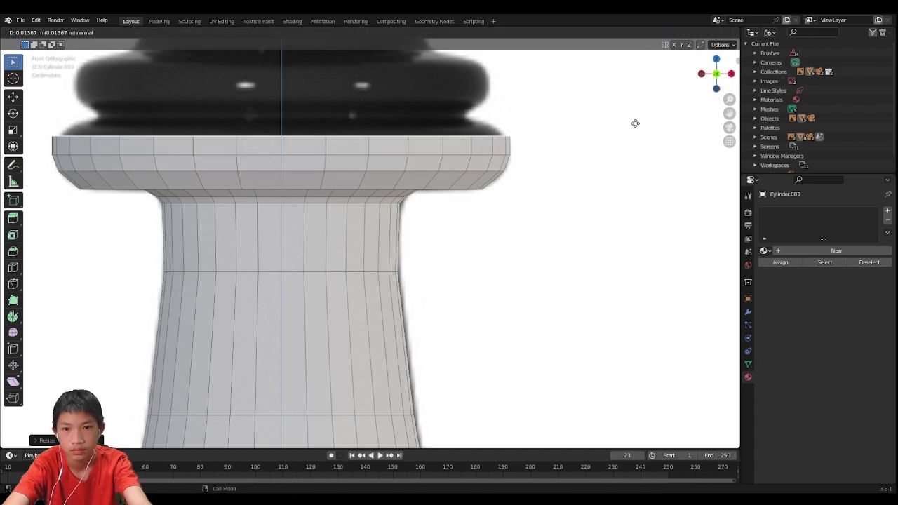
left_click(632, 125)
key("s")
left_click(627, 124)
Add a loop cut around the lower collar's bottom ring and scale it out slightly to round the edge
scroll(482, 168, "up", 5)
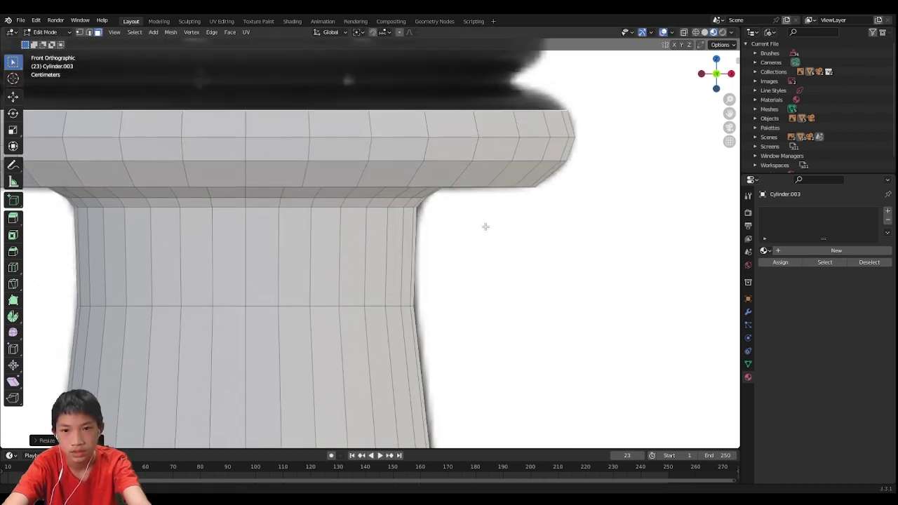
scroll(521, 243, "up", 2)
scroll(602, 212, "down", 2)
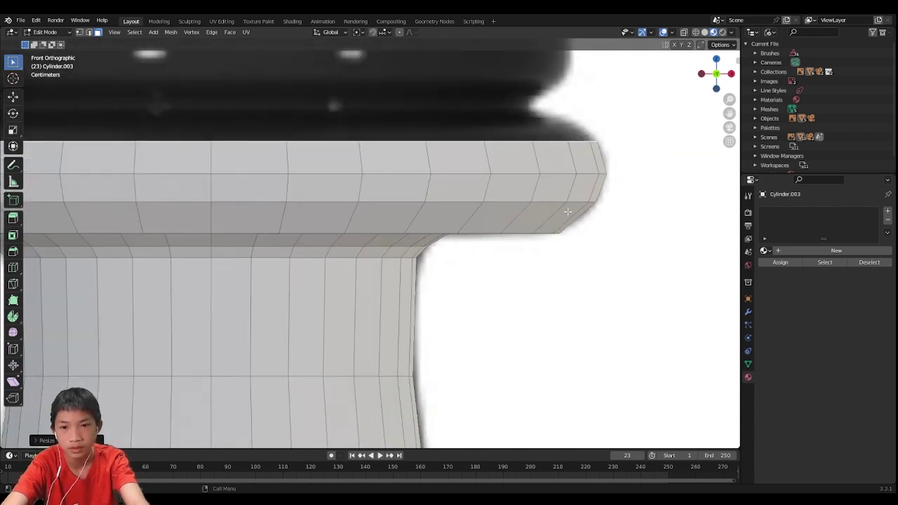
scroll(506, 233, "down", 1)
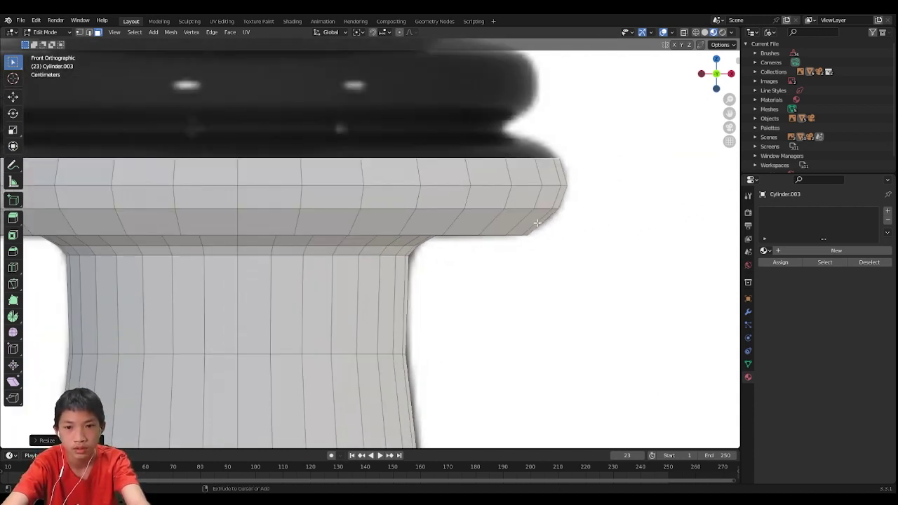
key("ctrl+r")
left_click(537, 223)
right_click(537, 224)
key("s")
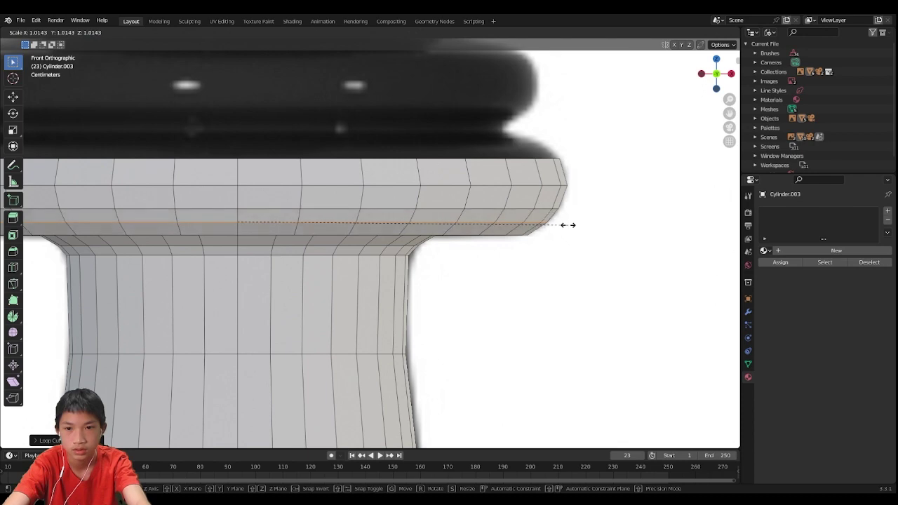
left_click(569, 226)
Reselect the lower collar's top face in face select mode and return to front view
middle_click_drag(561, 222, 489, 191)
key("3")
left_click(388, 275)
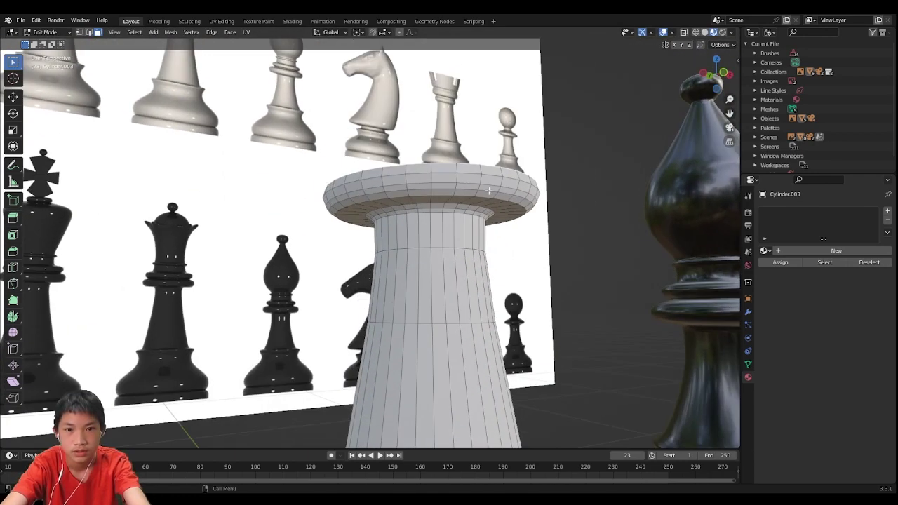
left_click(726, 81)
scroll(505, 172, "up", 5)
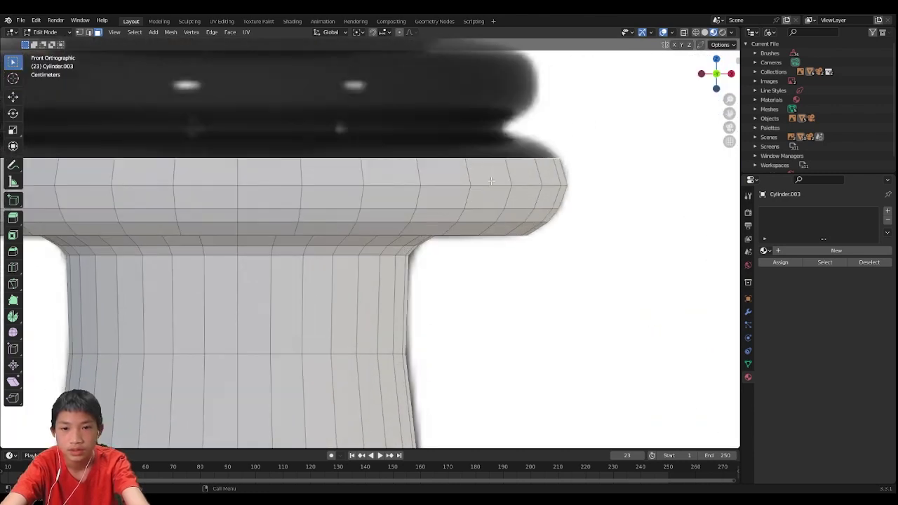
Extrude the lower collar's top face, narrow it, and adjust its height along Z to follow the rounded shoulder
key("e")
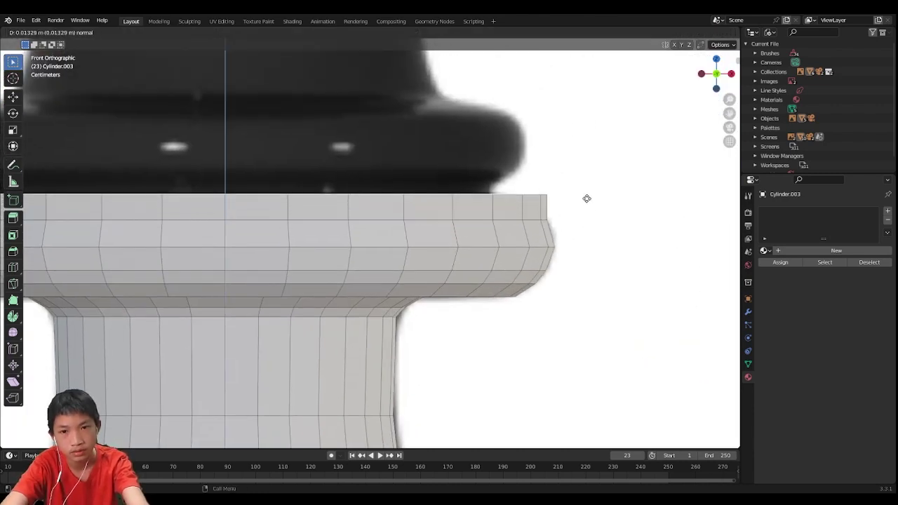
left_click(585, 194)
key("s")
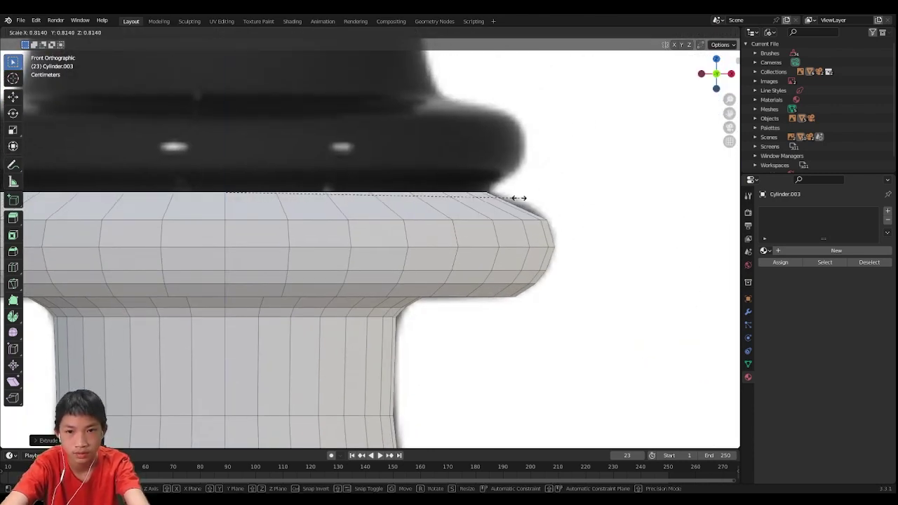
left_click(545, 204)
key("g")
key("z")
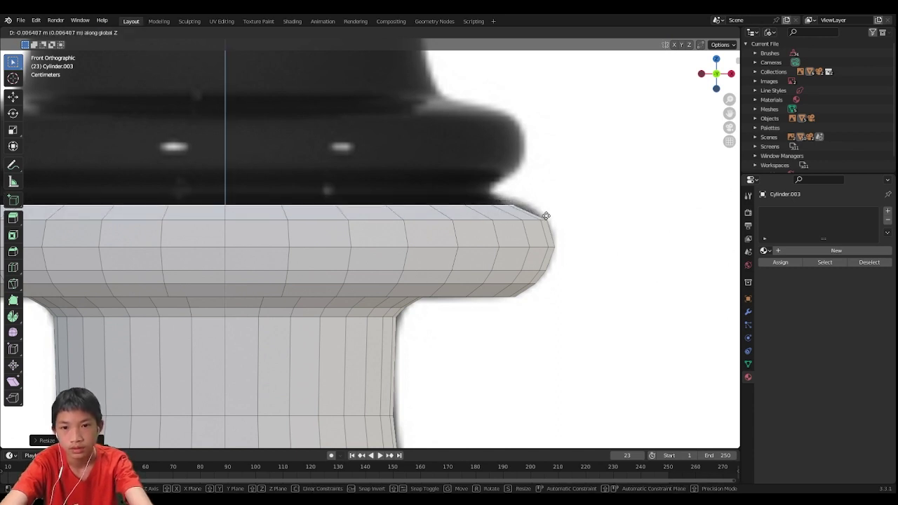
left_click(546, 214)
key("s")
left_click(559, 218)
Extrude a short ring from the lower collar's shoulder and narrow it to meet the groove between the collars
key("e")
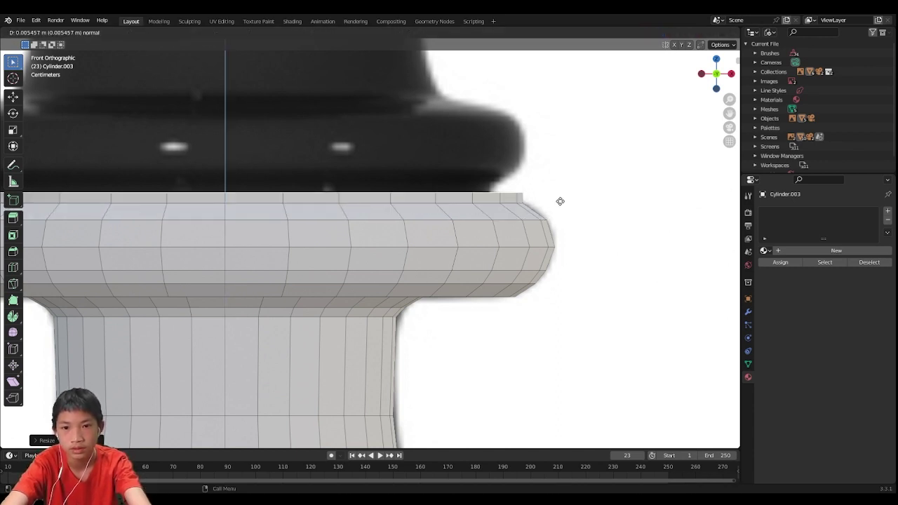
left_click(560, 202)
key("s")
left_click(522, 203)
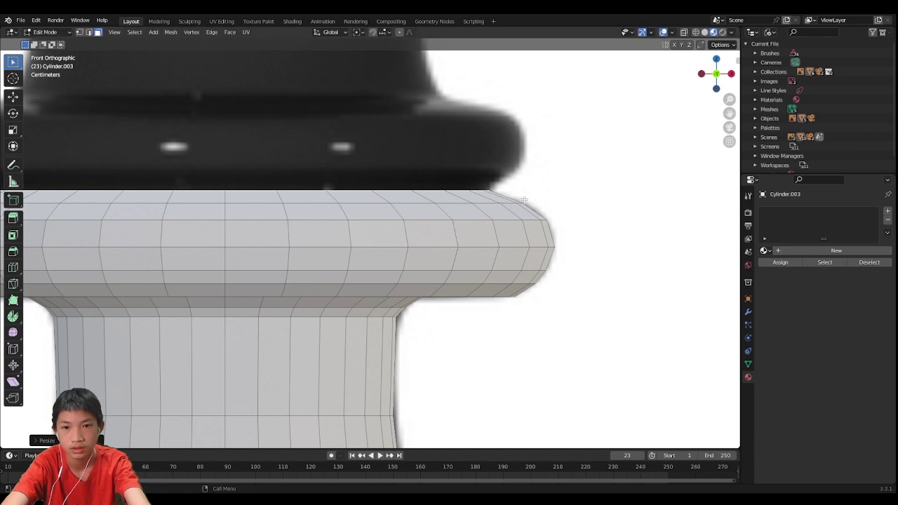
Extrude a short ring up from the groove and widen it to start the upper collar's underside
scroll(523, 200, "down", 3)
middle_click_drag(489, 208, 488, 274, "shift")
key("e")
left_click(499, 252)
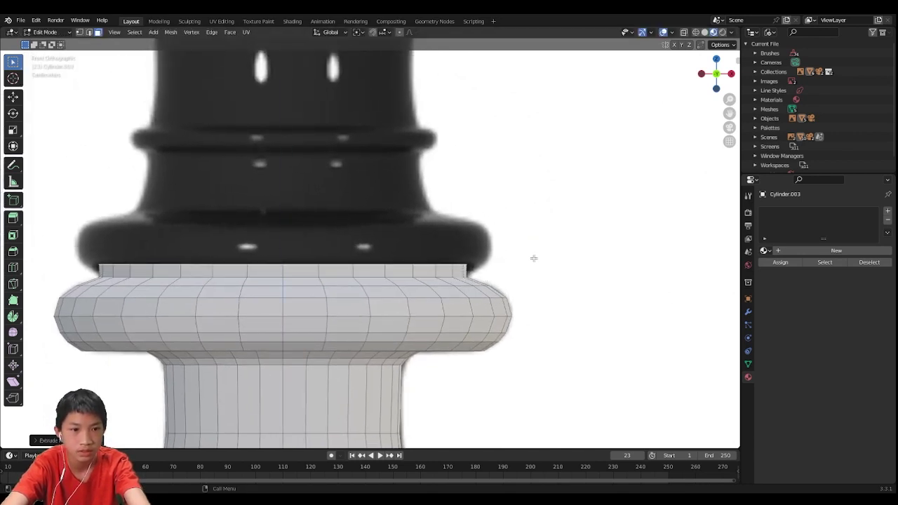
key("s")
left_click(592, 274)
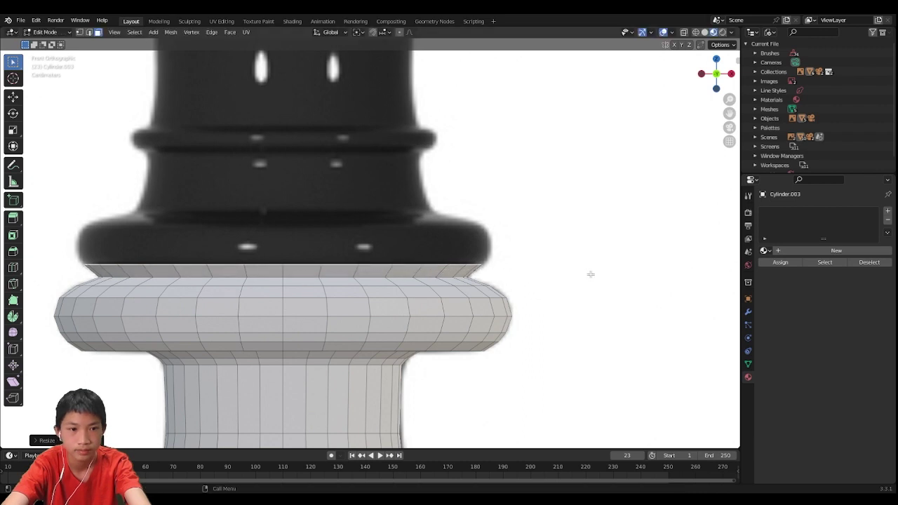
Extrude three rings for the upper collar's rounded side, widening the first two slightly and scaling the third to about 0.95
key("e")
left_click(592, 268)
key("s")
left_click(597, 268)
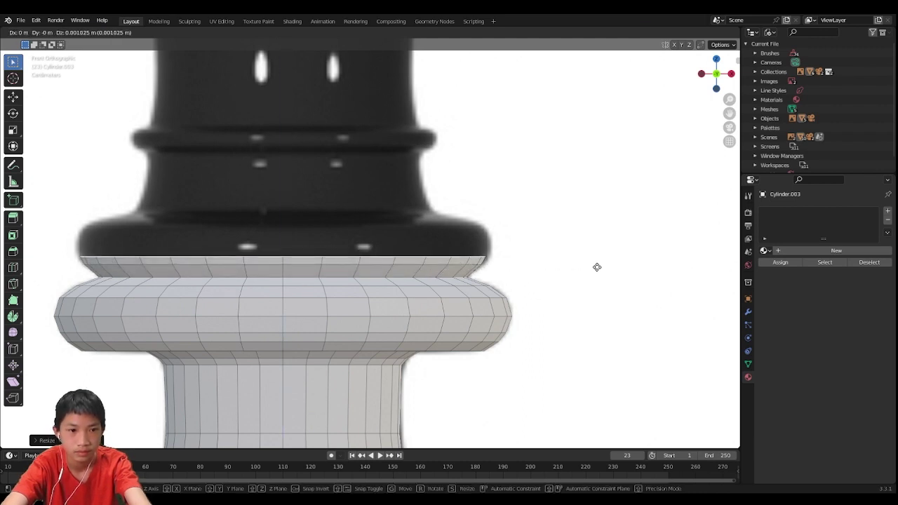
key("e")
left_click(598, 262)
key("s")
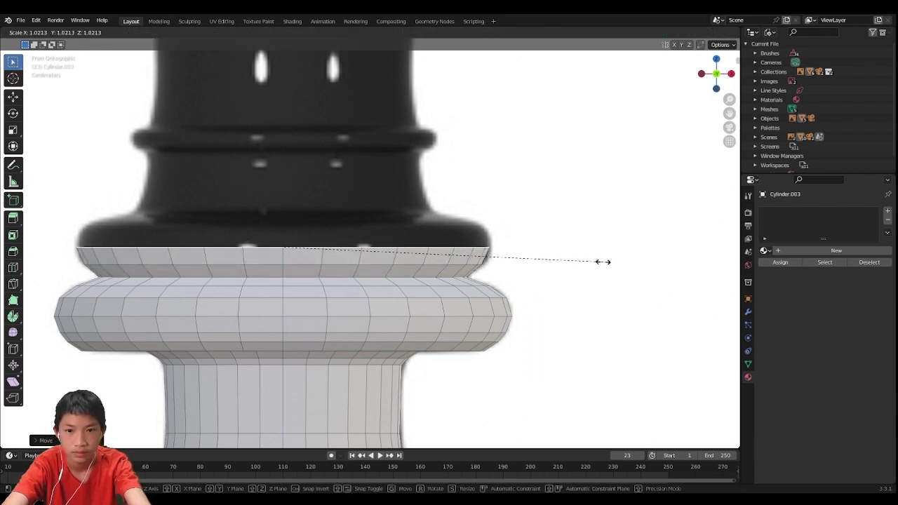
left_click(603, 262)
key("e")
left_click(599, 241)
key("s")
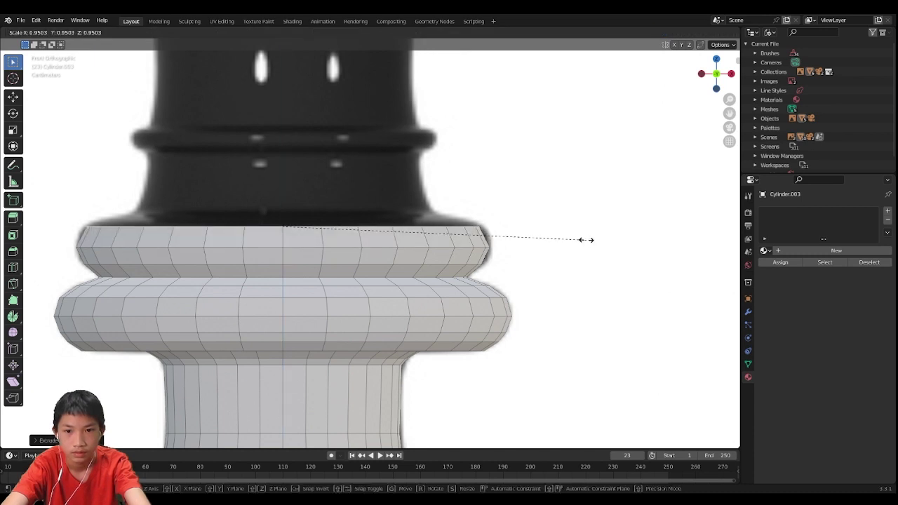
left_click(590, 241)
Extrude a ring for the upper collar's shoulder, narrowing it and adjusting its height and width to the silhouette
key("e")
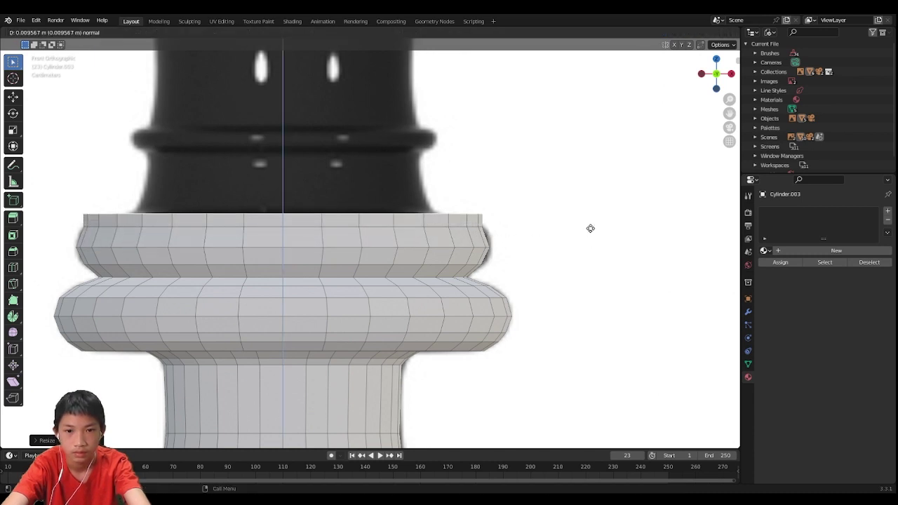
left_click(588, 226)
key("s")
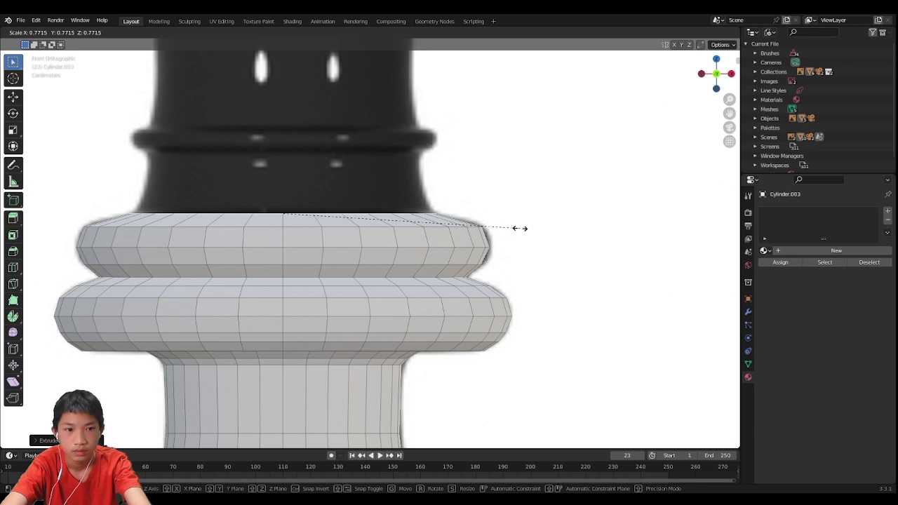
left_click(547, 229)
key("e")
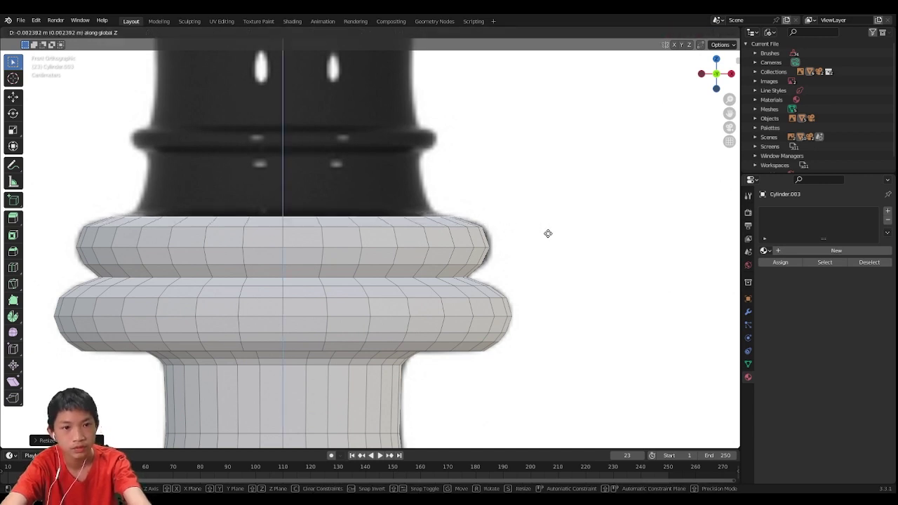
left_click(548, 236)
key("s")
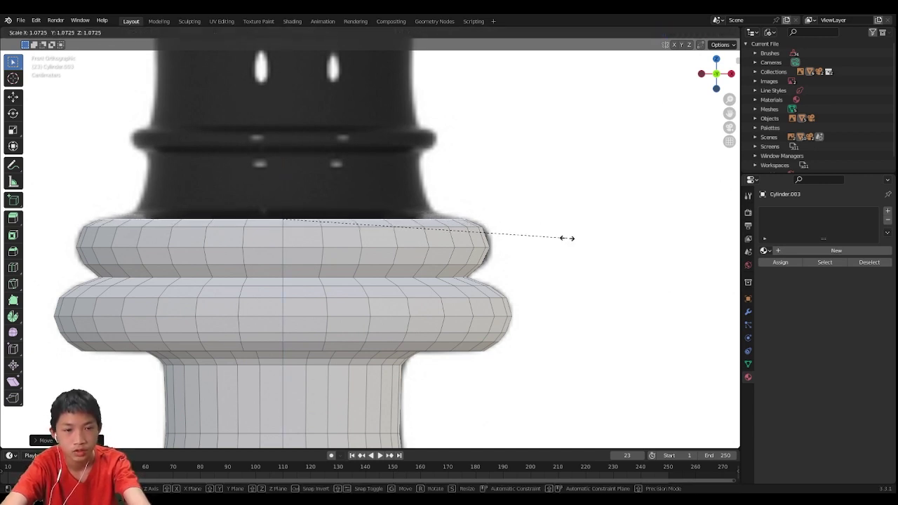
left_click(567, 239)
Extrude the upper collar's top face slightly and scale it to about 0.8 to reach the section above
key("e")
left_click(565, 231)
key("s")
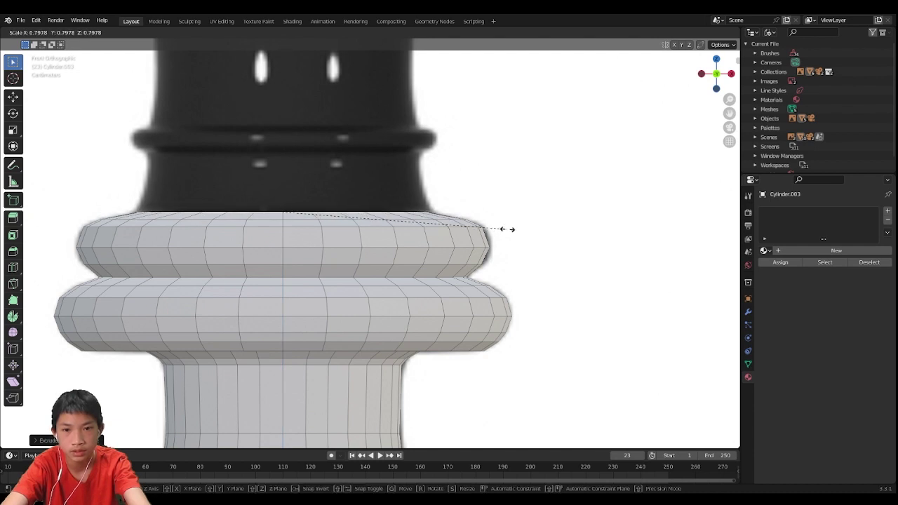
left_click(516, 230)
Extrude a ring up from the upper collar, scale it to about 0.88, and lower it slightly to follow the tapering silhouette
middle_click_drag(507, 231, 520, 281, "shift")
key("e")
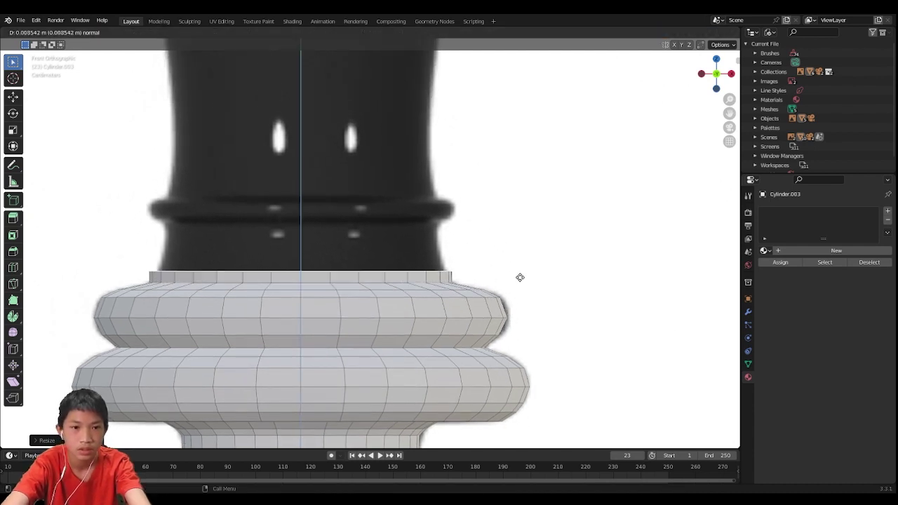
left_click(522, 254)
key("s")
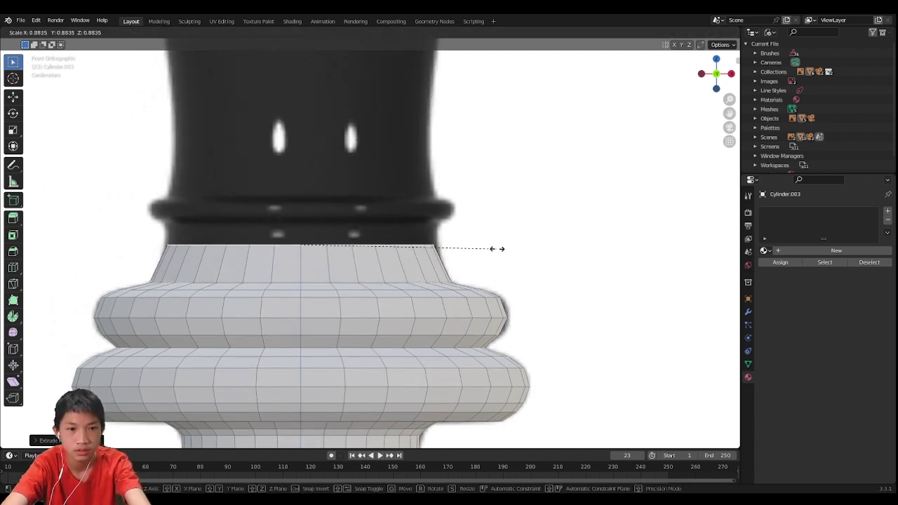
left_click(499, 249)
key("g")
key("z")
left_click(501, 253)
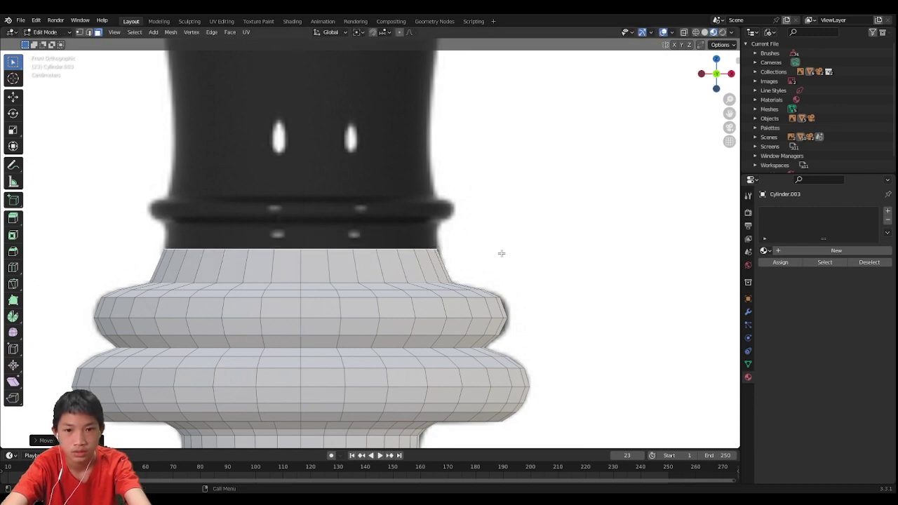
Extrude a nearly straight ring up toward the thin band's underside and scale it to about 0.98
scroll(479, 258, "up", 2)
scroll(479, 257, "up", 2)
scroll(479, 257, "down", 2)
key("e")
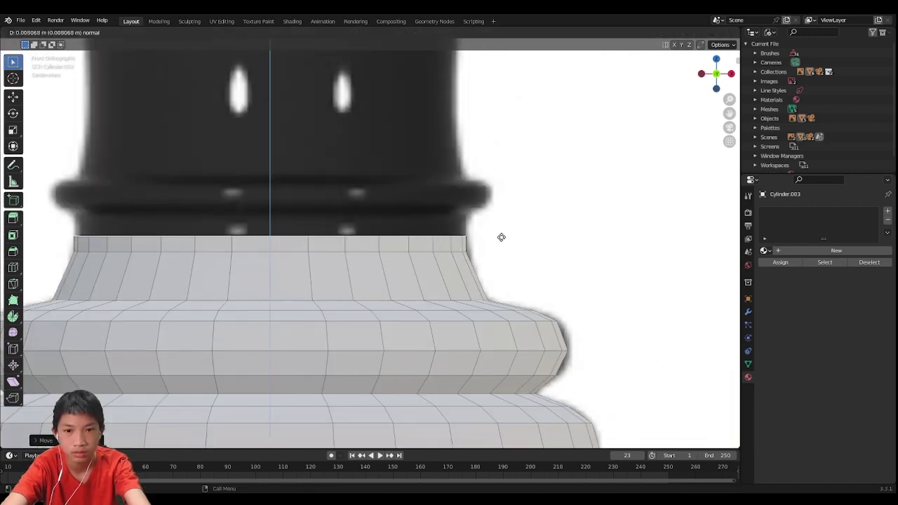
left_click(501, 216)
key("s")
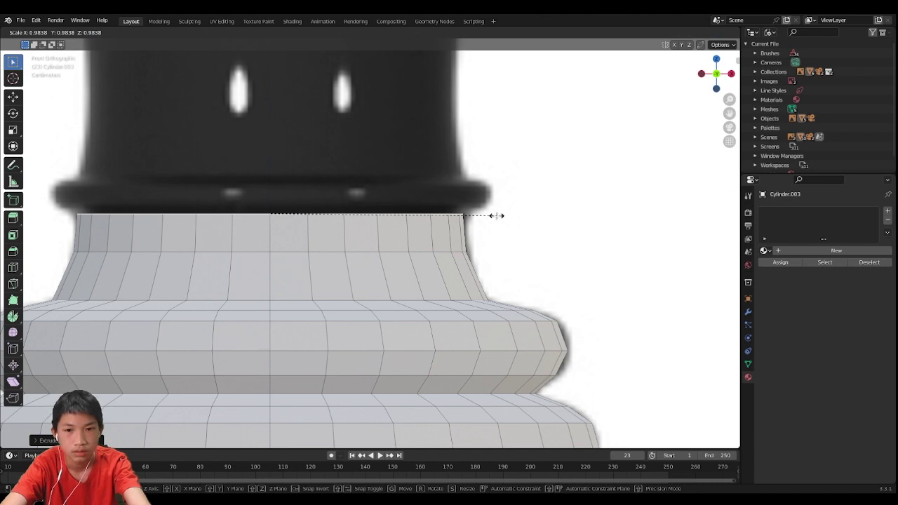
left_click(499, 216)
Extrude a short ring for the thin band's underside, widen it to the band's width, and adjust its height
scroll(508, 229, "down", 2)
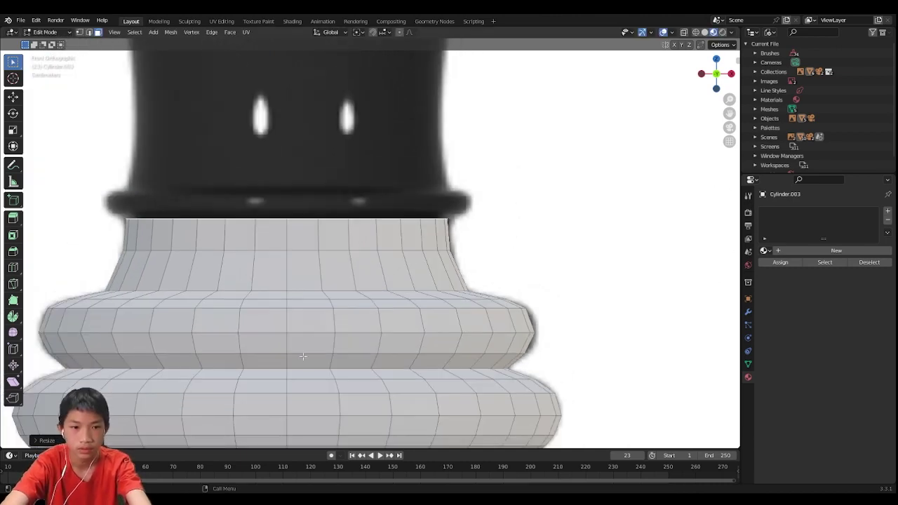
scroll(232, 320, "down", 3)
scroll(334, 288, "up", 4)
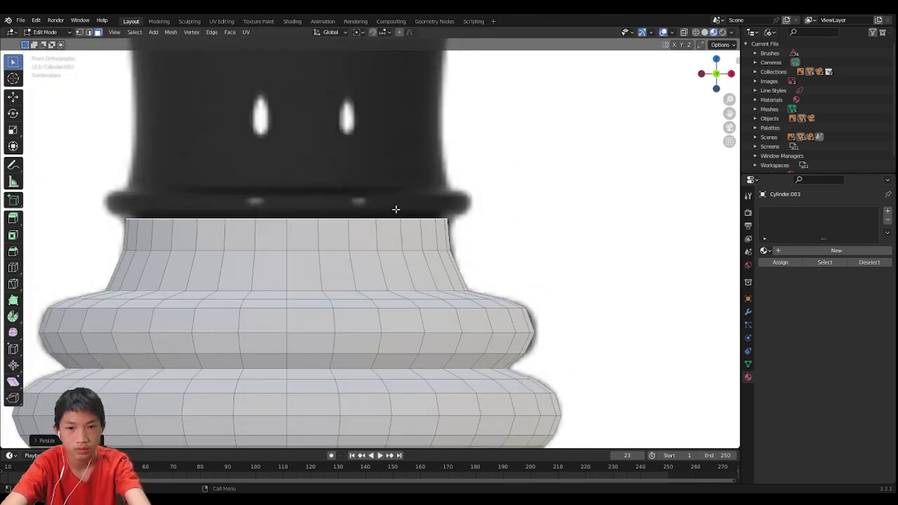
key("e")
left_click(515, 217)
key("s")
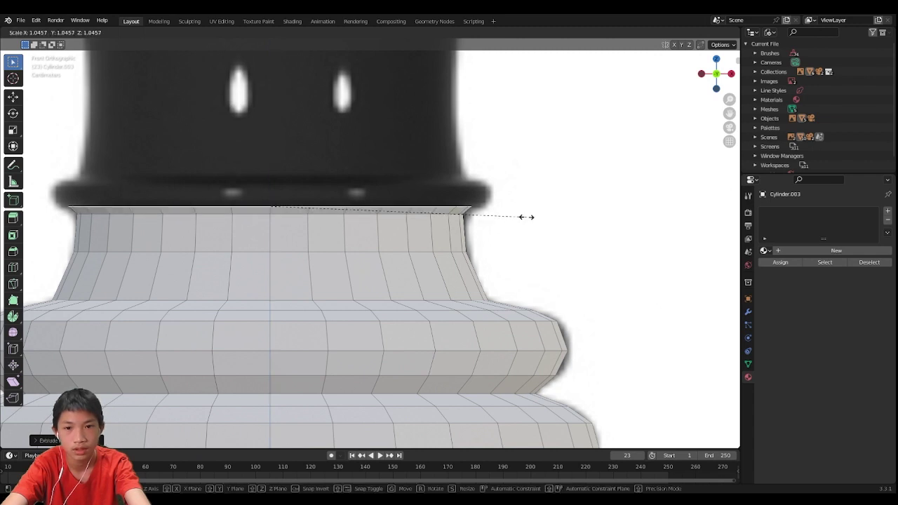
left_click(542, 221)
key("g")
key("z")
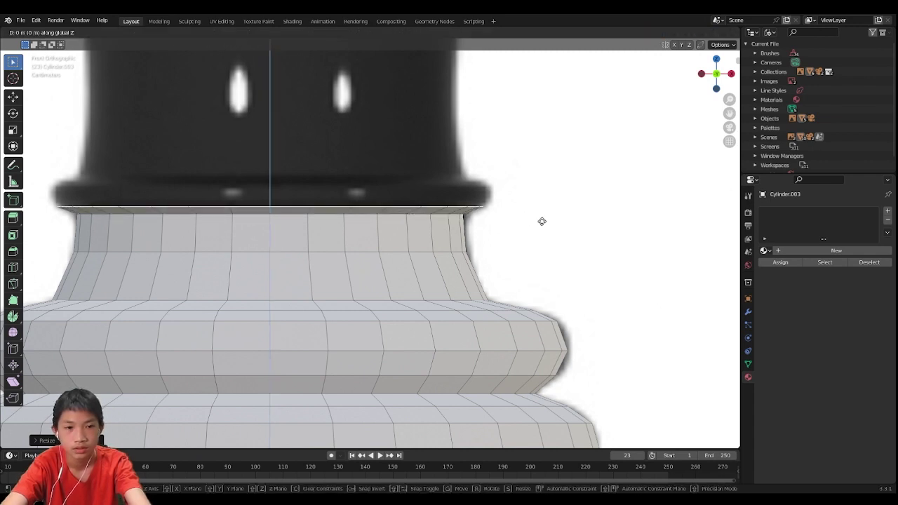
left_click(543, 218)
Extrude short rings for the thin band's rounded edge and narrow its top to the width of the head's base
key("e")
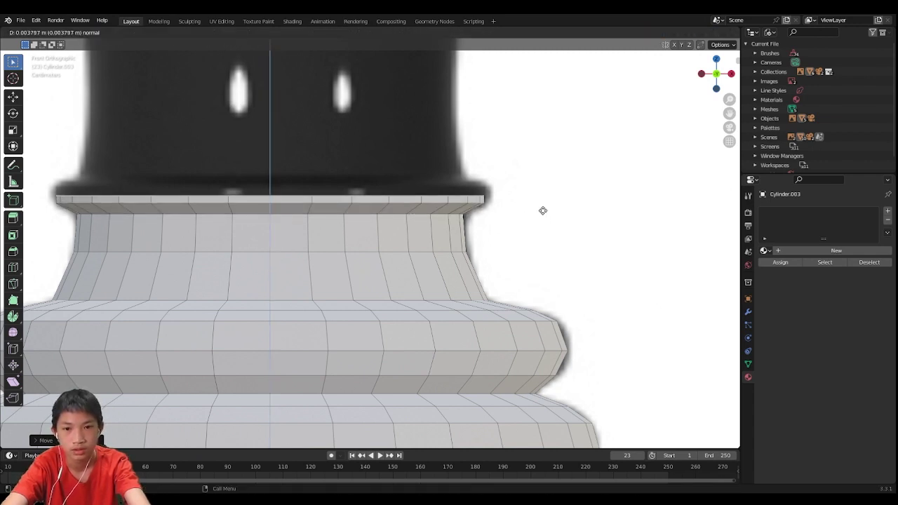
left_click(543, 210)
key("s")
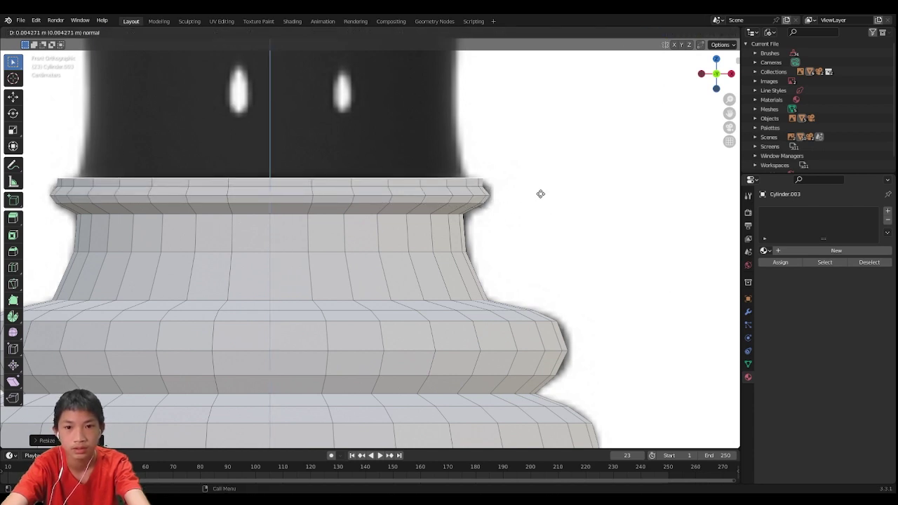
left_click(507, 194)
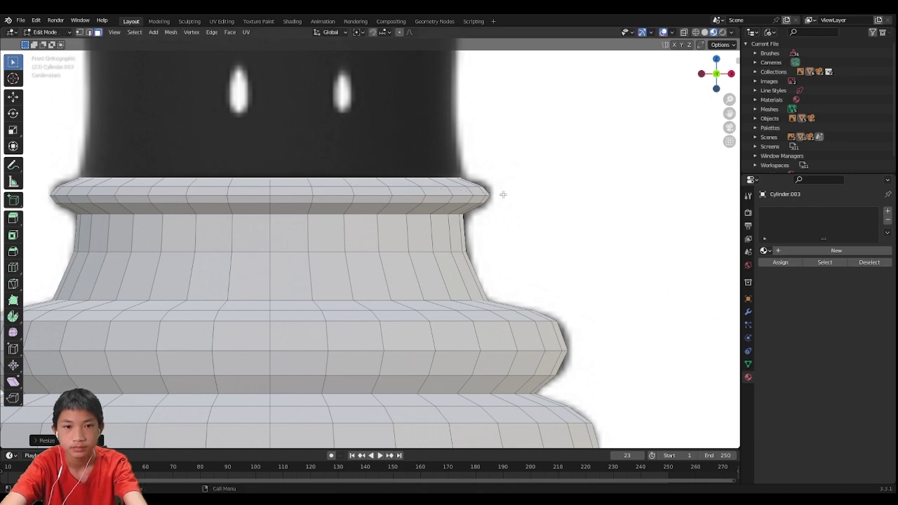
Extrude two rings up the lower part of the queen's head, widening the second to match the silhouette
scroll(431, 223, "down", 8)
scroll(439, 308, "up", 5)
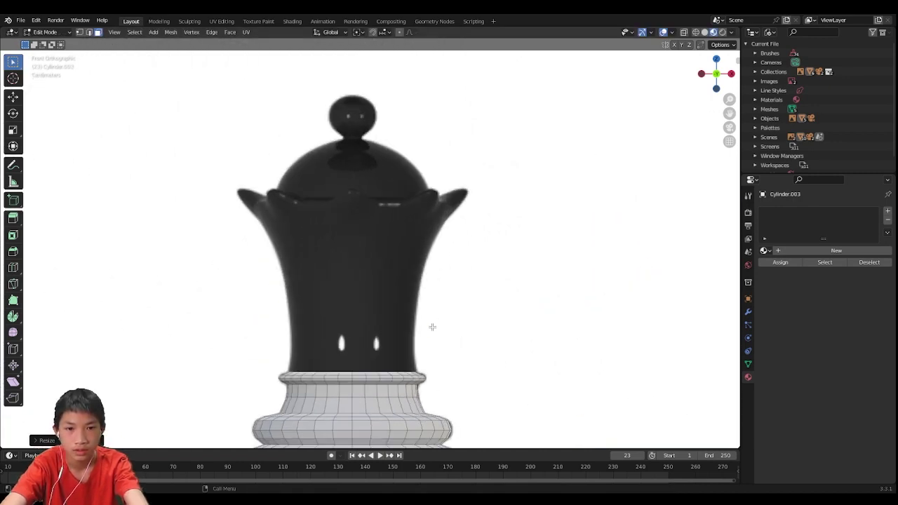
key("e")
left_click(464, 243)
key("s")
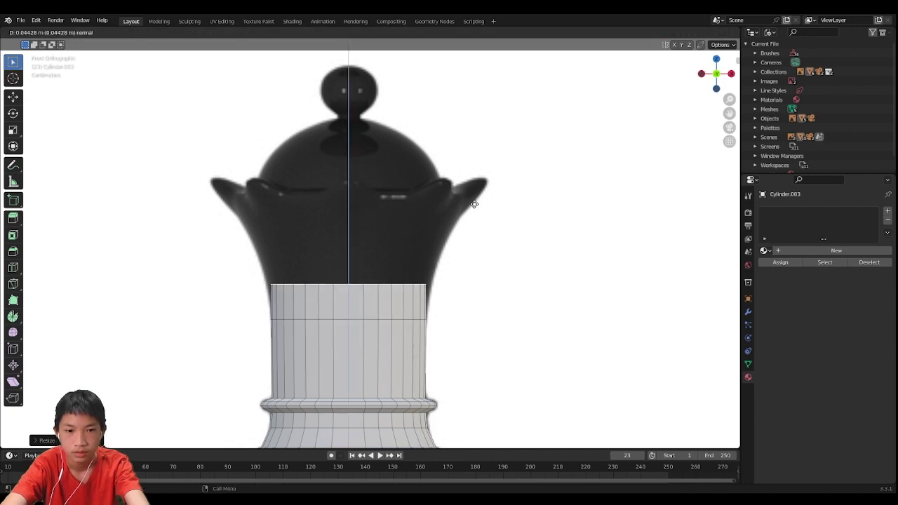
left_click(518, 205)
Extrude another ring up the head and scale it outward to form the flare below the crown's points
key("e")
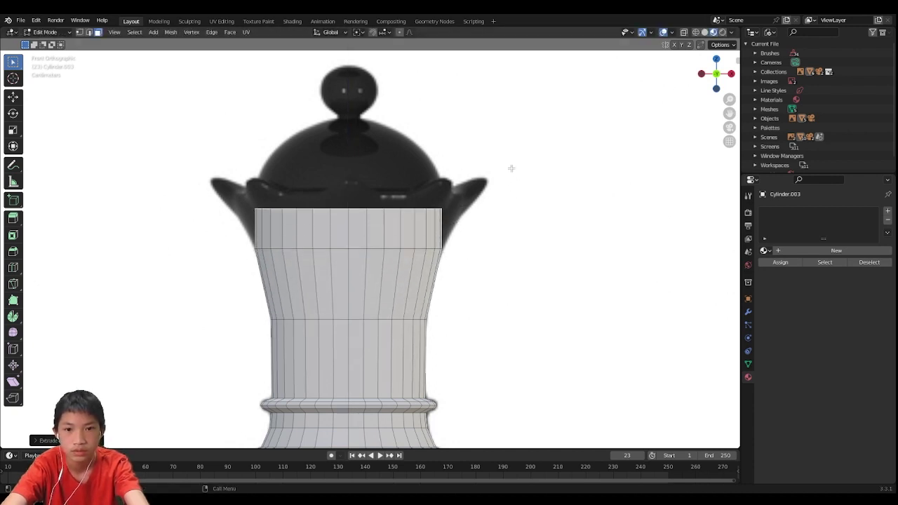
left_click(511, 166)
key("s")
left_click(556, 185)
Raise the flare's top face to the base of the crown's points and scale it to about 1.08
scroll(536, 182, "up", 3)
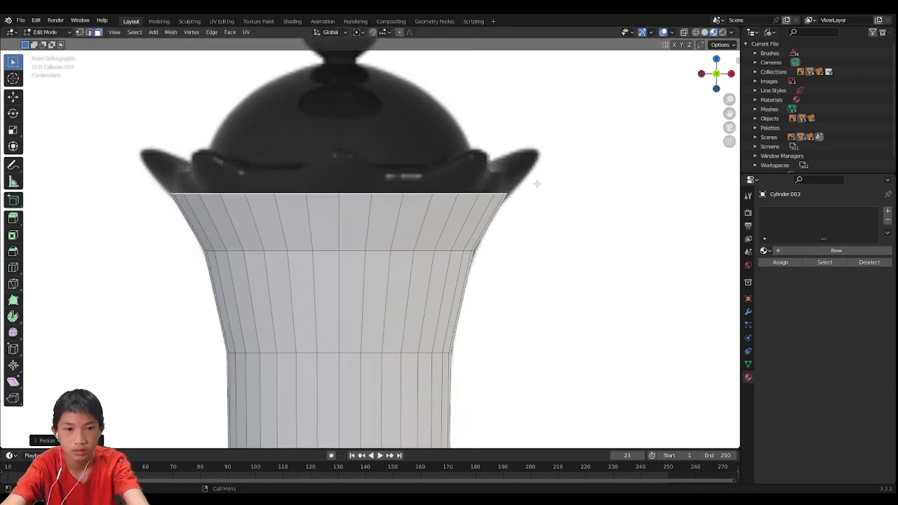
scroll(501, 235, "up", 3)
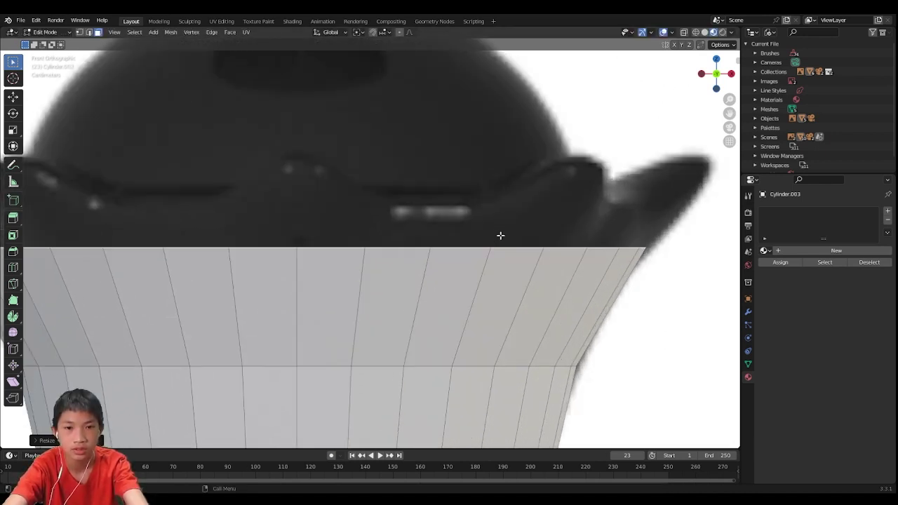
scroll(379, 222, "down", 3)
key("e")
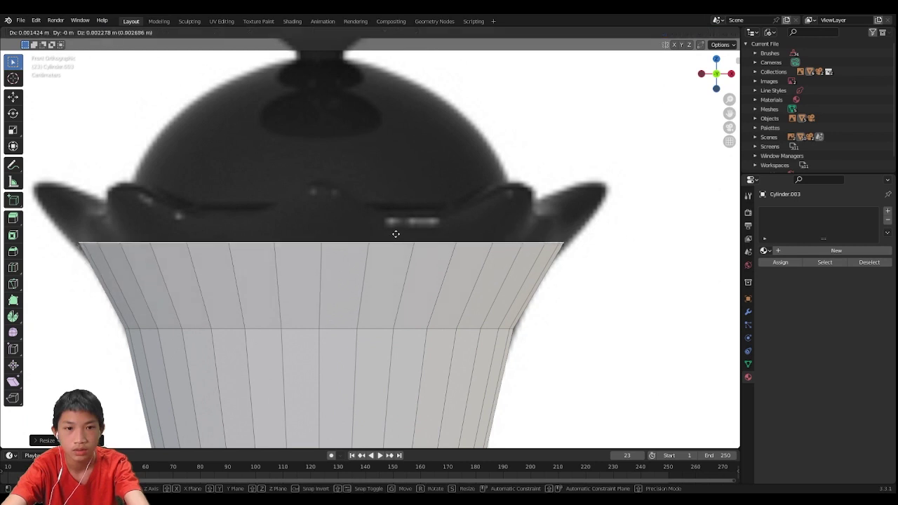
key("z")
left_click(402, 212)
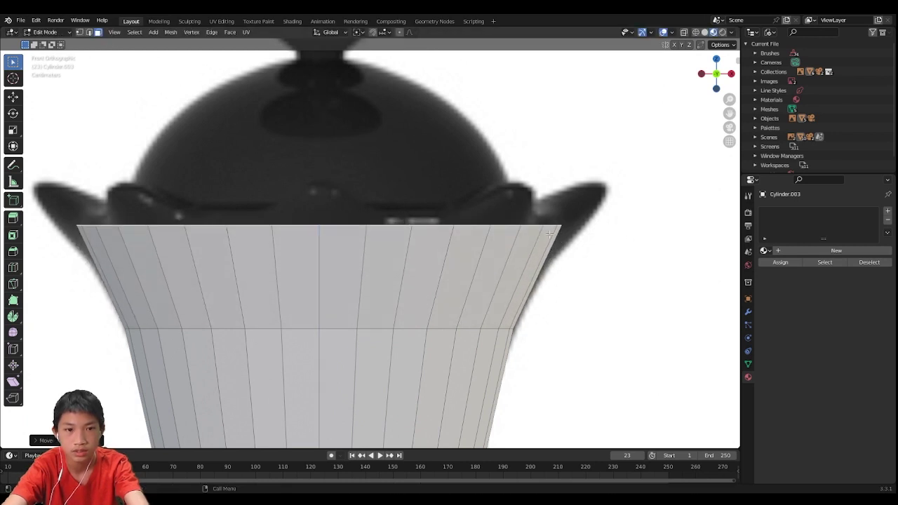
key("s")
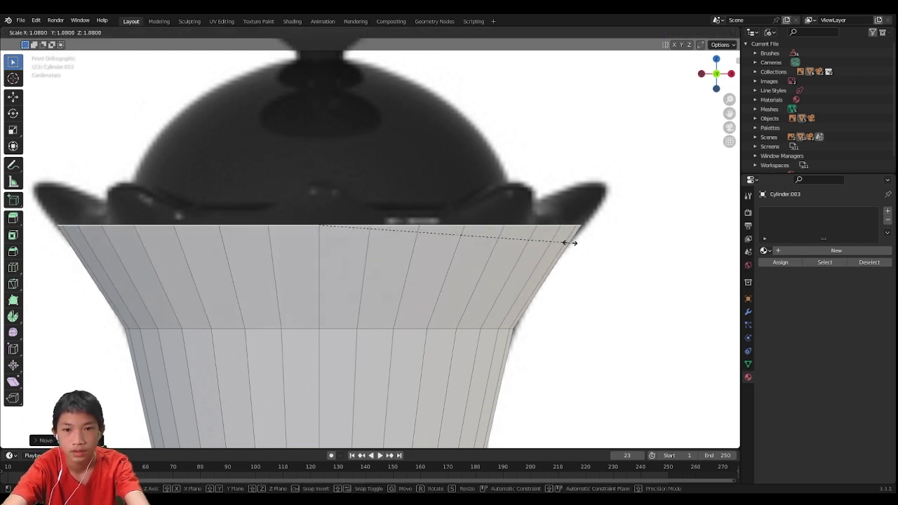
left_click(570, 243)
key("g")
key("z")
right_click(536, 230)
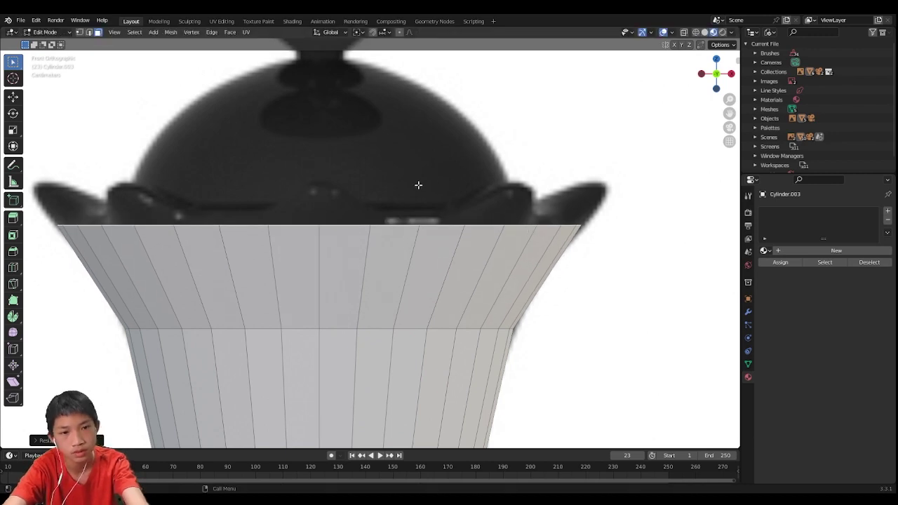
Inset the head's top face to leave a narrow rim of faces around it
middle_click_drag(419, 185, 440, 217)
key("i")
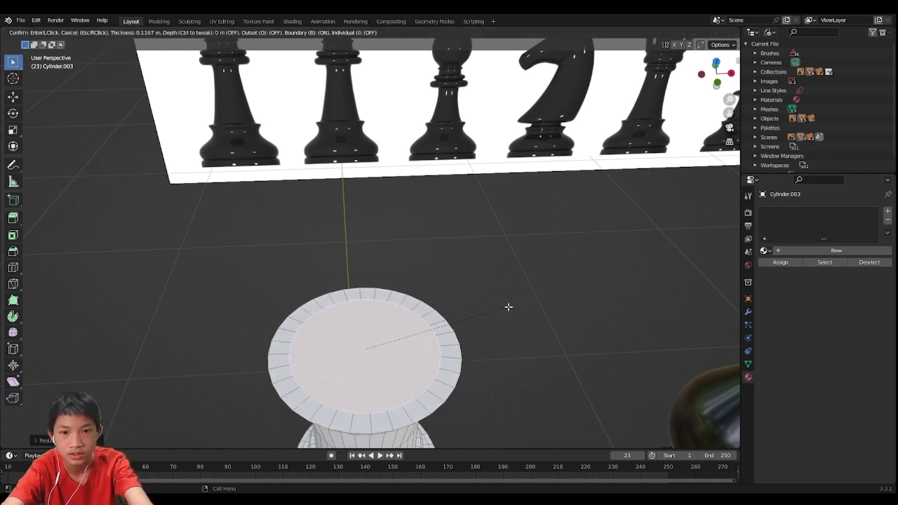
left_click(511, 312)
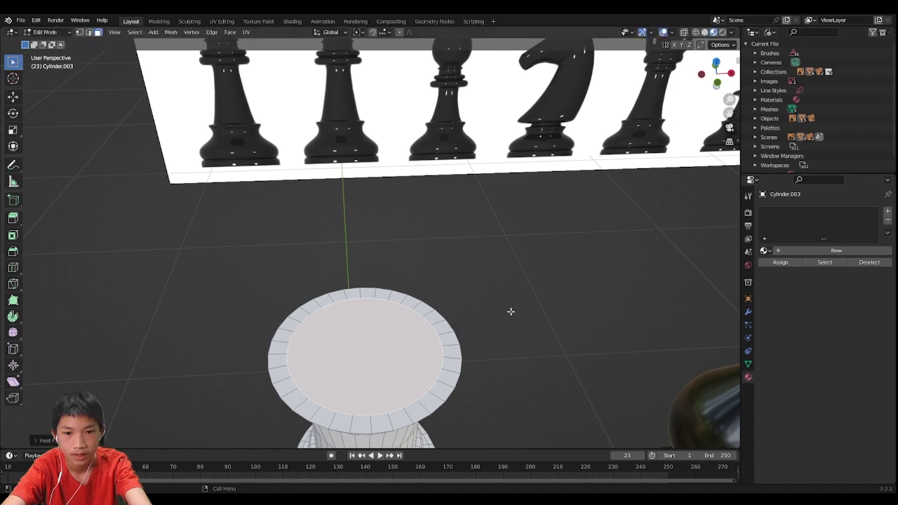
Examine the rim faces and compare them with the crown's points on the front reference image
middle_click_drag(510, 310, 484, 316)
scroll(484, 316, "up", 5)
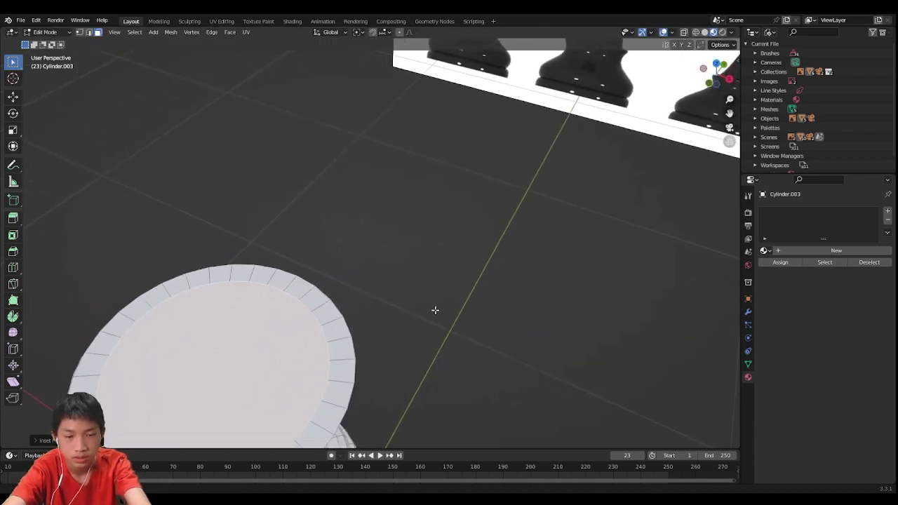
left_click(449, 361)
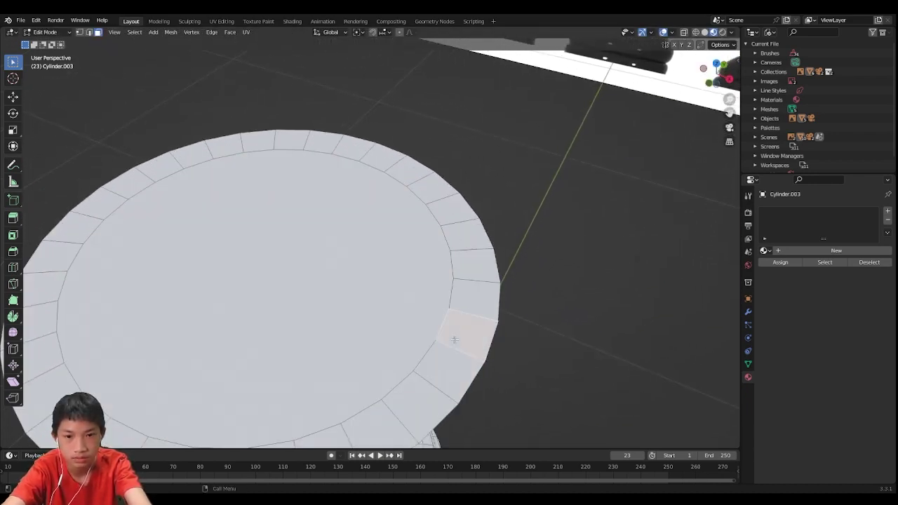
middle_click_drag(447, 364, 508, 340)
scroll(481, 309, "down", 1)
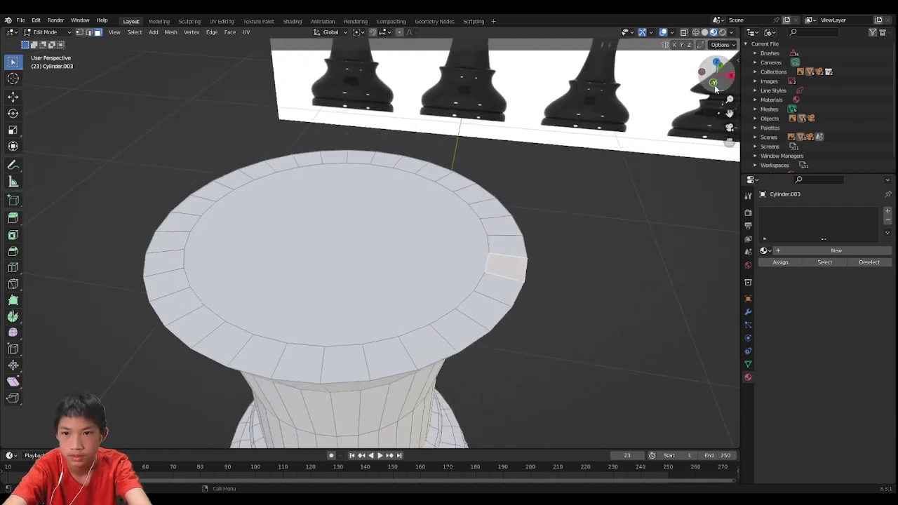
left_click(715, 87)
scroll(471, 235, "up", 6)
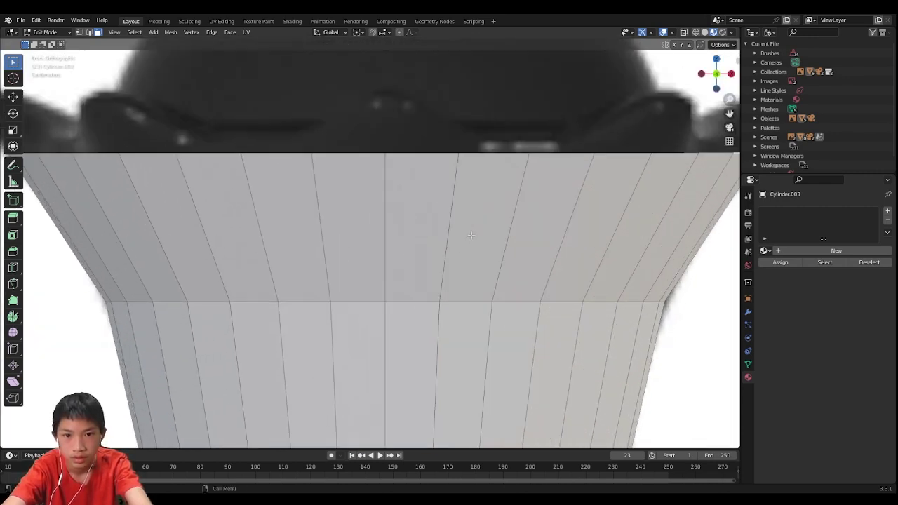
scroll(471, 235, "up", 1)
middle_click_drag(435, 194, 431, 317, "shift")
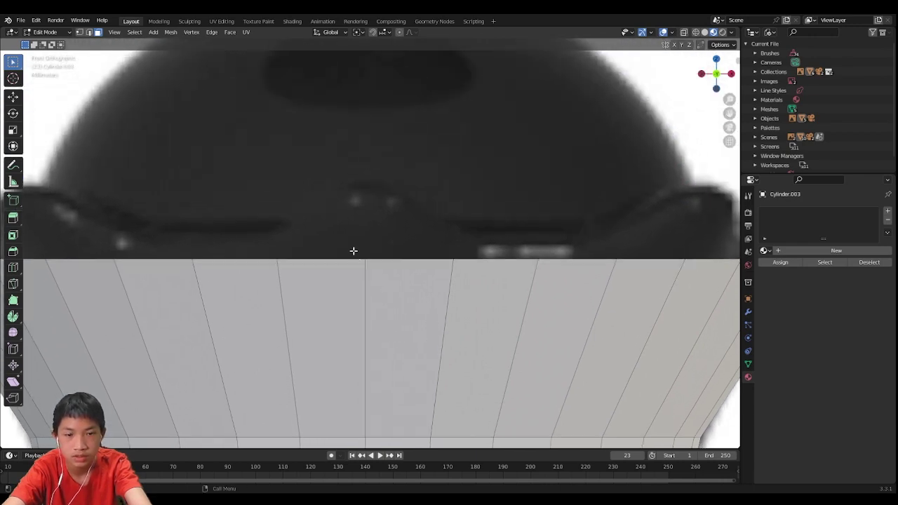
scroll(387, 247, "down", 5)
Select eight pairs of adjacent faces around the rim, leaving two unselected faces between neighbouring pairs
middle_click_drag(387, 246, 374, 336)
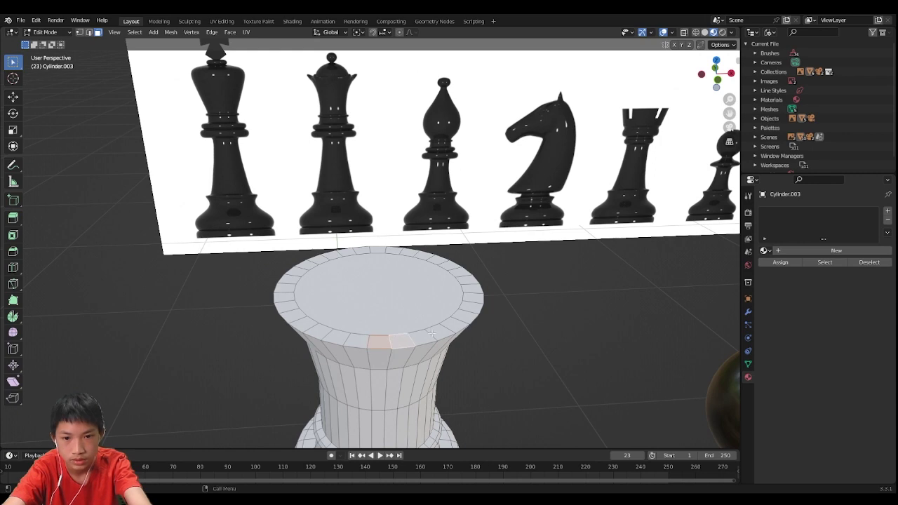
middle_click_drag(444, 330, 408, 354)
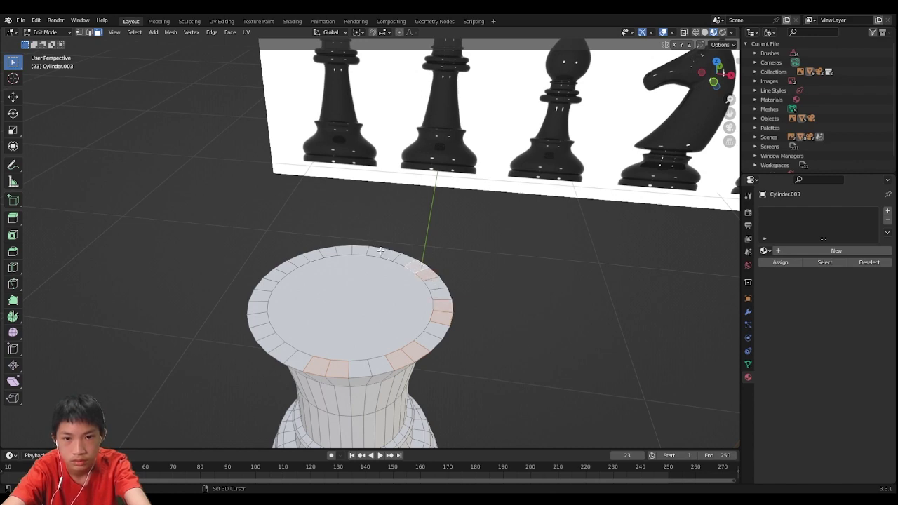
middle_click_drag(379, 251, 393, 268)
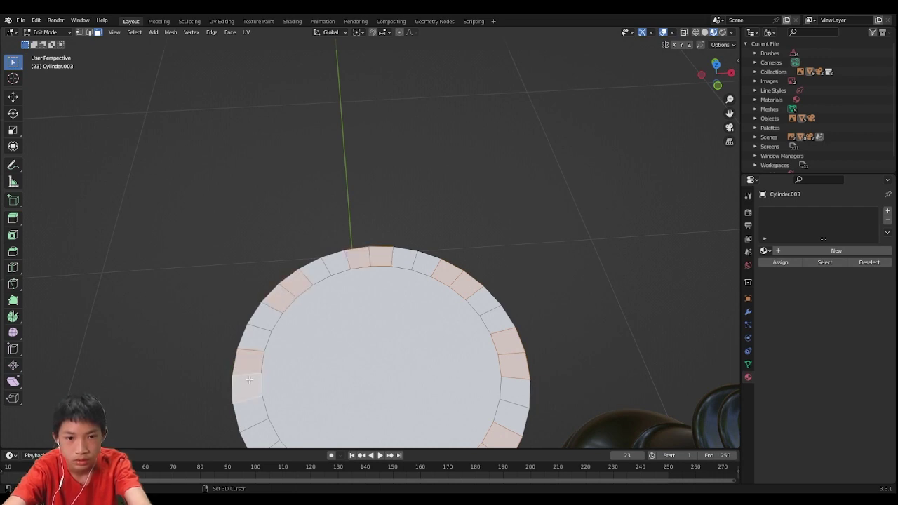
middle_click_drag(250, 379, 265, 290, "shift")
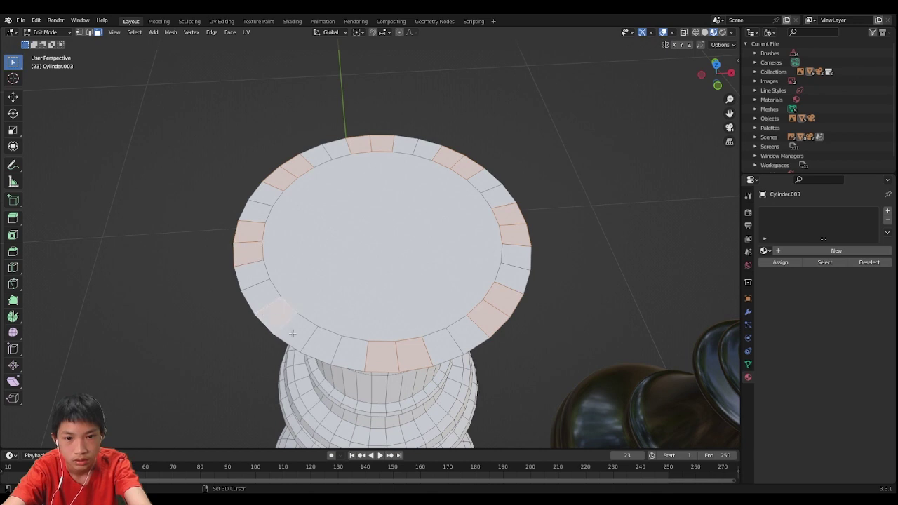
Extrude the eight selected rim face pairs upward and scale them to about 1.09 so they lean outward along the reference crown
left_click(719, 91)
scroll(590, 143, "up", 3)
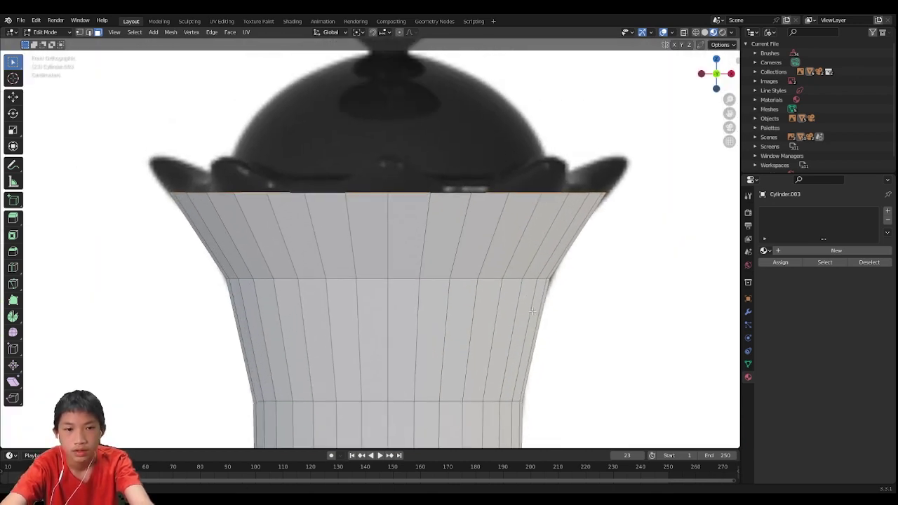
key("e")
left_click(582, 199)
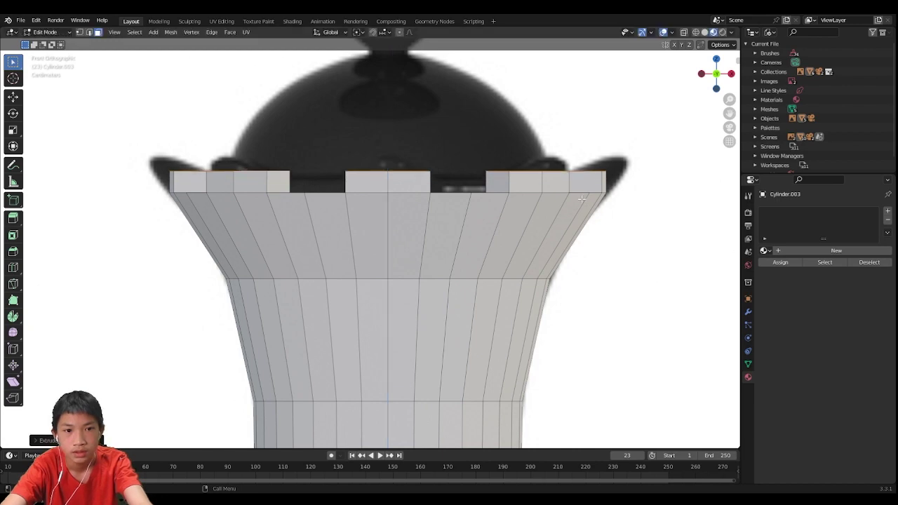
key("s")
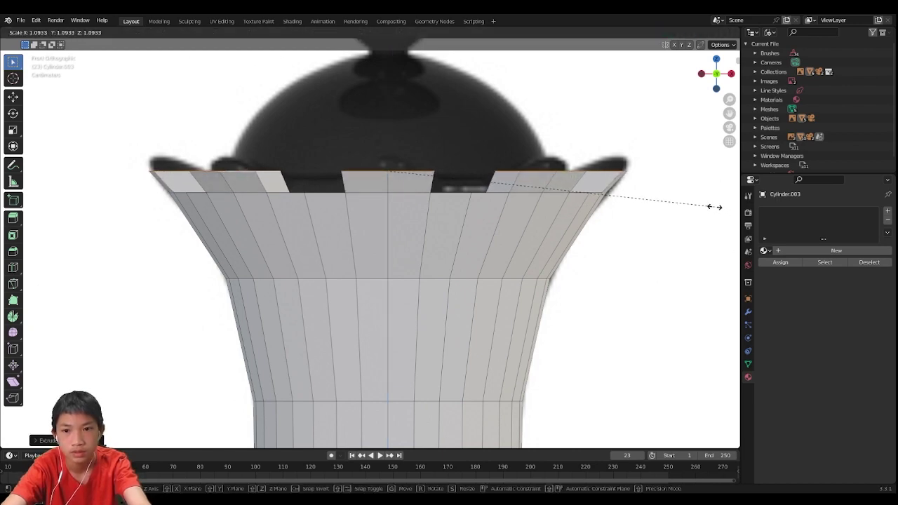
left_click(714, 207)
scroll(637, 216, "down", 1)
middle_click_drag(638, 216, 625, 202)
scroll(644, 257, "down", 3)
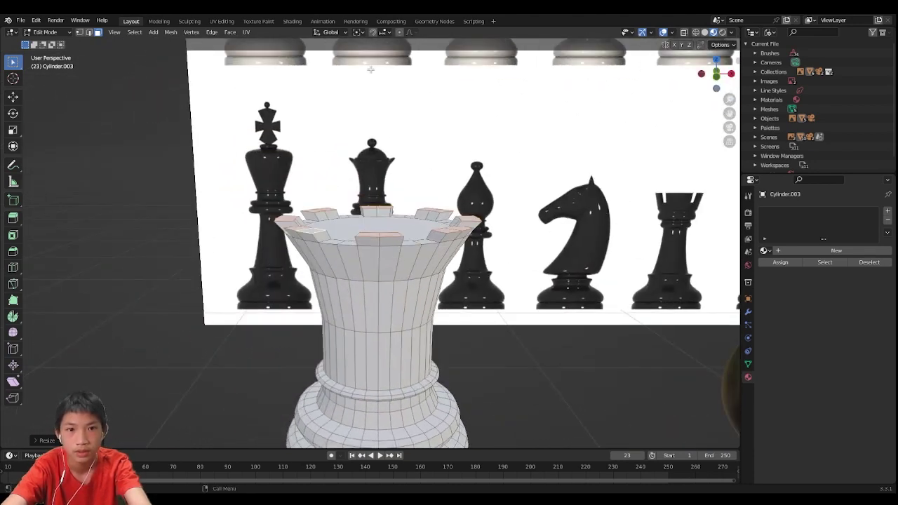
Set the pivot point to Individual Origins and scale the eight raised tops down to taper each crown point
left_click(717, 80)
scroll(438, 212, "up", 2)
scroll(520, 225, "up", 2)
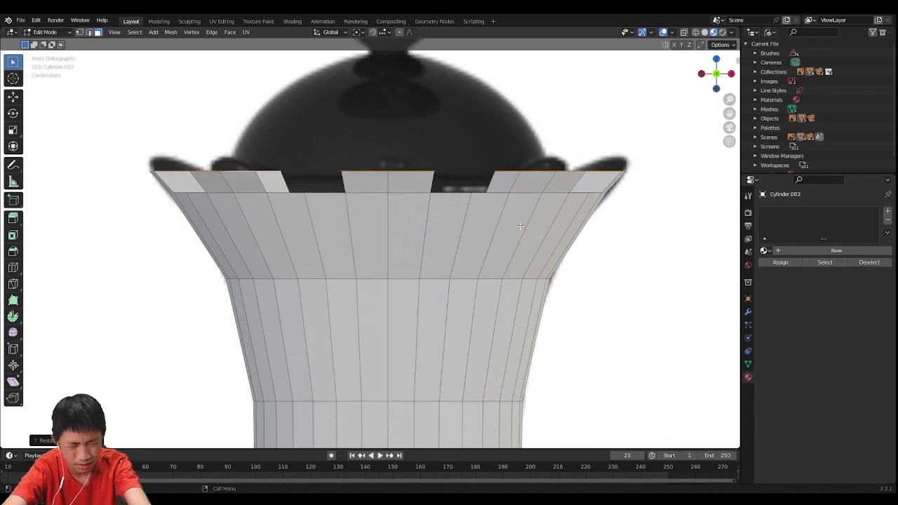
scroll(581, 189, "up", 2)
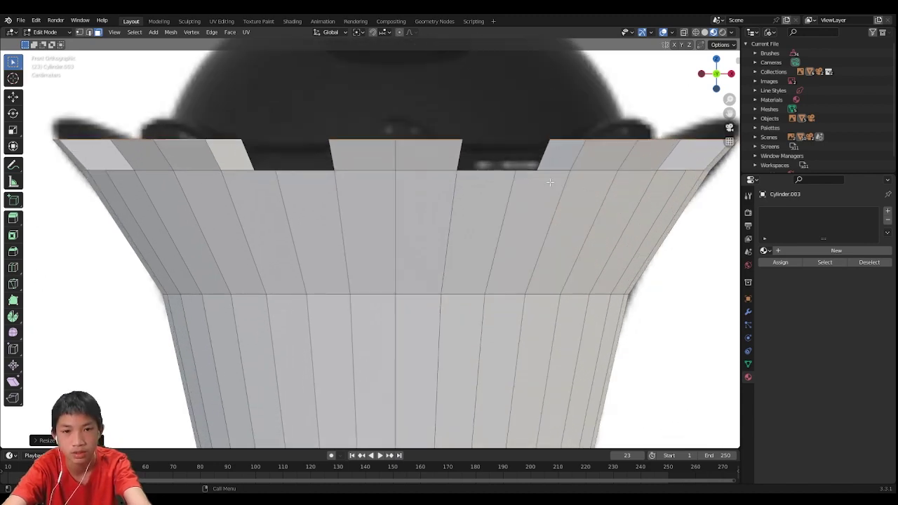
middle_click_drag(550, 182, 452, 160)
scroll(506, 169, "down", 4)
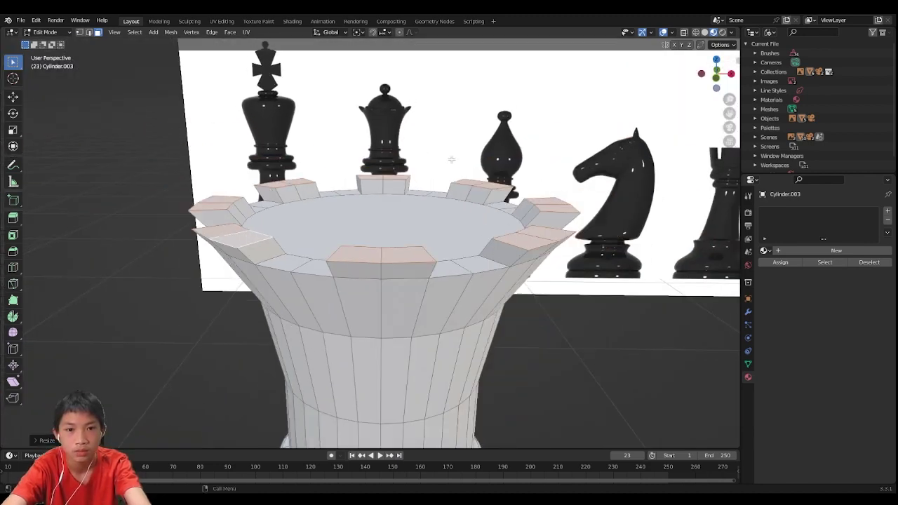
left_click(358, 34)
left_click(371, 63)
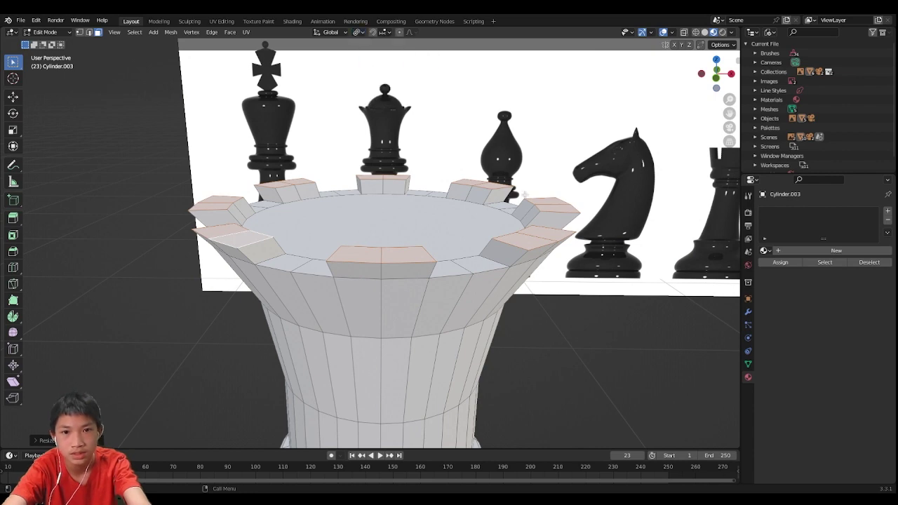
key("s")
left_click(485, 202)
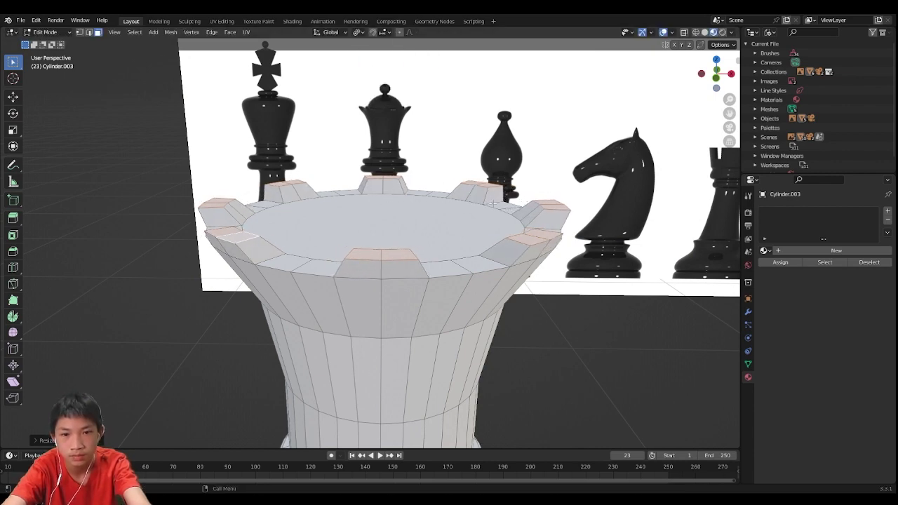
Narrow the eight tapered tops further with two small scale-downs, checking against the front reference image
left_click(716, 78)
scroll(585, 163, "up", 4)
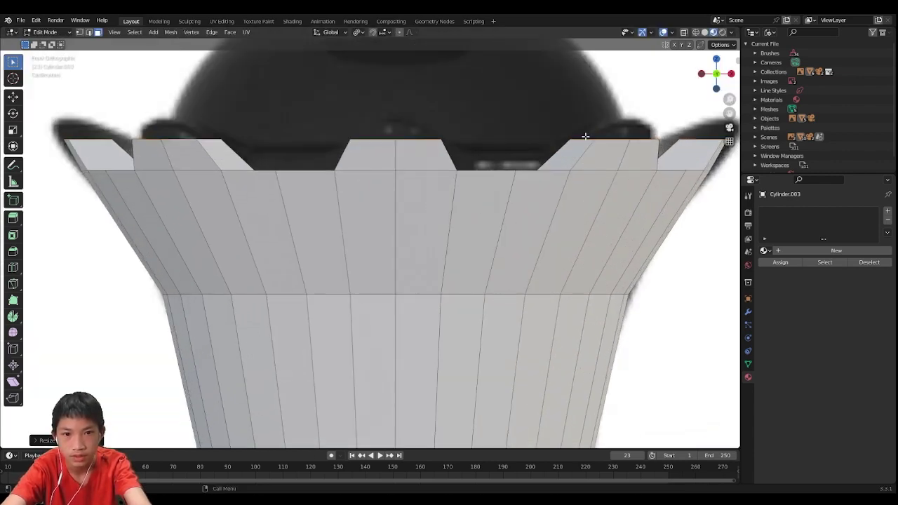
key("s")
left_click(547, 116)
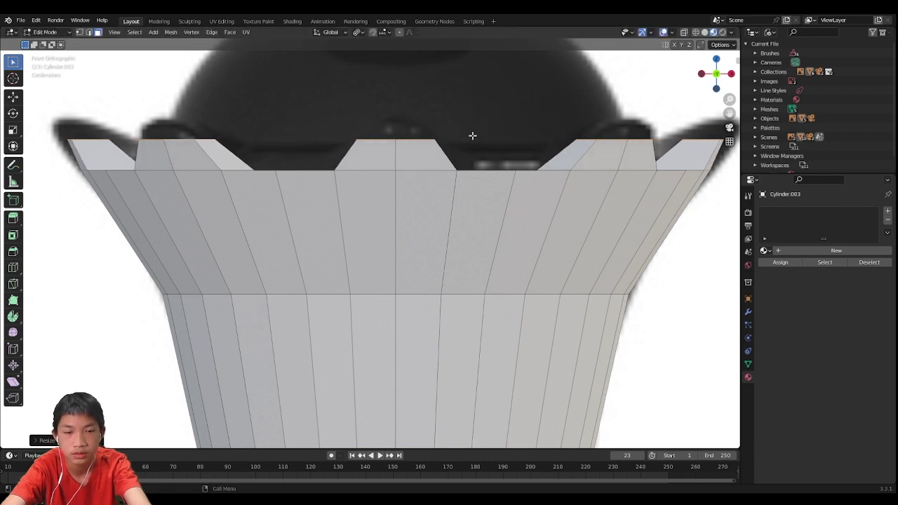
key("s")
left_click(383, 91)
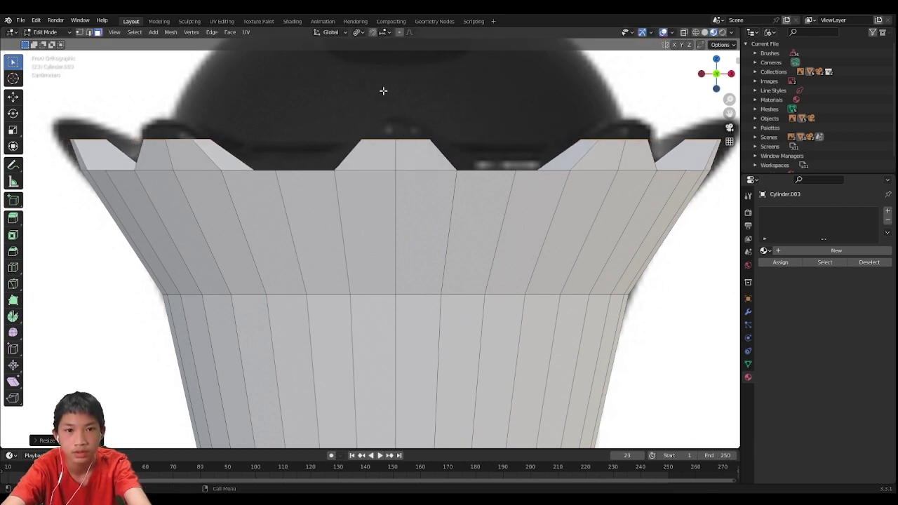
Extrude the eight narrowed tops up by about 0.011 m and scale each one down to a small tip
key("e")
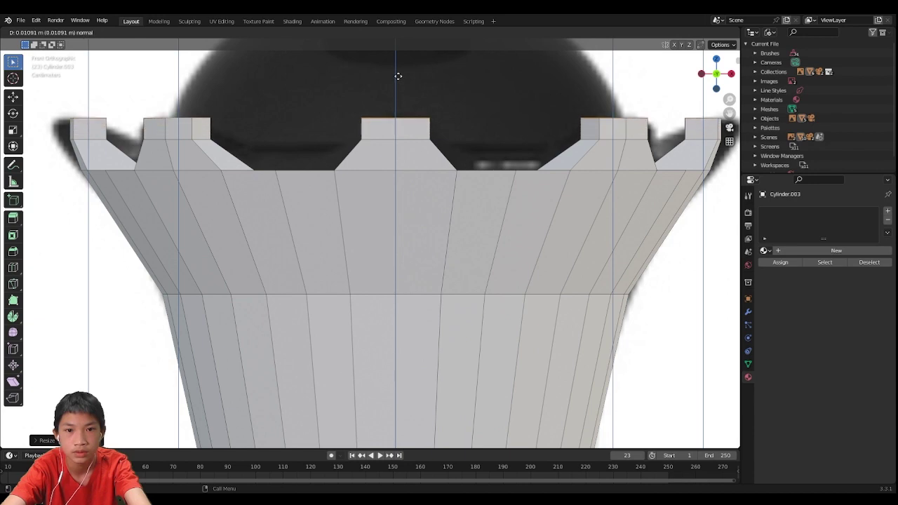
left_click(399, 78)
key("s")
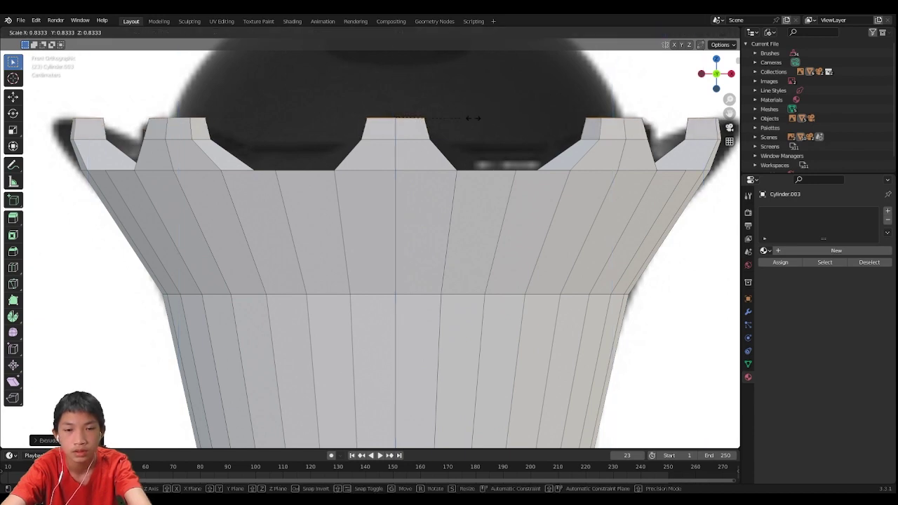
left_click(429, 118)
middle_click_drag(429, 118, 428, 185)
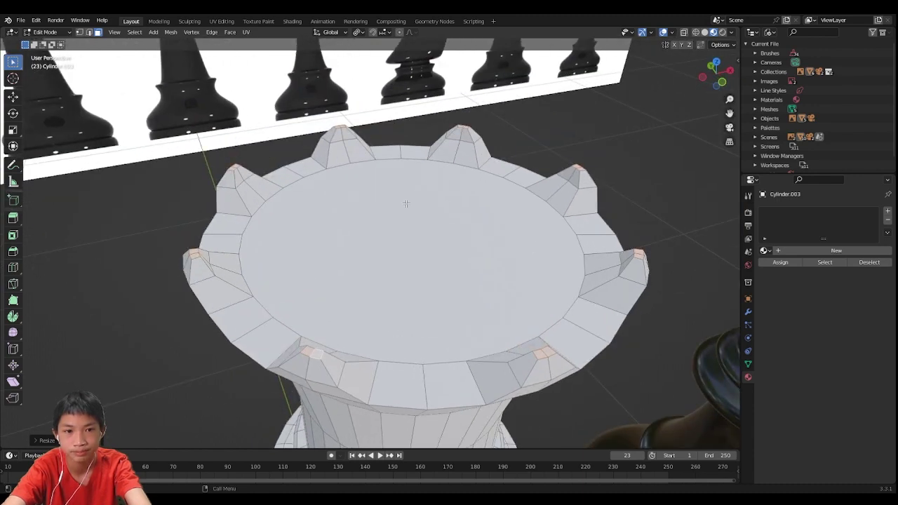
scroll(374, 217, "down", 2)
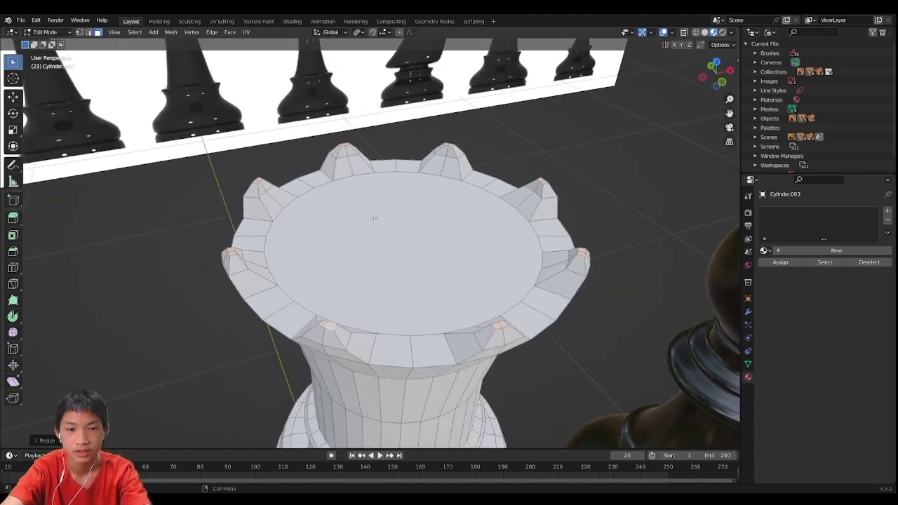
Switch the pivot point back to a shared center, scale the eight tips outward to about 1.08 and check the crown in Object Mode
left_click(362, 35)
left_click(368, 40)
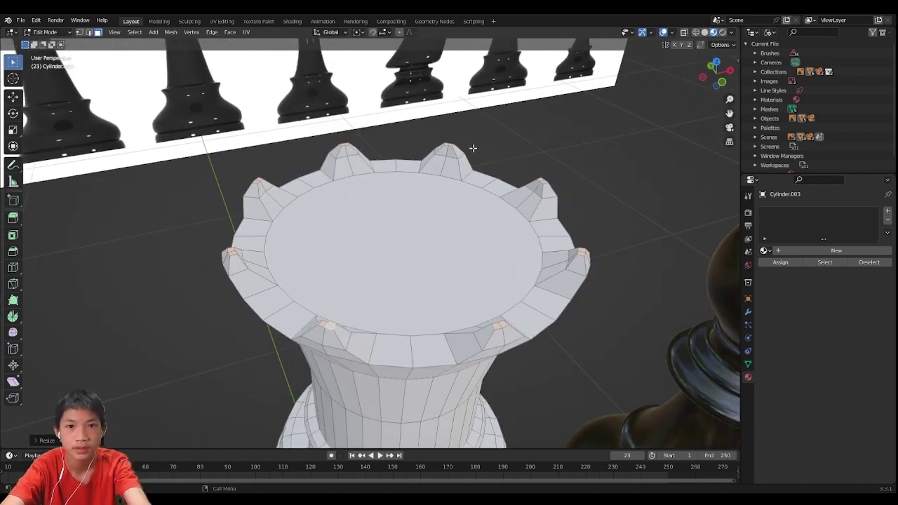
key("s")
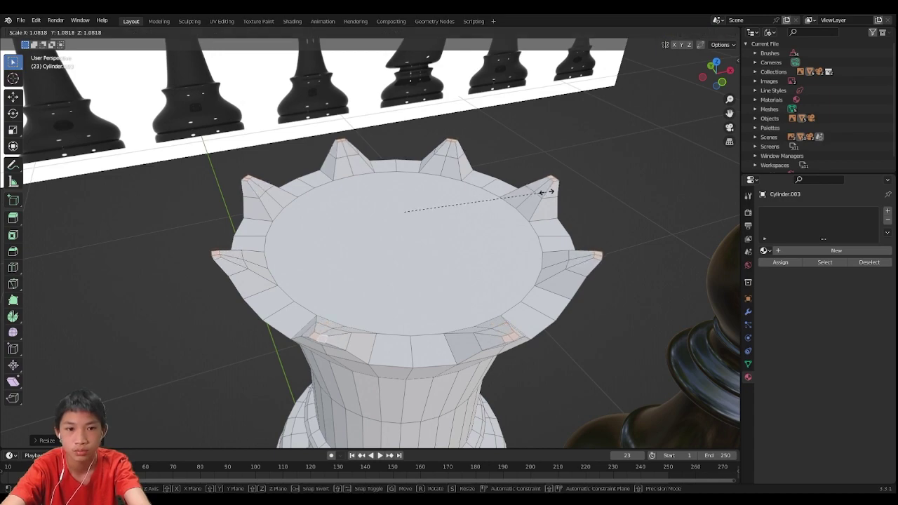
left_click(543, 192)
scroll(545, 151, "down", 2)
mouse_move(544, 192)
middle_mouse_down()
mouse_move(545, 151)
mouse_move(533, 204)
middle_mouse_up()
key("Tab")
scroll(546, 151, "down", 2)
scroll(532, 204, "up", 2)
key("Tab")
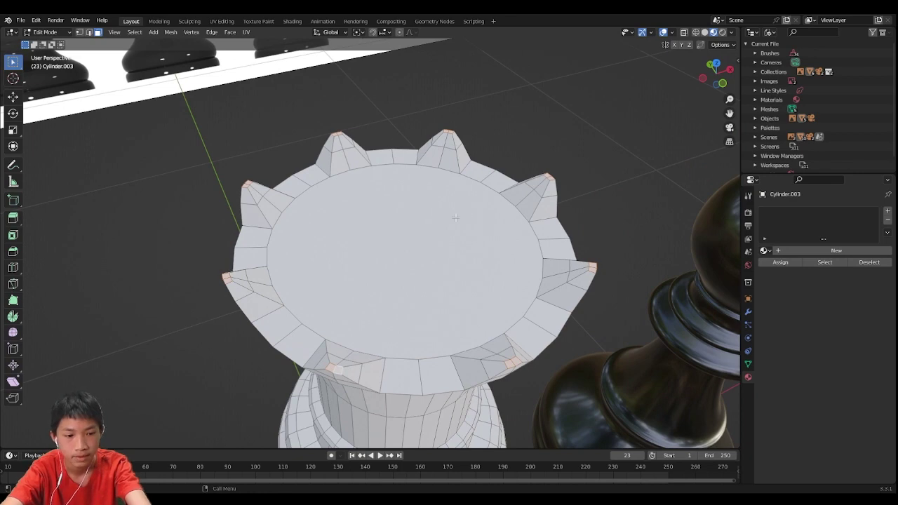
Select the head's large inner top face and extrude it about 0.012 m down below the rim
key("e")
right_click(420, 234)
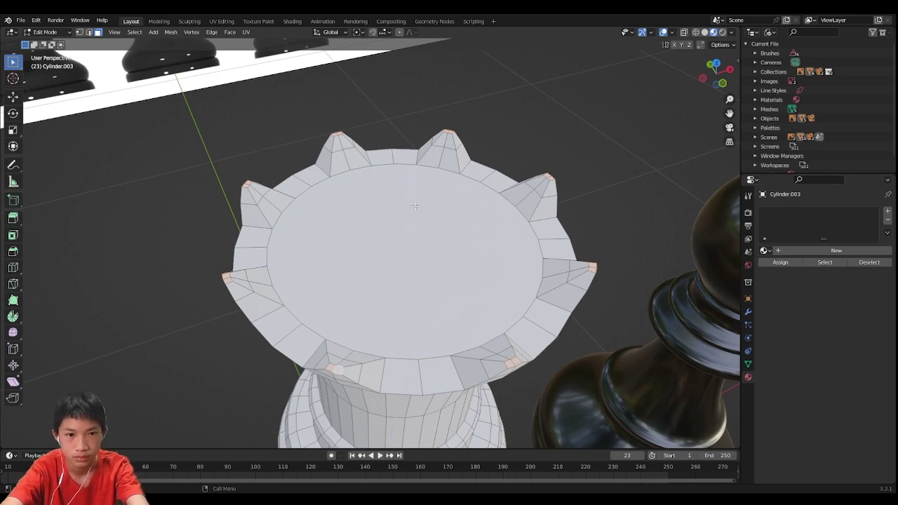
left_click(389, 206)
scroll(388, 205, "down", 4)
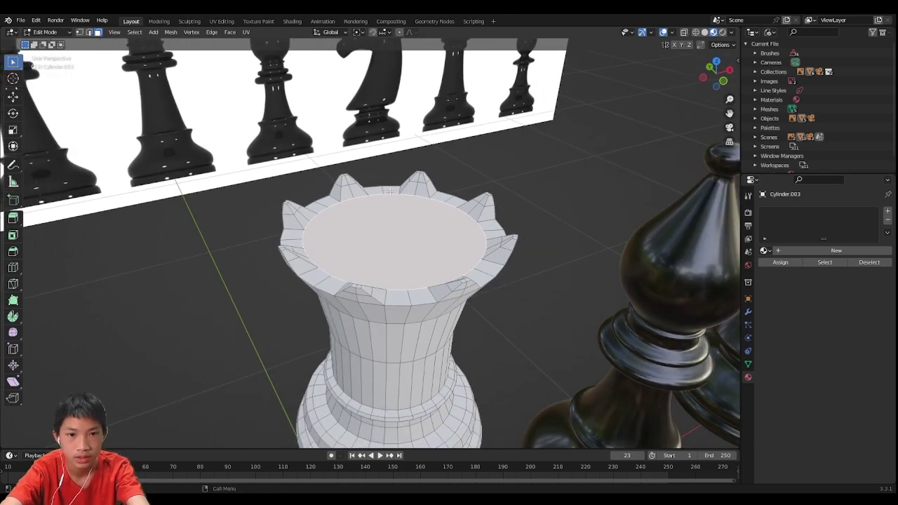
key("e")
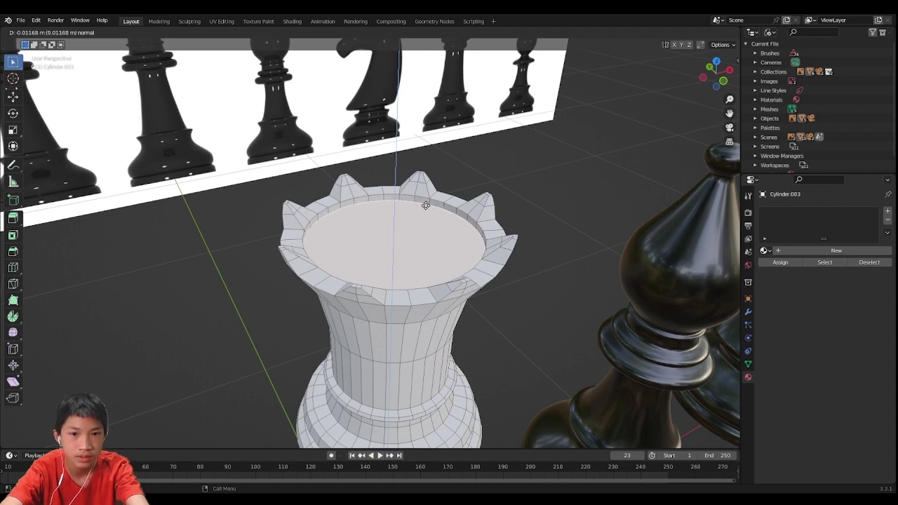
left_click(426, 205)
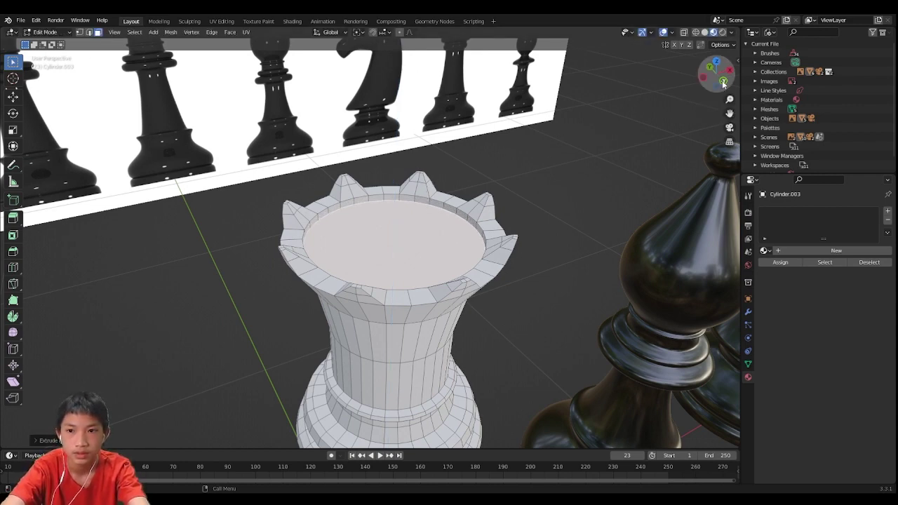
Extrude the recessed inner face up above the crown points and scale it down toward the dome's outline in front view
middle_click_drag(347, 214, 335, 135)
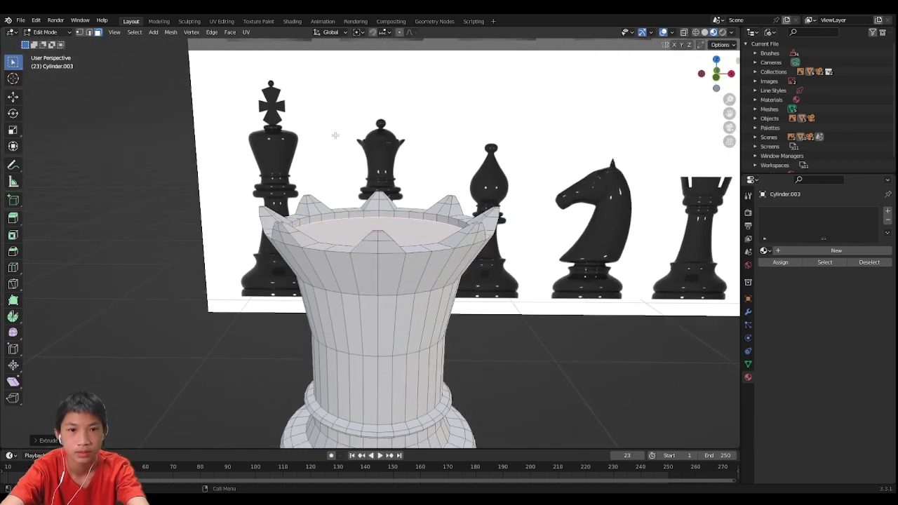
left_click(719, 77)
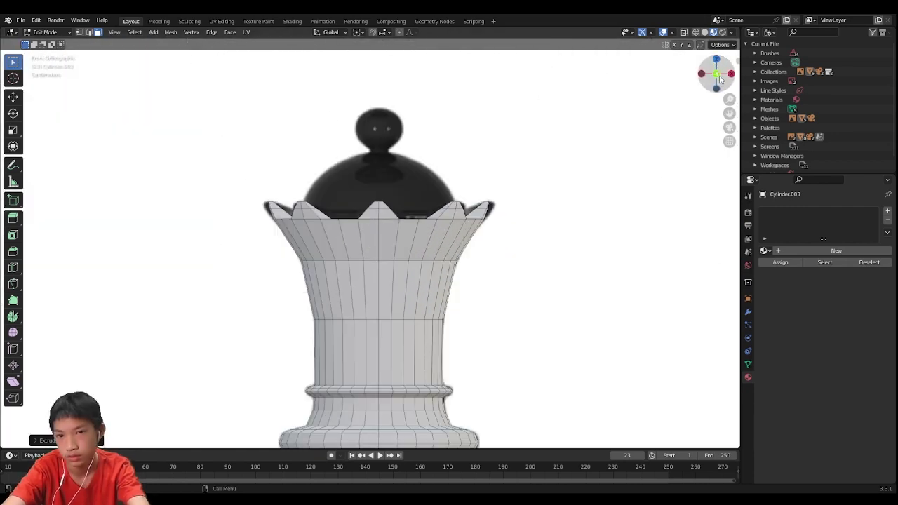
scroll(560, 172, "up", 3)
middle_click_drag(578, 147, 563, 274, "shift")
scroll(562, 273, "down", 2)
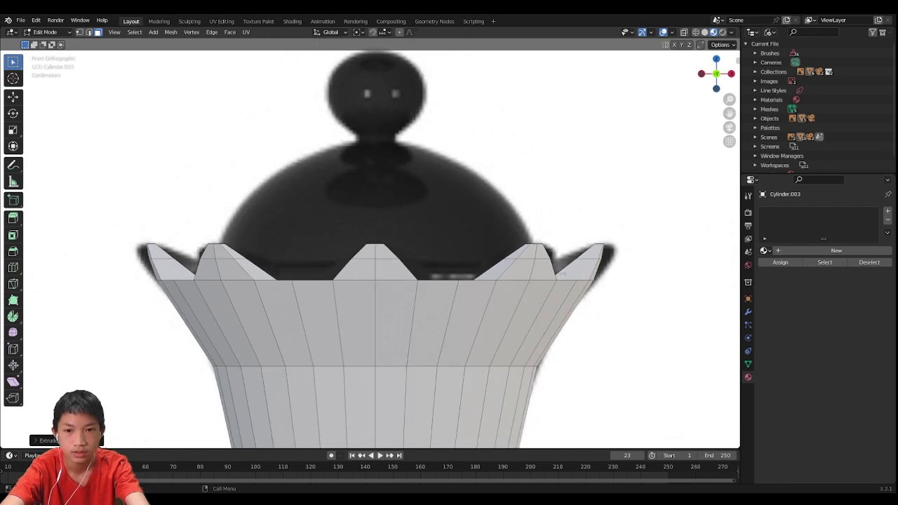
middle_click_drag(567, 242, 510, 254)
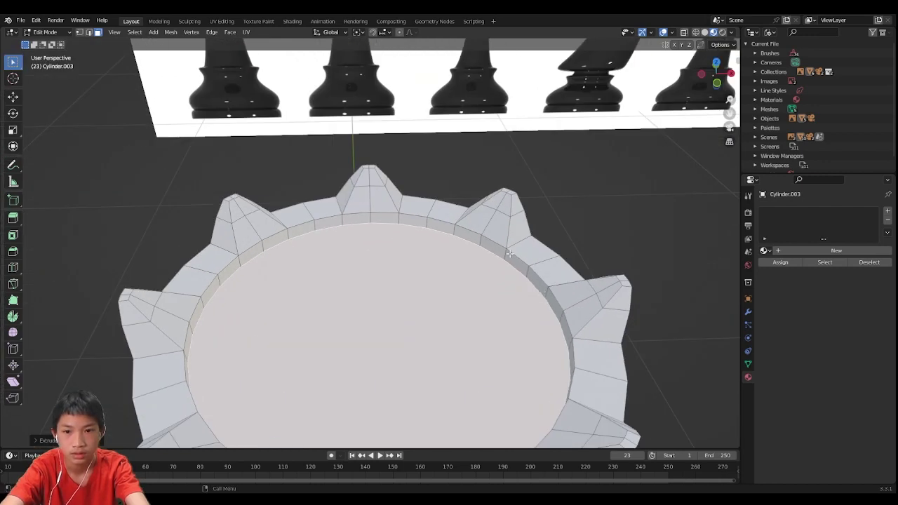
left_click(717, 86)
key("e")
left_click(591, 69)
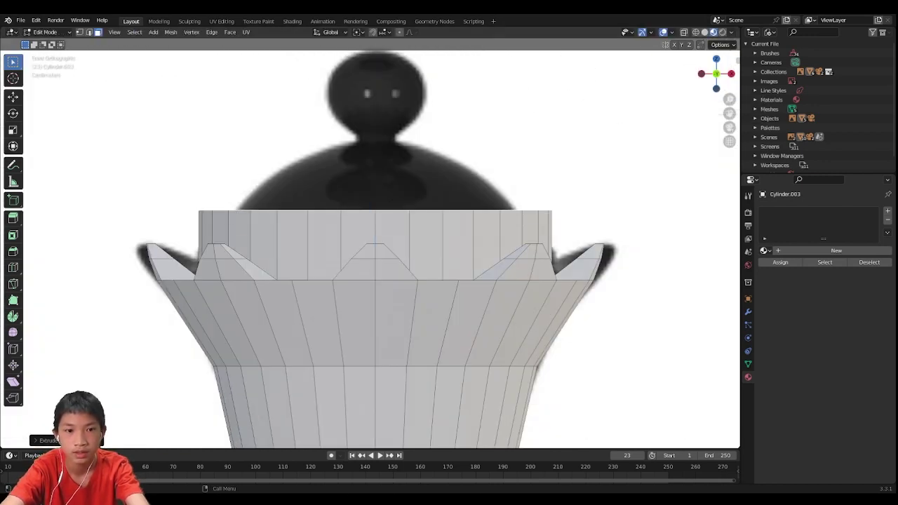
key("s")
left_click(545, 95)
Lower the dome's first ring by about 0.008 m along Z and widen it slightly to meet the reference outline
key("g")
key("z")
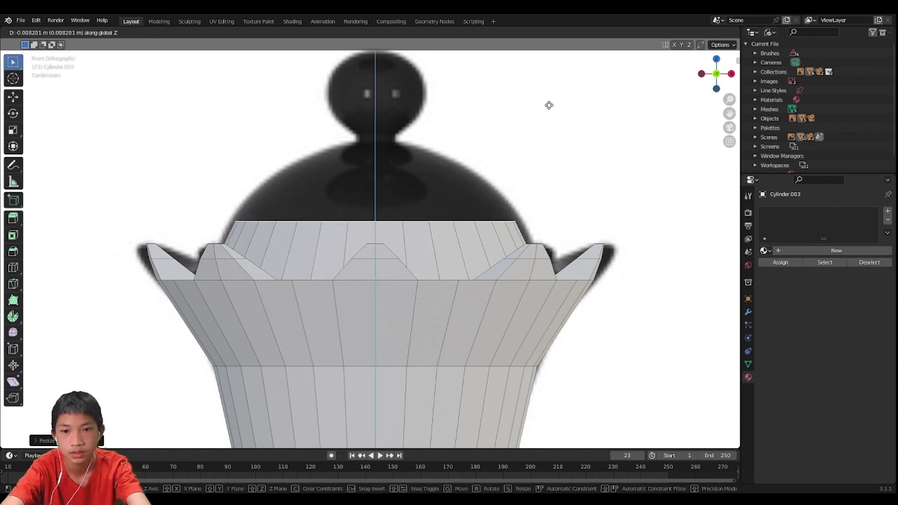
left_click(550, 105)
key("s")
left_click(565, 111)
Extrude the dome's second ring upward and scale it down to follow the reference curve
key("e")
left_click(563, 101)
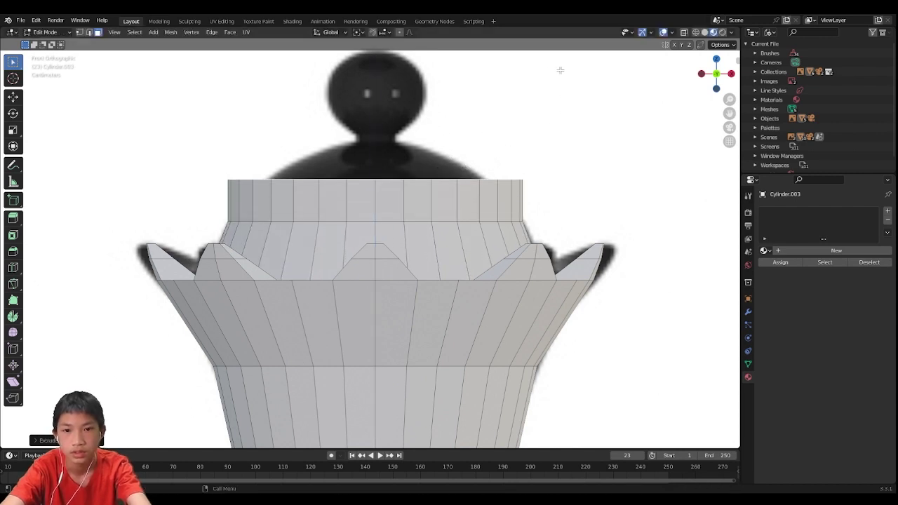
key("s")
left_click(490, 73)
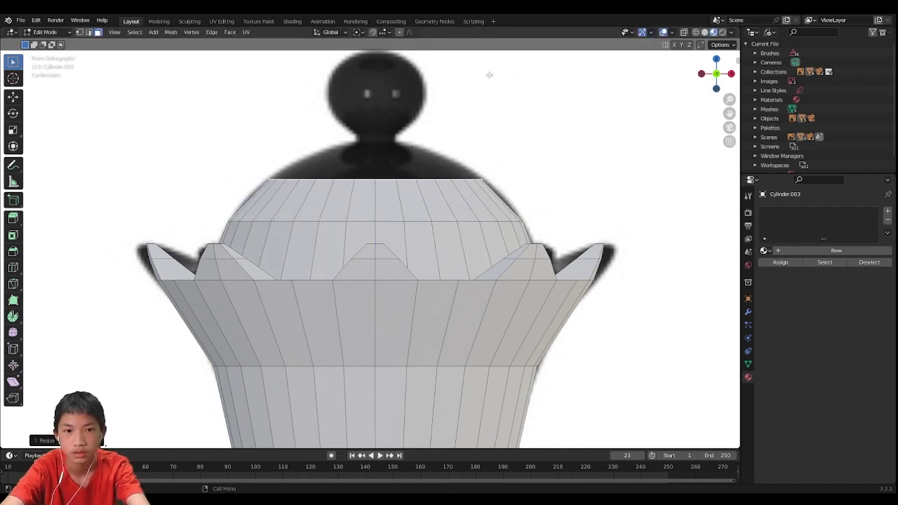
Extrude the dome's third ring, lower it along Z to just below the dome's peak, and scale it to about 0.58
key("e")
left_click(484, 441)
key("s")
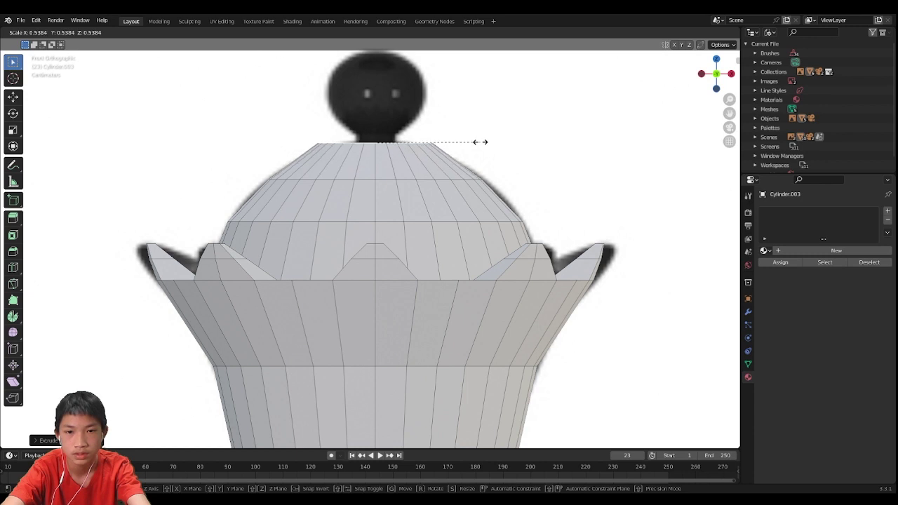
left_click(485, 143)
key("e")
right_click(484, 161)
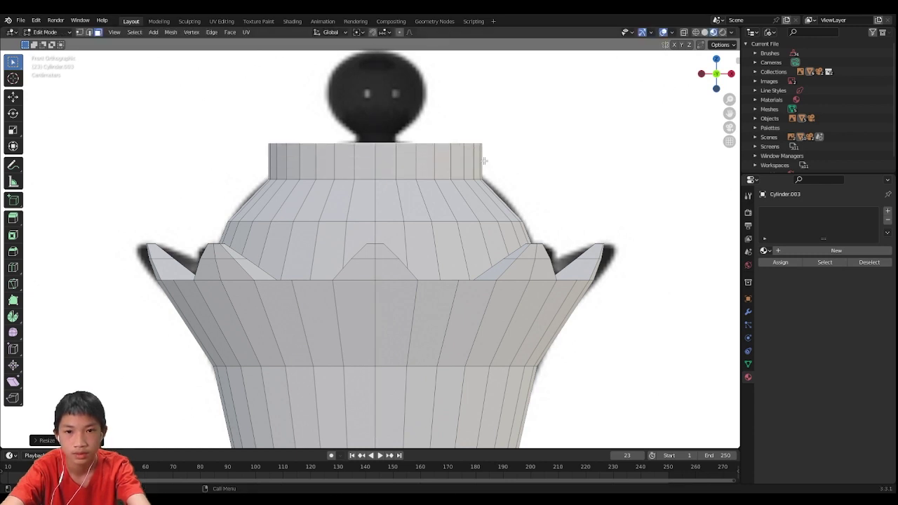
key("g")
key("z")
right_click(484, 171)
Extrude the dome's top face up to the base of the finial and scale it down to the neck's width
key("e")
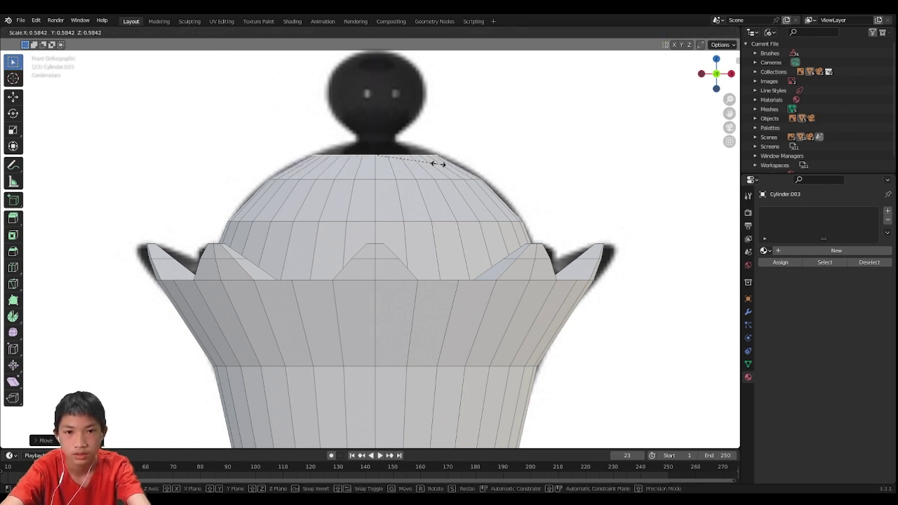
right_click(438, 151)
key("s")
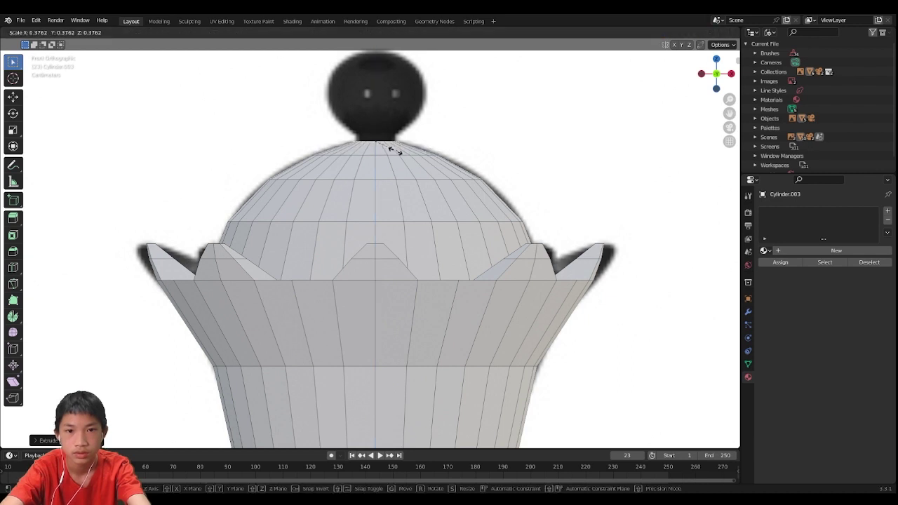
left_click(391, 151)
key("s")
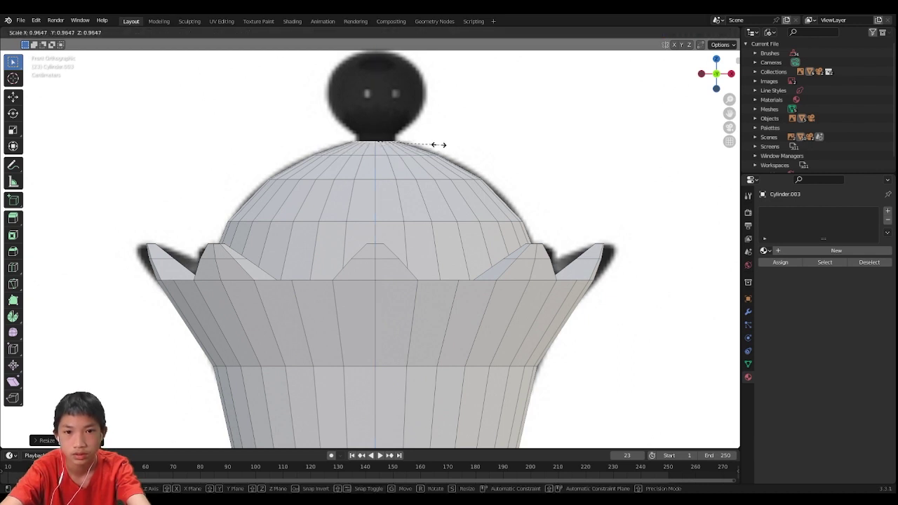
left_click(435, 144)
Extrude the finial's neck upward by about 0.005 m and narrow it slightly to match the reference
key("e")
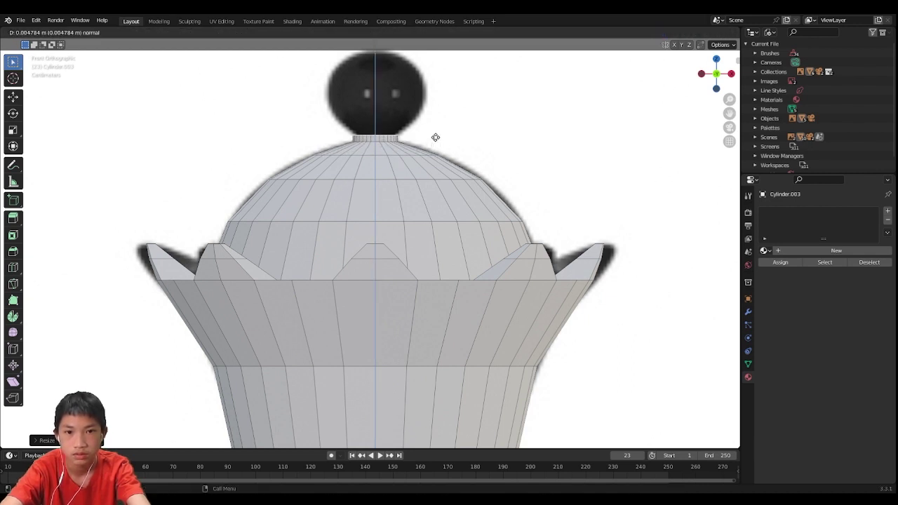
left_click(435, 136)
key("s")
left_click(430, 135)
Extrude two rings above the neck and widen each to follow the lower half of the reference ball
key("e")
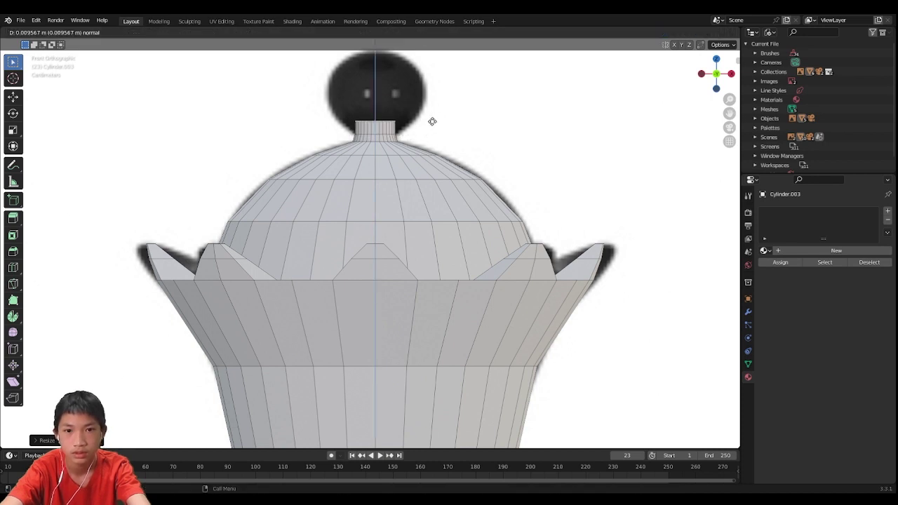
left_click(435, 120)
key("s")
left_click(484, 135)
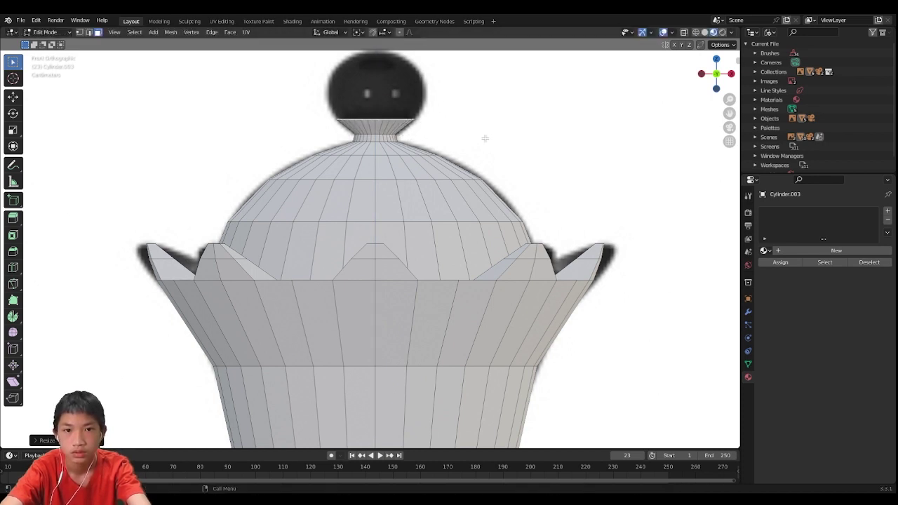
key("e")
left_click(483, 136)
key("s")
left_click(505, 131)
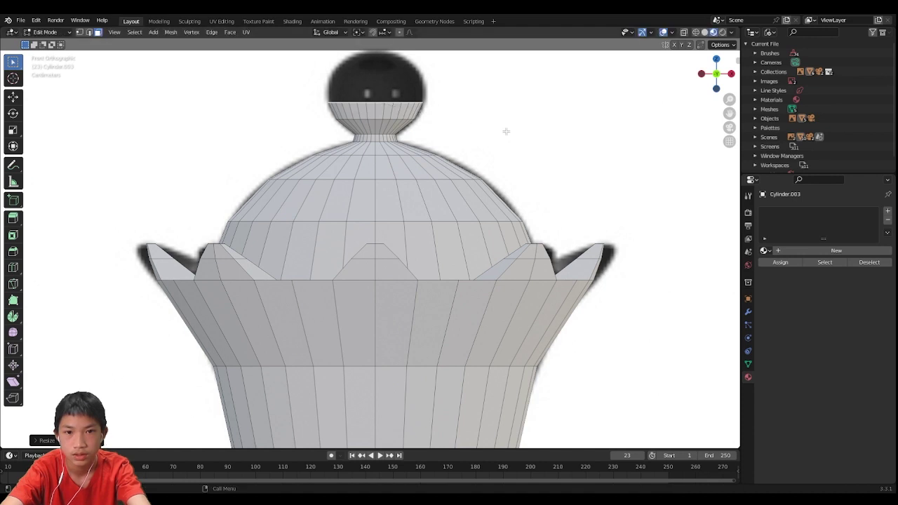
Extrude the ball's third ring above its middle, lower it slightly, and scale it to the reference outline
key("e")
left_click(504, 102)
key("s")
left_click(496, 101)
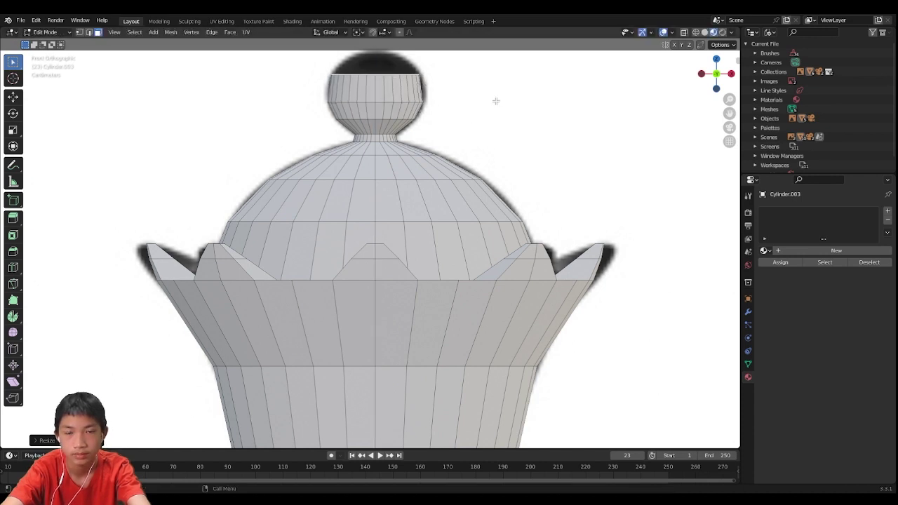
key("g")
left_click(499, 111)
key("s")
left_click(503, 112)
Extrude two more rings up to the top of the ball and scale them inward along the reference curve
key("e")
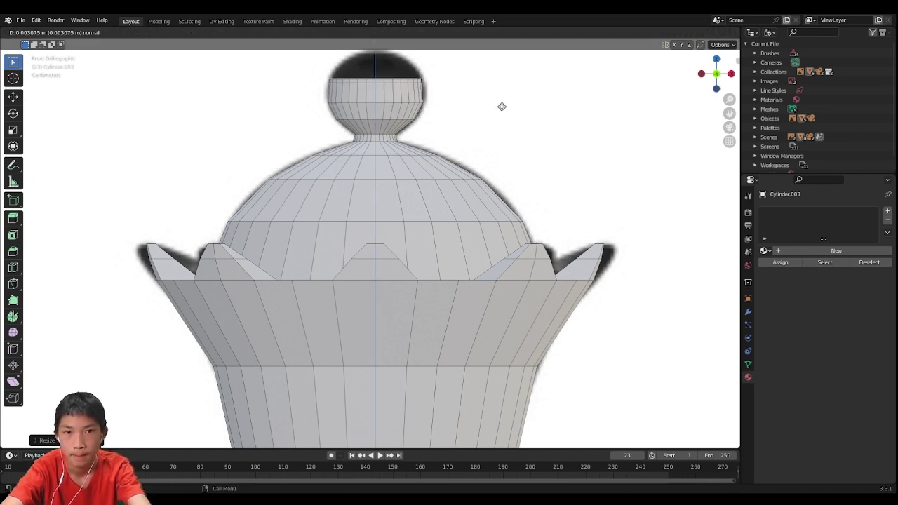
left_click(501, 88)
key("s")
left_click(469, 87)
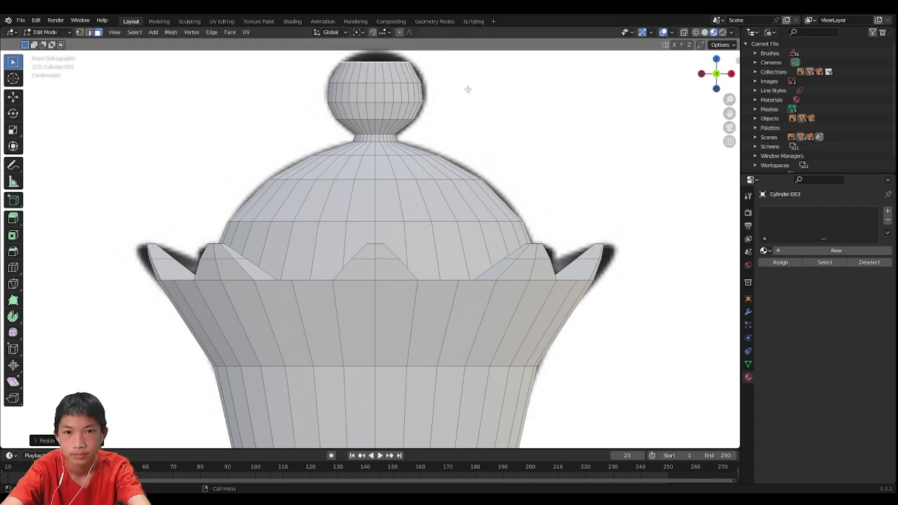
key("e")
left_click(465, 80)
key("s")
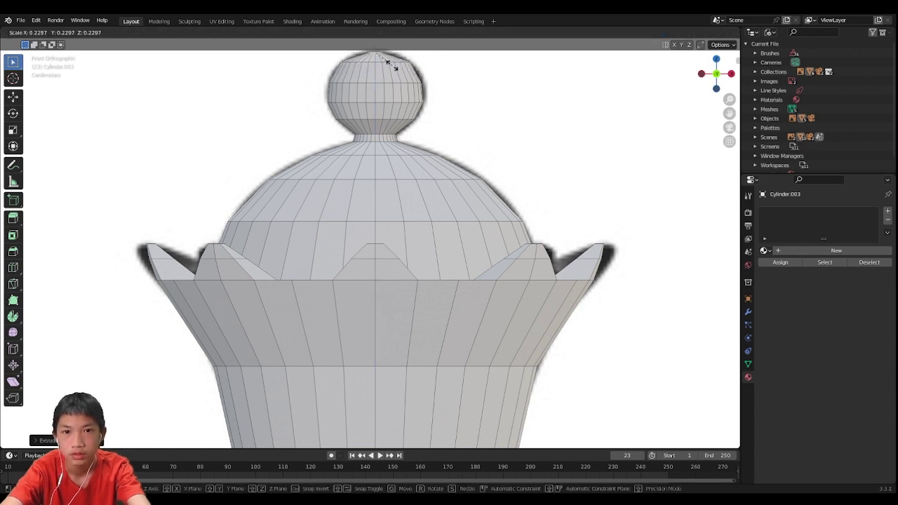
left_click(401, 66)
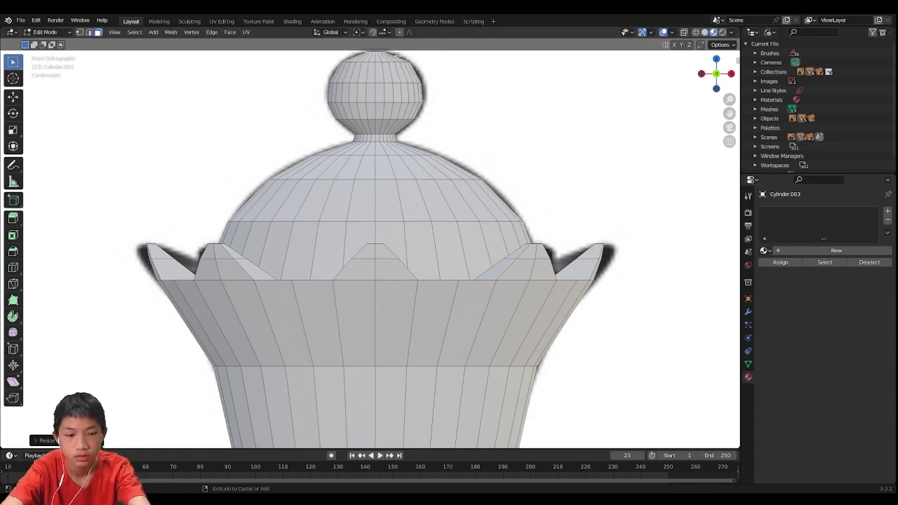
Add a loop cut just below the ball's top face and scale it to about 1.09 to round the cap
key("ctrl+r")
left_click(399, 56)
left_click(402, 55)
key("s")
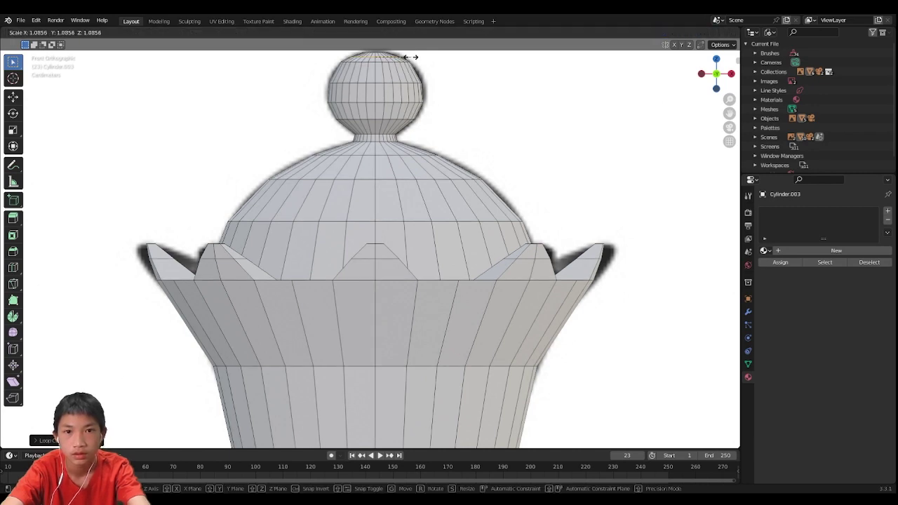
left_click(411, 59)
key("Tab")
Examine the queen's crown, dome and finial in perspective and against the front-view reference
scroll(431, 176, "down", 8)
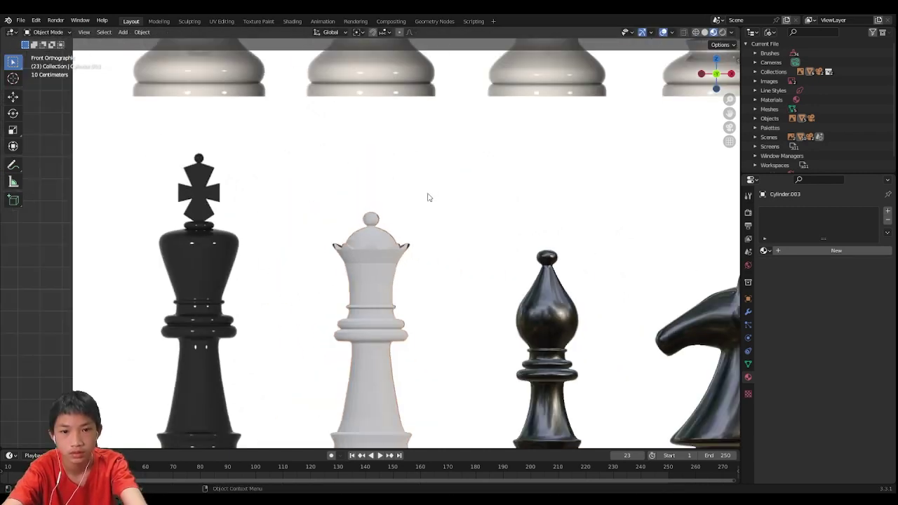
mouse_move(428, 195)
middle_mouse_down()
mouse_move(474, 224)
mouse_move(421, 211)
middle_mouse_up()
scroll(421, 210, "up", 8)
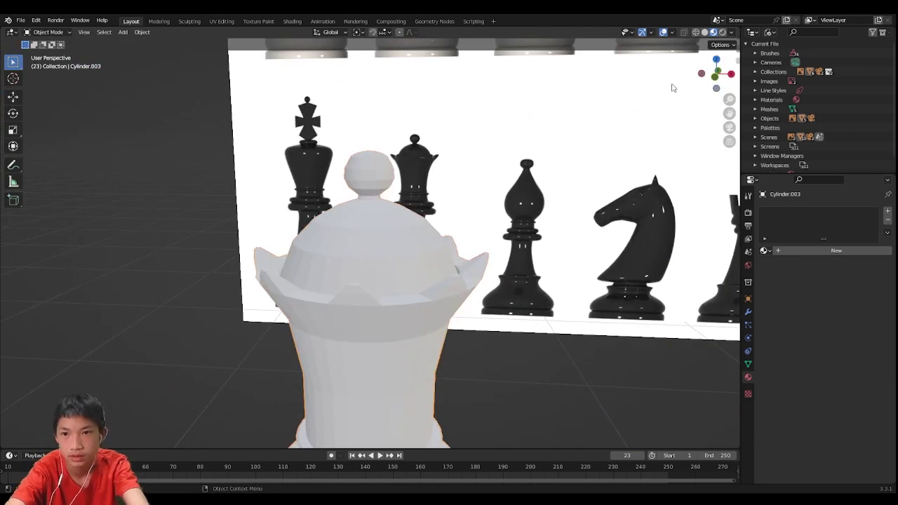
left_click(711, 79)
scroll(449, 229, "up", 6)
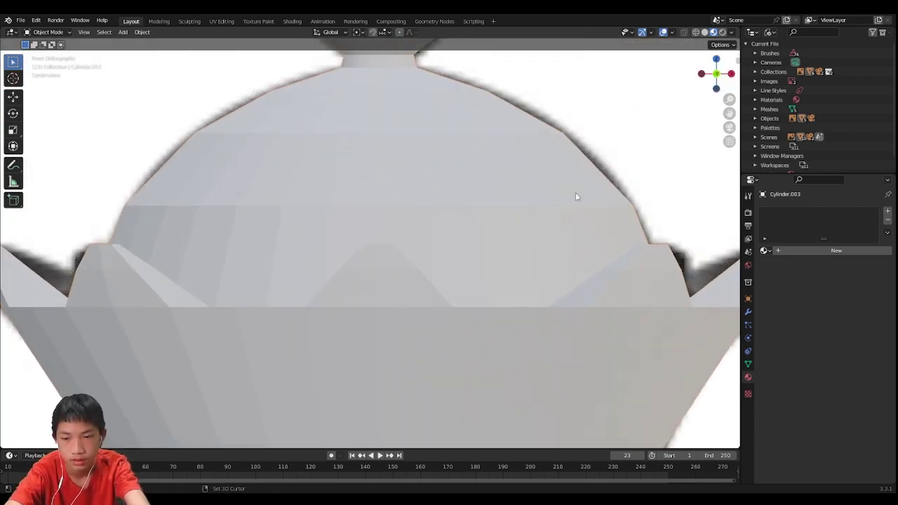
scroll(398, 215, "down", 6)
middle_click_drag(375, 227, 423, 248)
scroll(689, 304, "down", 3)
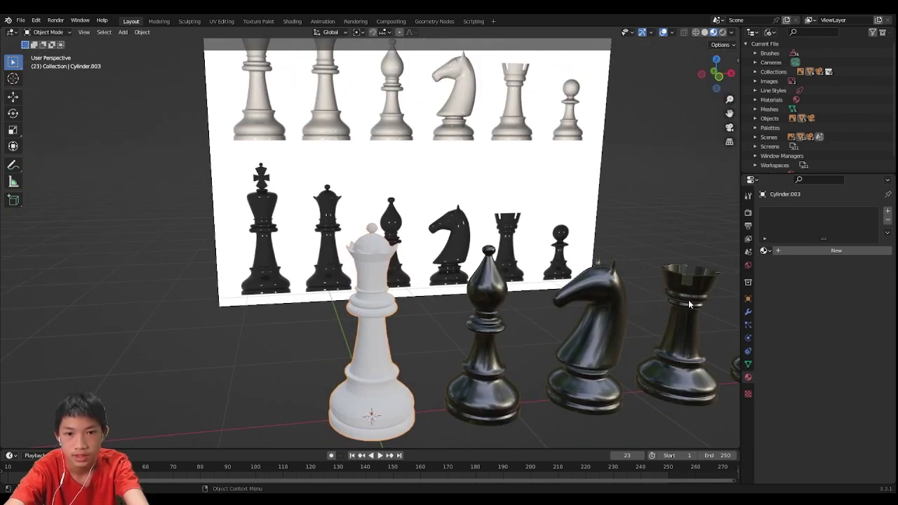
Add a Subdivision Surface modifier to the queen
left_click(748, 311)
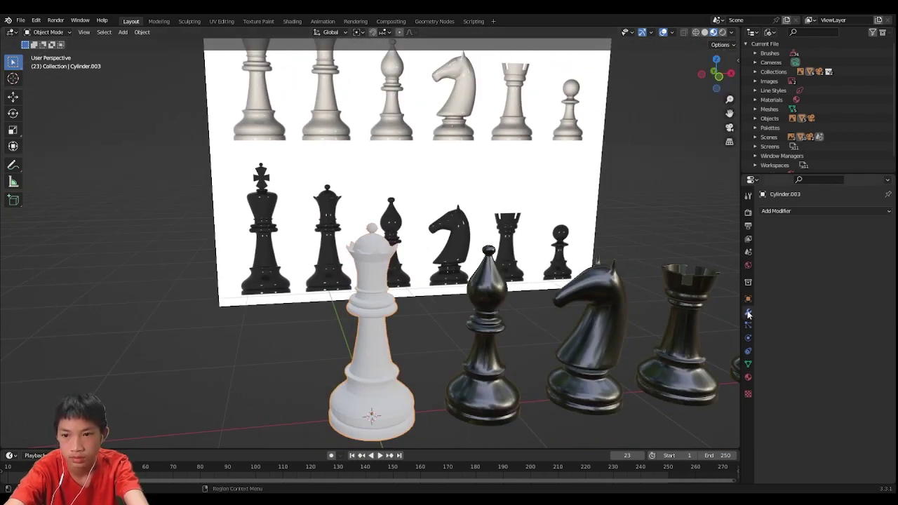
left_click(791, 212)
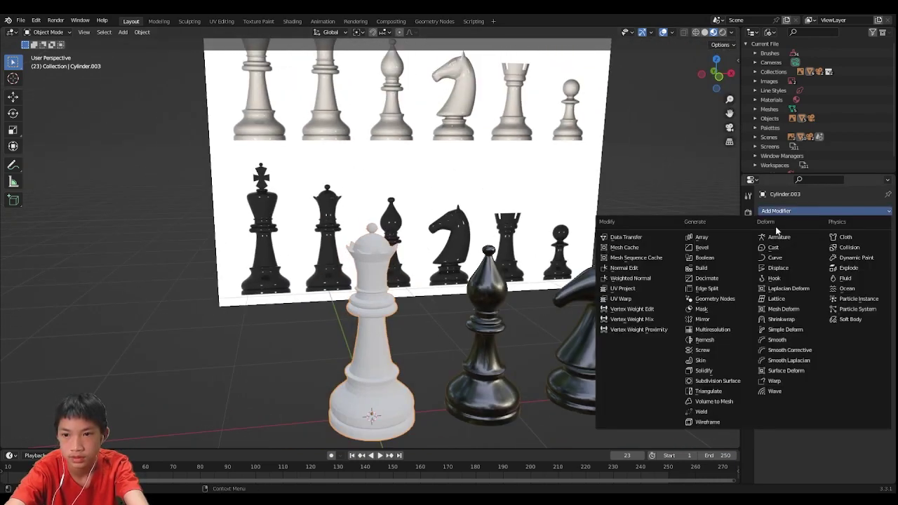
left_click(712, 385)
Add a horizontal loop cut around the queen's lowest base band and slide it down to the bottom edge
scroll(420, 325, "up", 4)
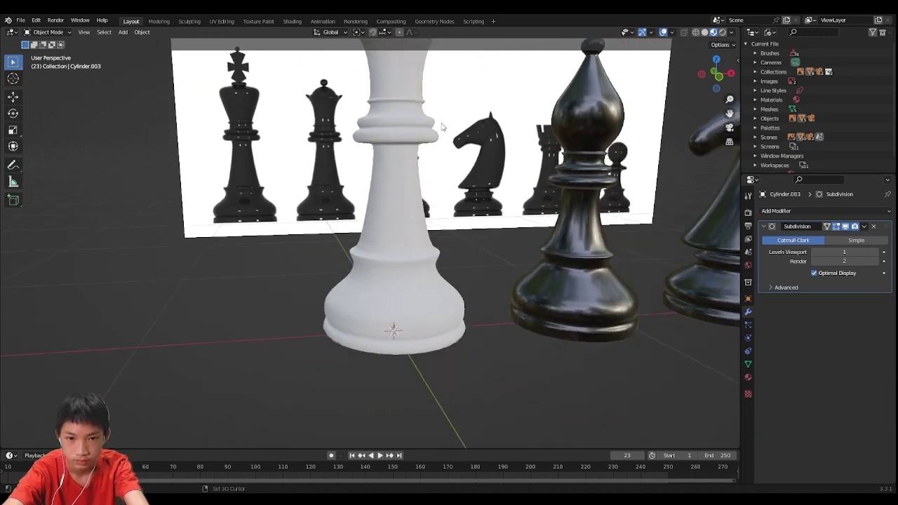
middle_click_drag(442, 126, 352, 353)
key("Tab")
scroll(352, 353, "up", 3)
key("ctrl+r")
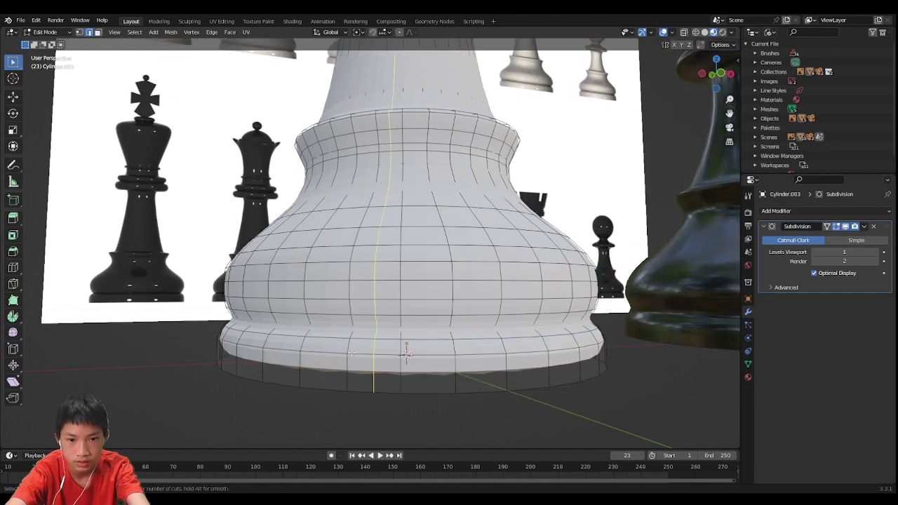
left_click(348, 361)
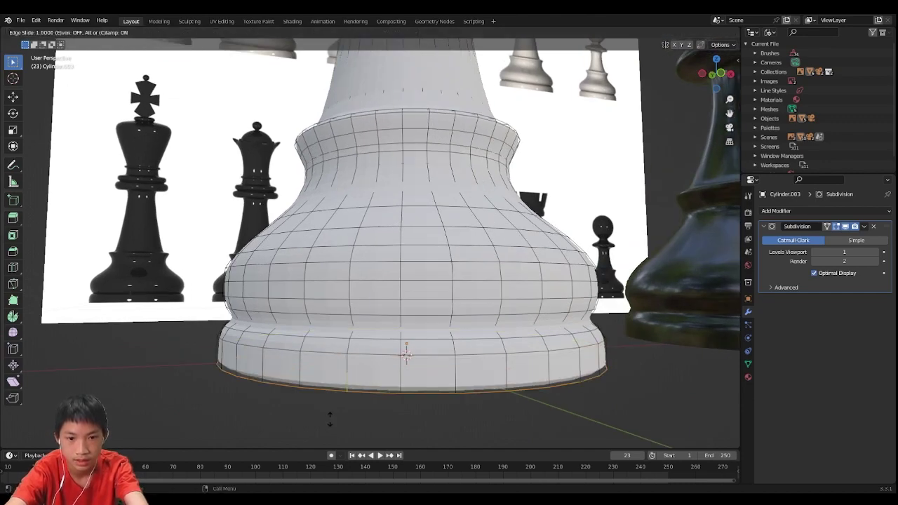
left_click(330, 419)
Inset the queen's bottom face to tighten the smoothing around the base edge
middle_click_drag(330, 419, 341, 301)
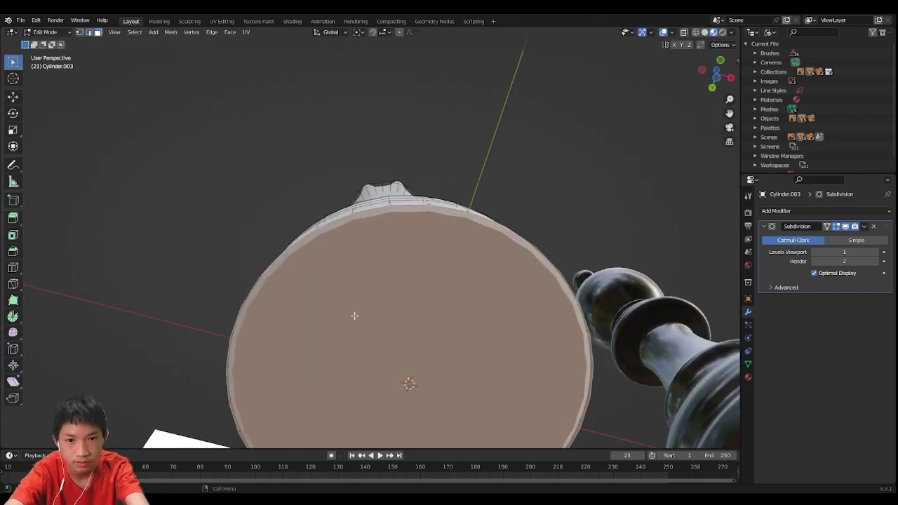
key("i")
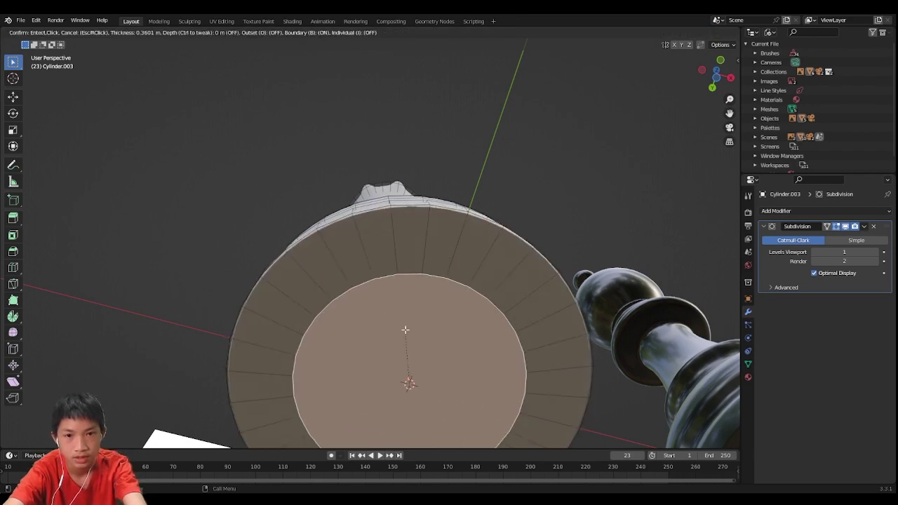
left_click(430, 188)
key("Tab")
Inspect the subdivided queen from several angles and compare its crown with the front-view reference
scroll(433, 175, "down", 3)
middle_click_drag(434, 175, 399, 295)
scroll(399, 292, "up", 4)
middle_click_drag(391, 239, 407, 367, "shift")
scroll(429, 250, "down", 7)
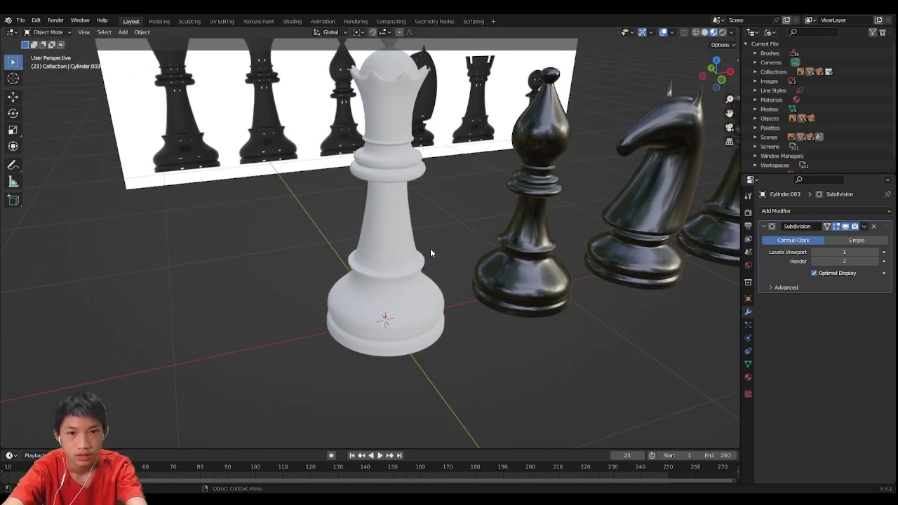
scroll(414, 249, "up", 5)
middle_click_drag(421, 246, 421, 305)
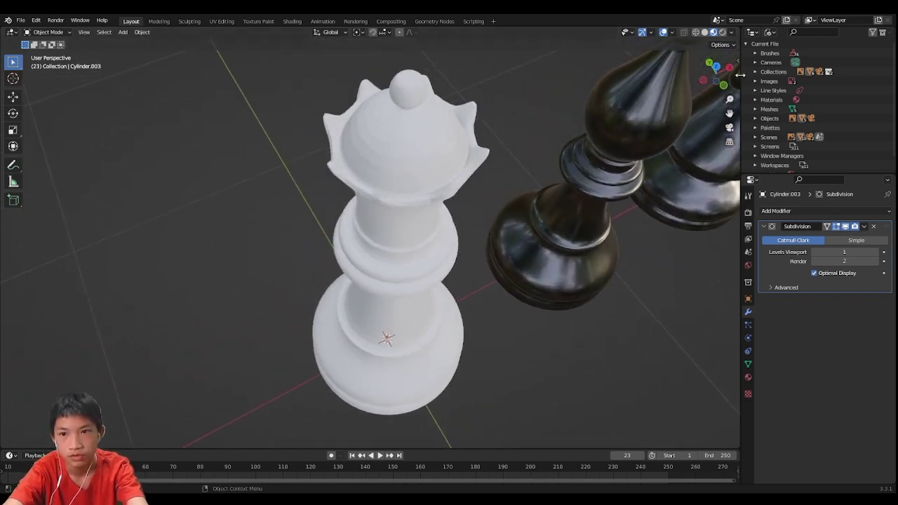
left_click(724, 87)
middle_click_drag(465, 162, 442, 443, "shift")
scroll(449, 309, "up", 1)
middle_click_drag(448, 247, 418, 348, "shift")
scroll(415, 231, "up", 3)
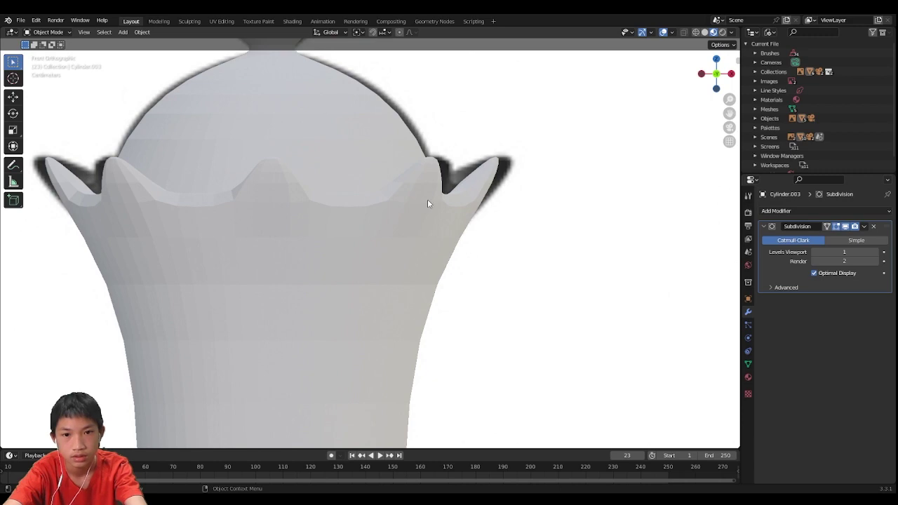
scroll(397, 209, "down", 4)
middle_click_drag(365, 222, 353, 276)
Add a loop cut around the dome's lowest band, close to where it meets the crown
key("Tab")
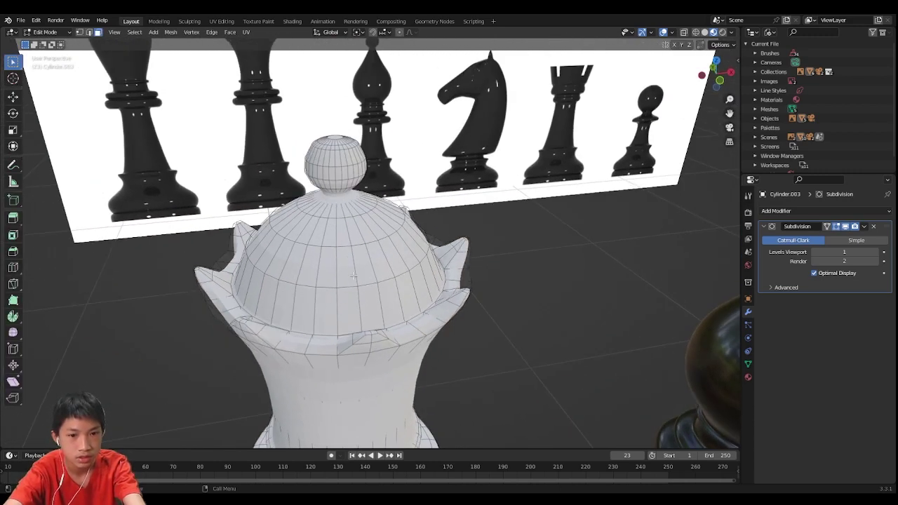
middle_click_drag(306, 331, 331, 338)
key("ctrl+r")
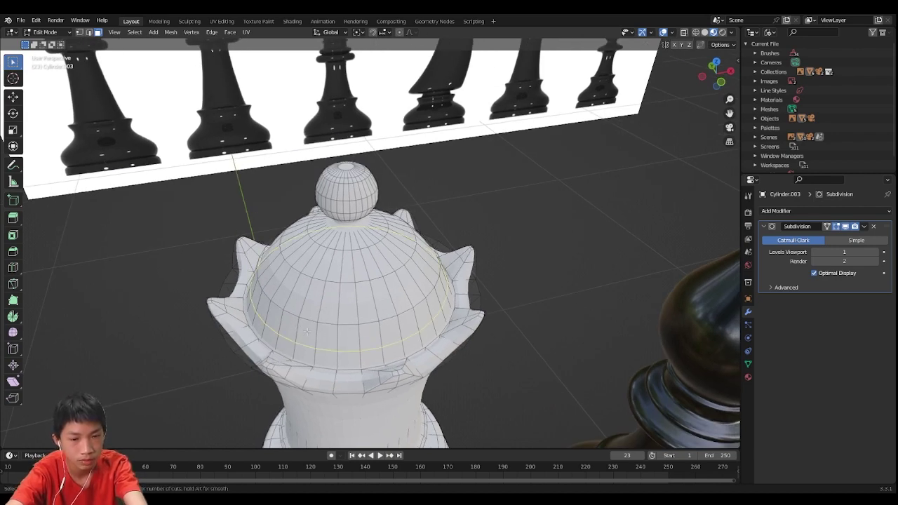
left_click(307, 332)
right_click(306, 370)
middle_click_drag(305, 393, 292, 362)
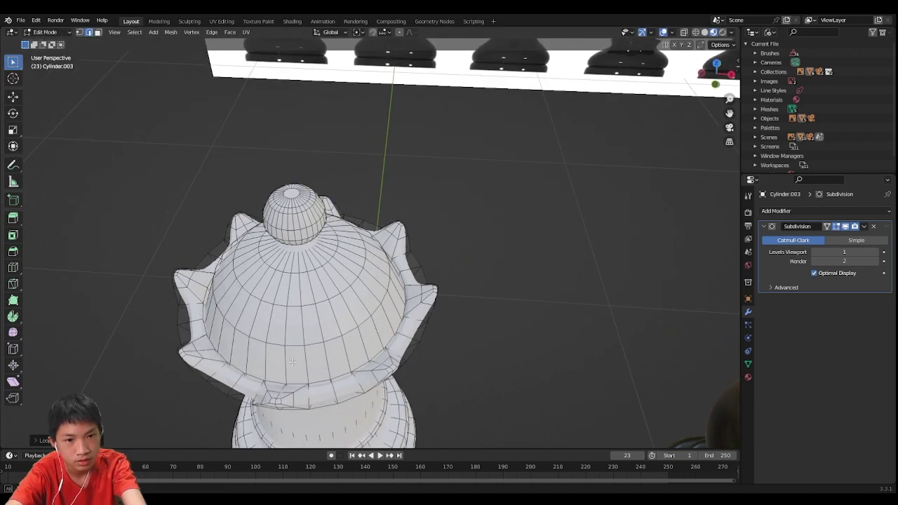
key("Tab")
Add another loop cut in the narrow band between the dome's base and the crown's inner rim
scroll(232, 342, "up", 4)
middle_click_drag(220, 345, 682, 171)
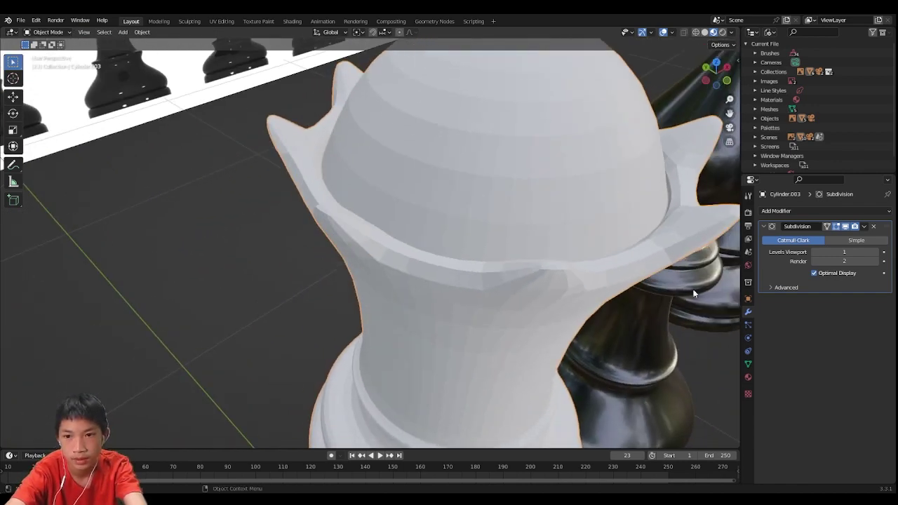
key("Tab")
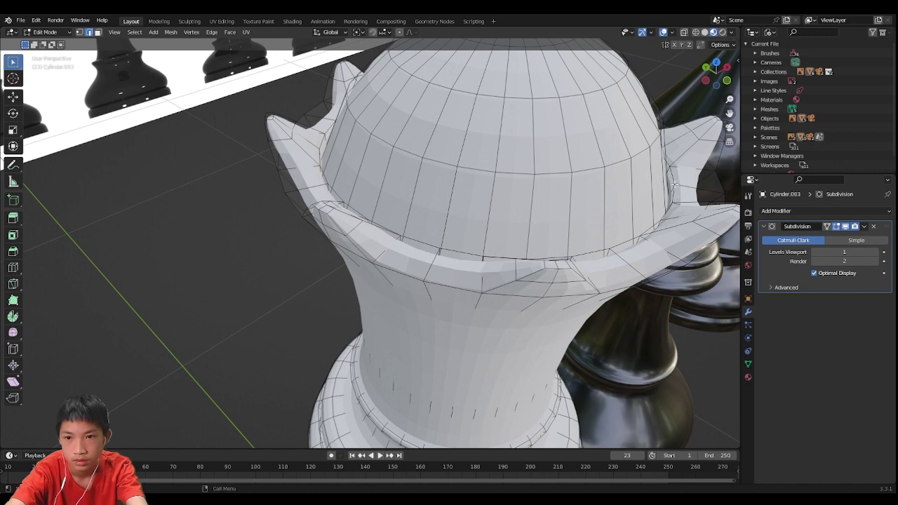
key("ctrl+r")
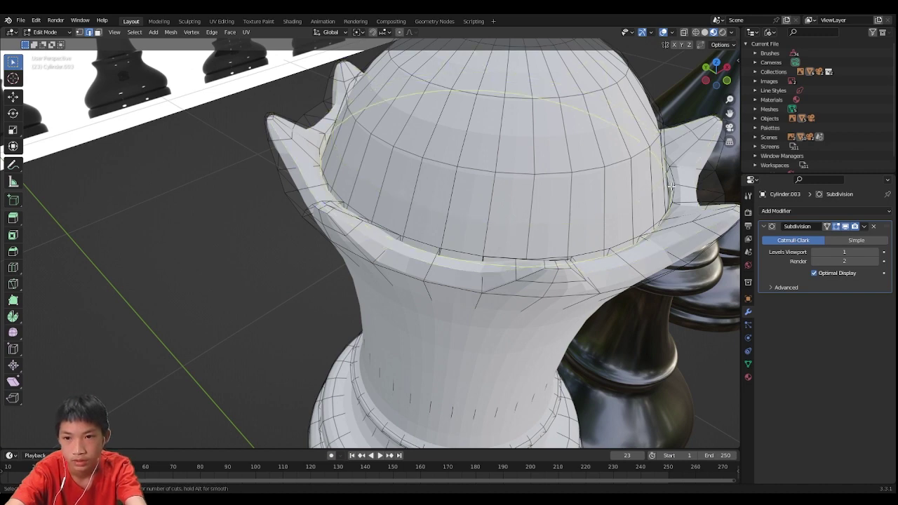
left_click(672, 187)
left_click(632, 231)
key("Tab")
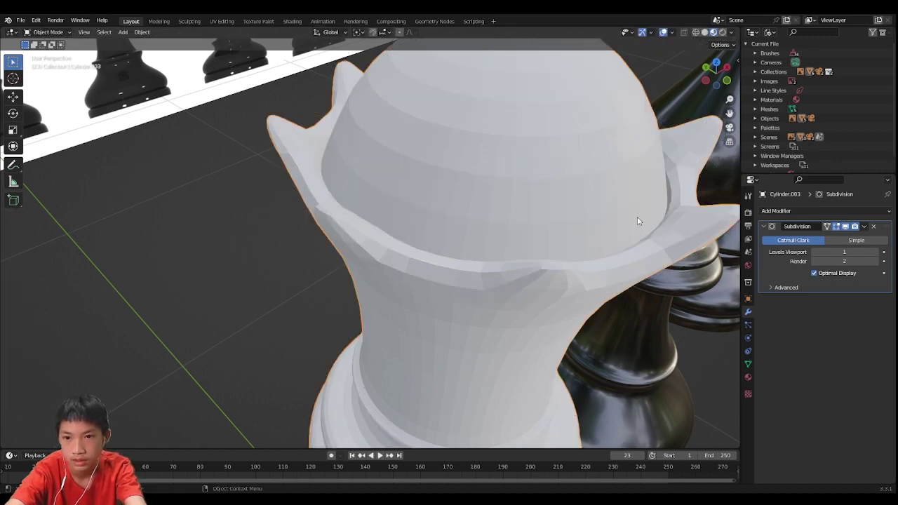
Apply Shade Smooth to the queen
scroll(639, 220, "down", 2)
middle_click_drag(639, 221, 448, 241)
scroll(535, 189, "down", 4)
right_click(398, 223)
left_click(398, 223)
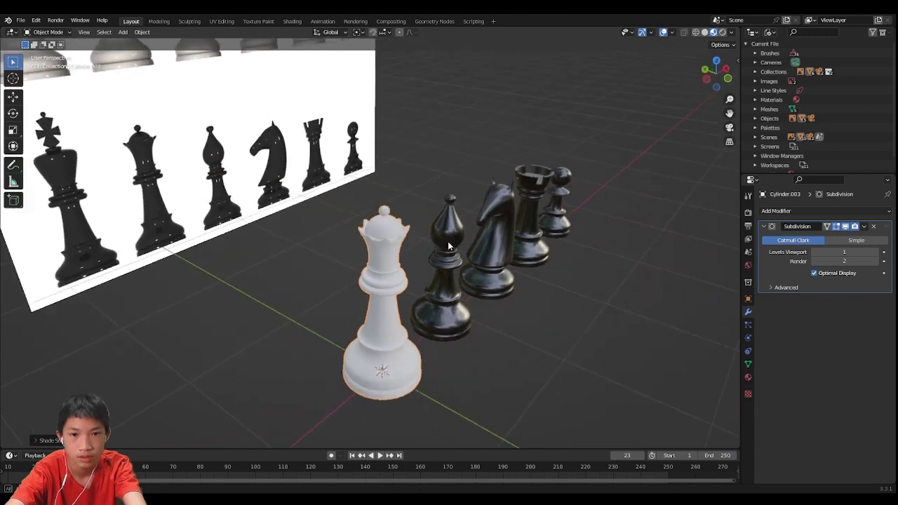
Assign the existing Material 001 to the queen and view it beside the other finished pieces
left_click(404, 333)
left_click(749, 377)
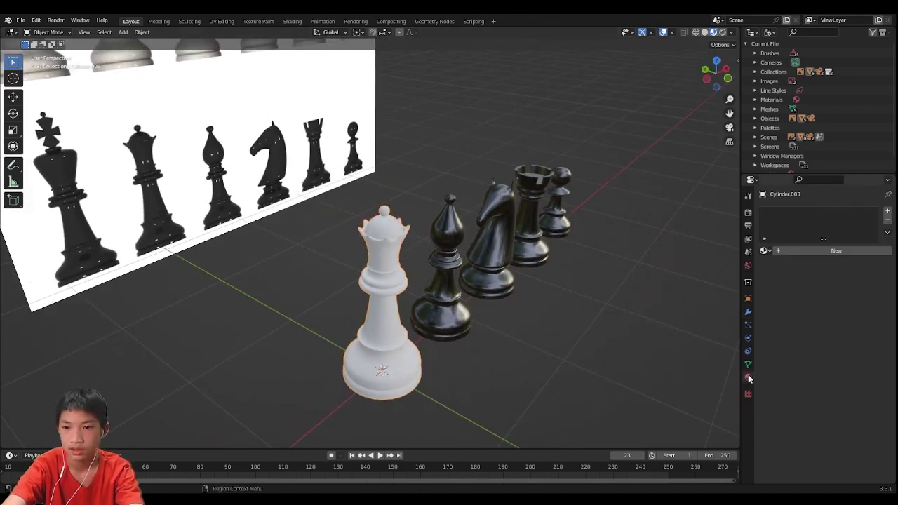
left_click(764, 251)
left_click(773, 266)
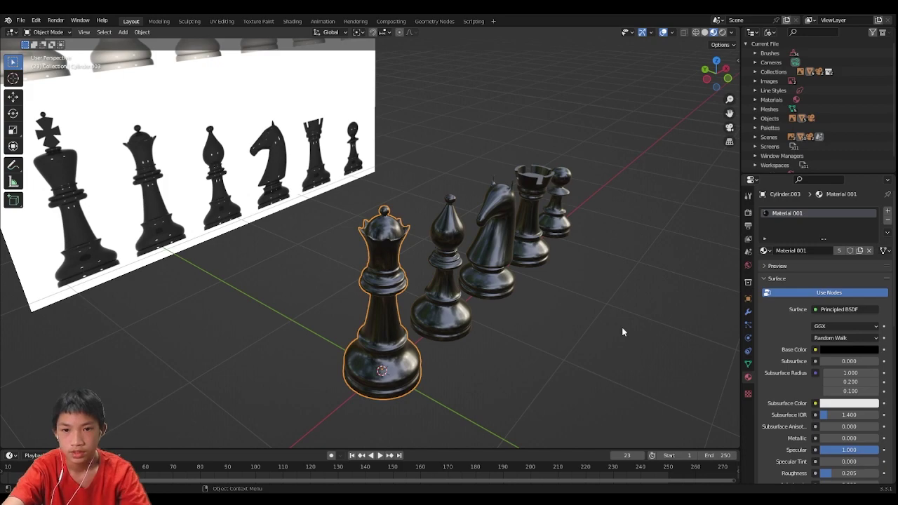
left_click(624, 332)
middle_click_drag(623, 331, 599, 281)
scroll(628, 298, "down", 3)
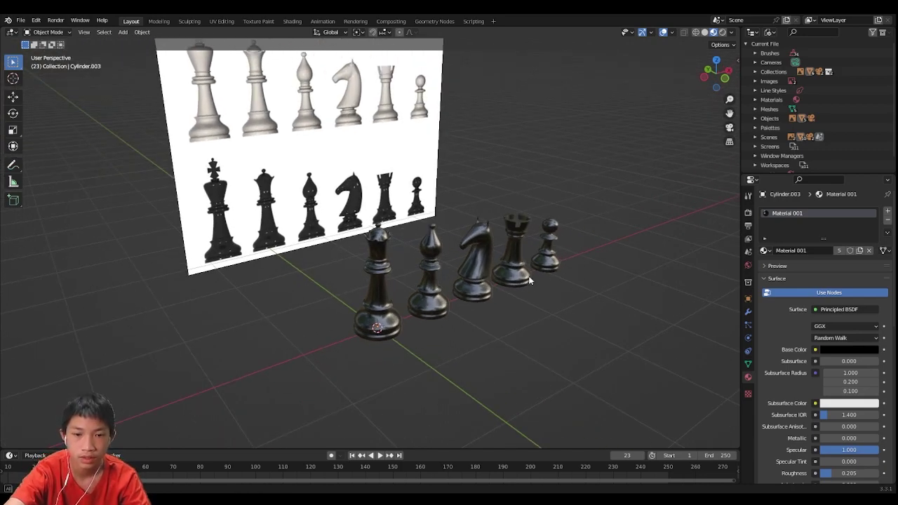
middle_click_drag(530, 281, 518, 303)
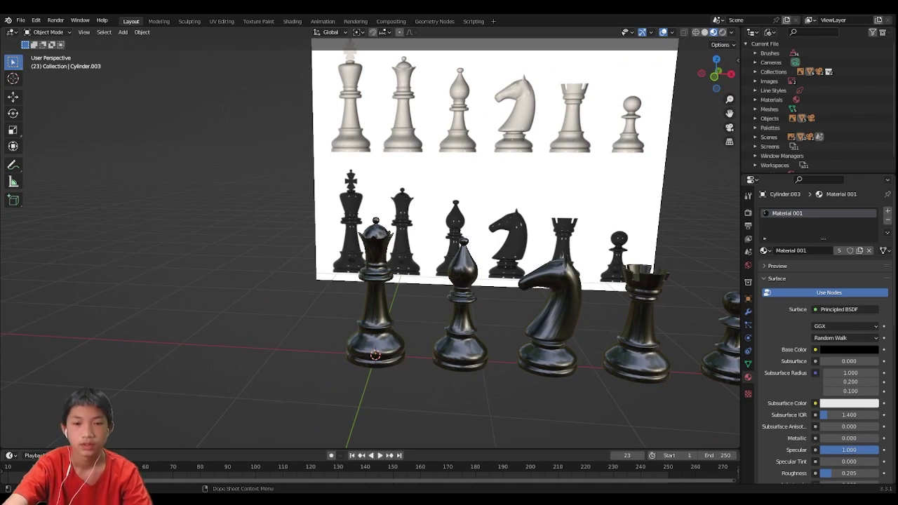